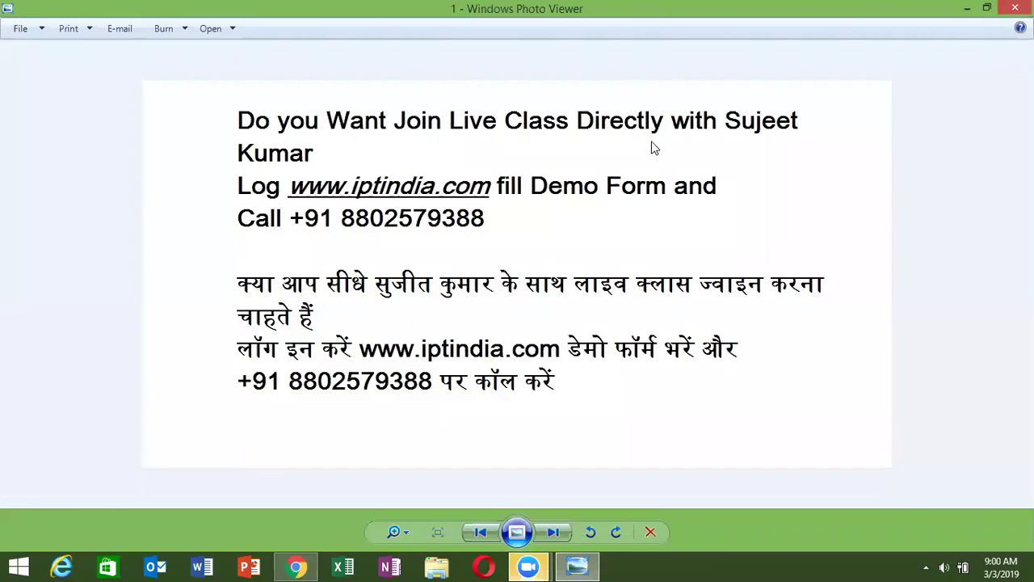
Page forward to the pen drive advert image, then close Windows Photo Viewer.
click(558, 541)
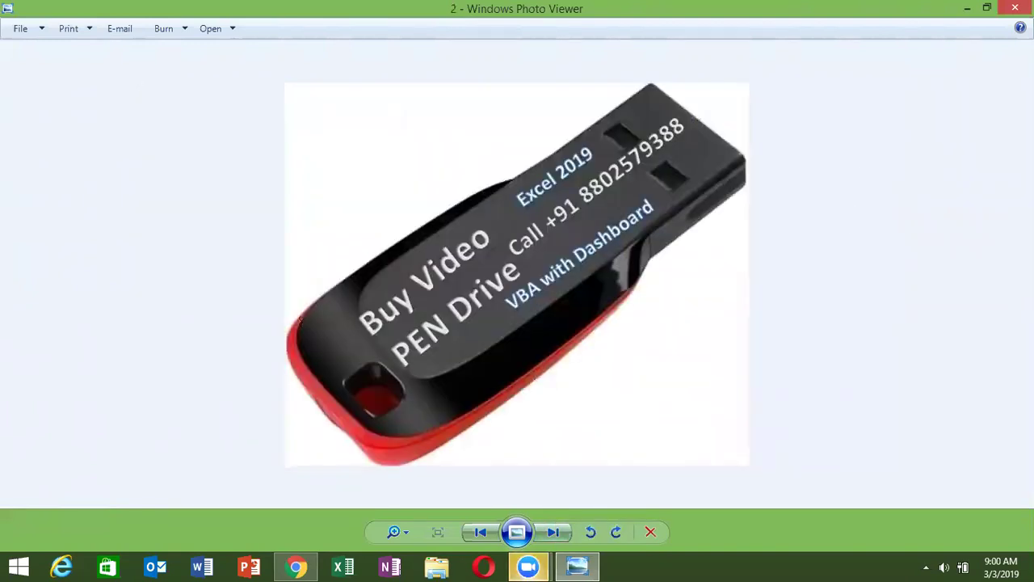
key(alt+F4)
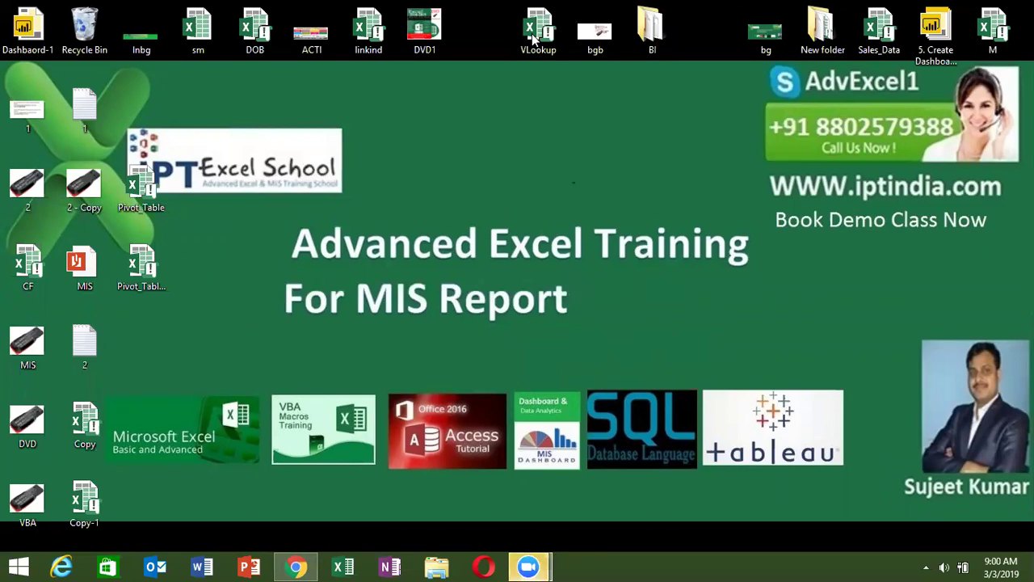
right_click(431, 74)
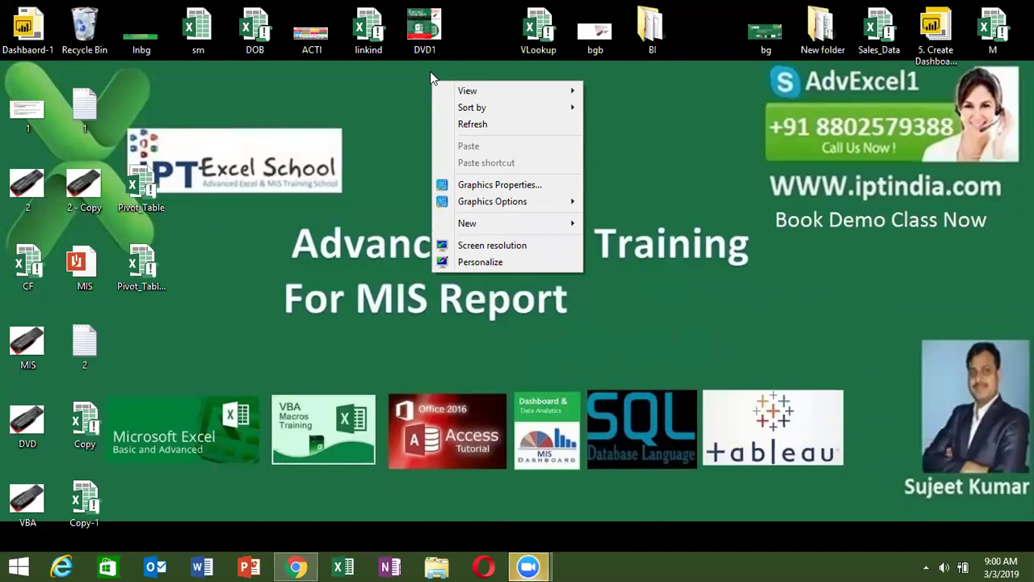
right_click(336, 127)
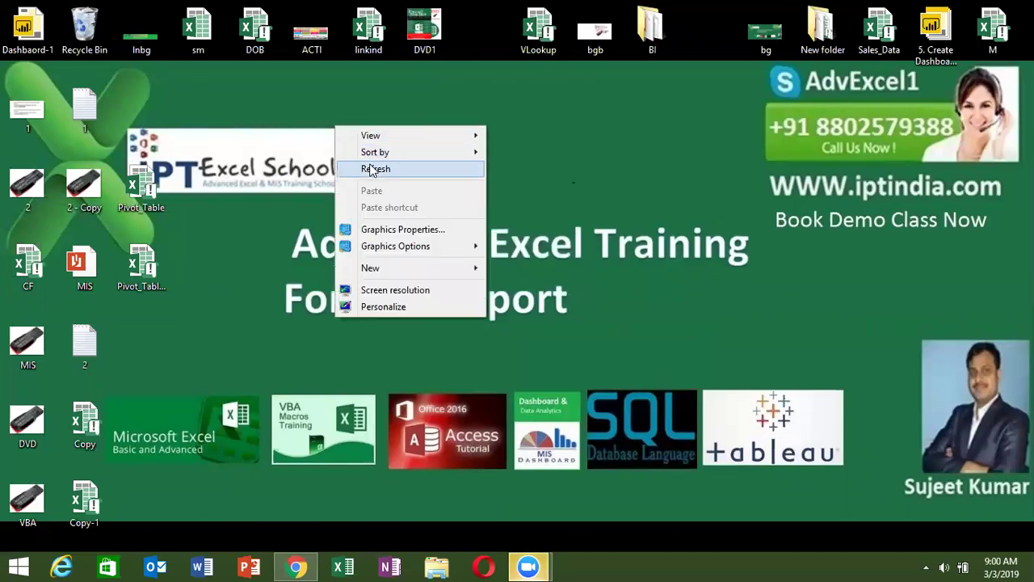
click(372, 168)
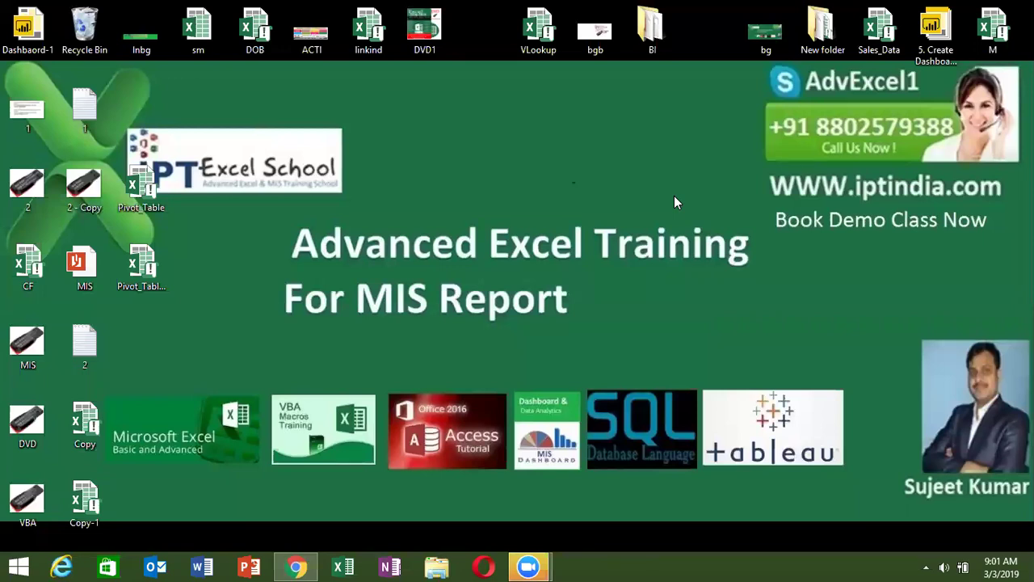
Open File Explorer and browse to the Zoom recordings folder in Documents.
click(436, 565)
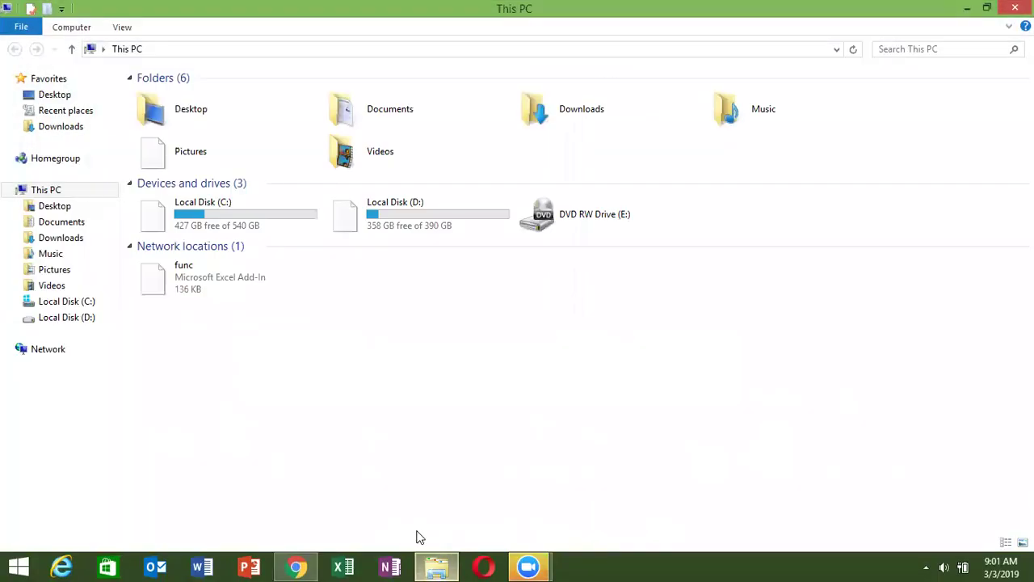
click(71, 242)
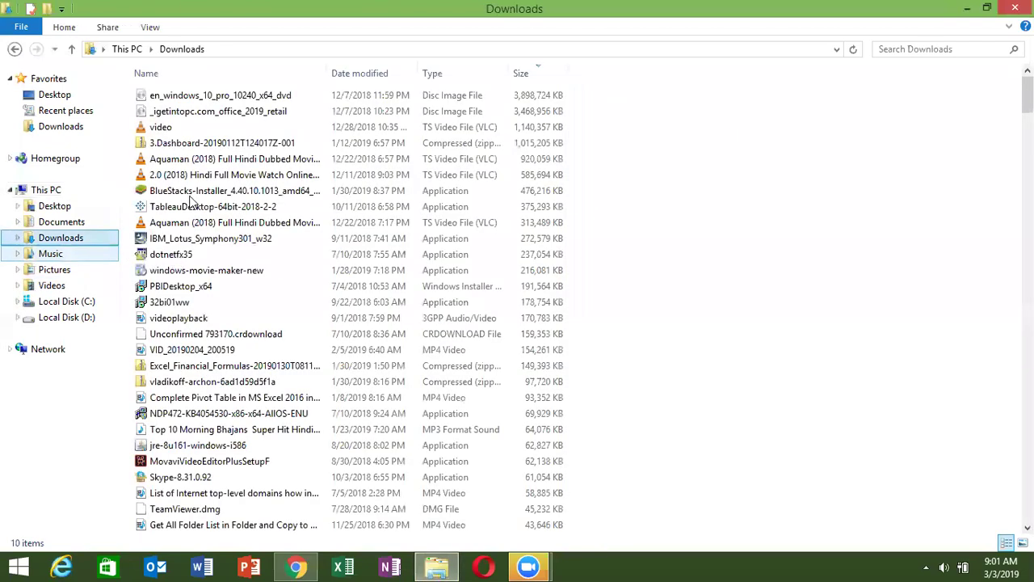
click(71, 224)
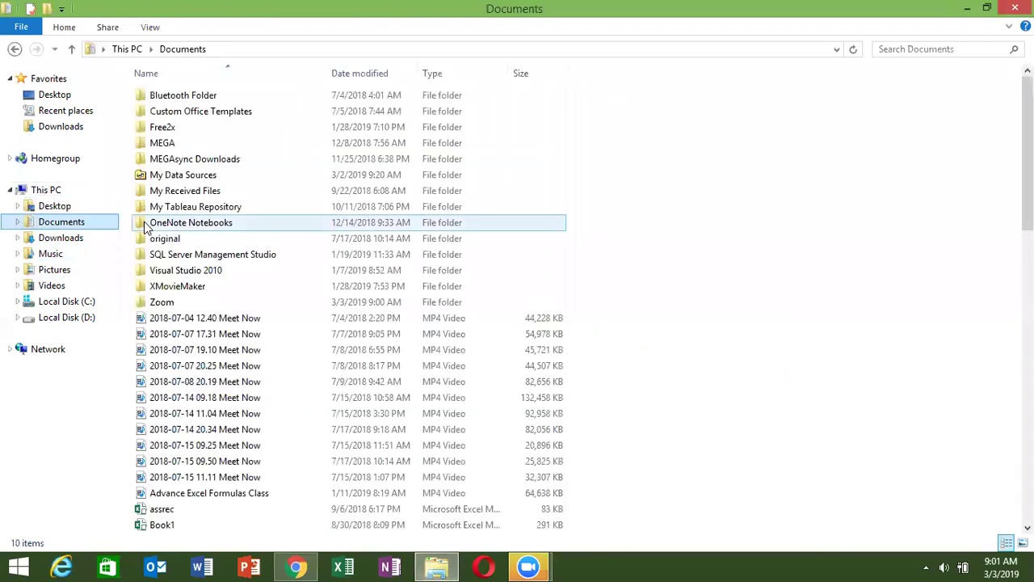
click(179, 307)
double_click(179, 307)
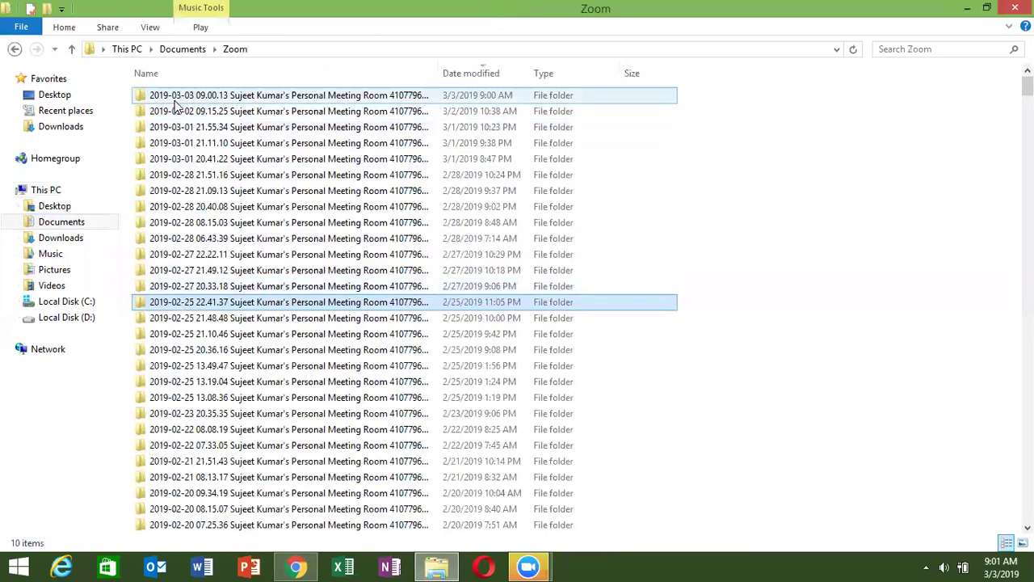
key(Return)
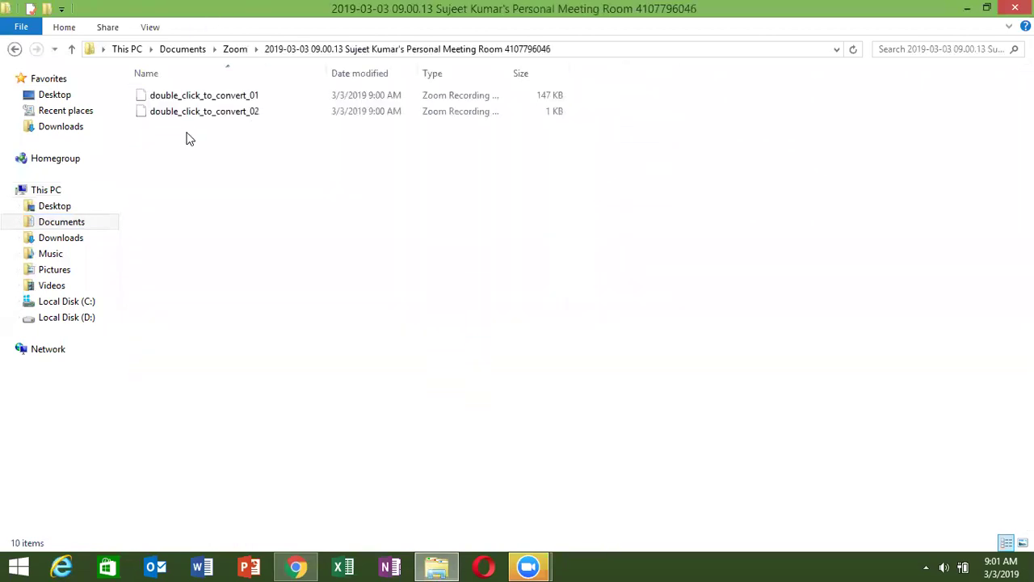
Delete the 2019-03-01 21.55.34 recording folder from the Zoom folder list.
click(14, 49)
click(183, 129)
key(Delete)
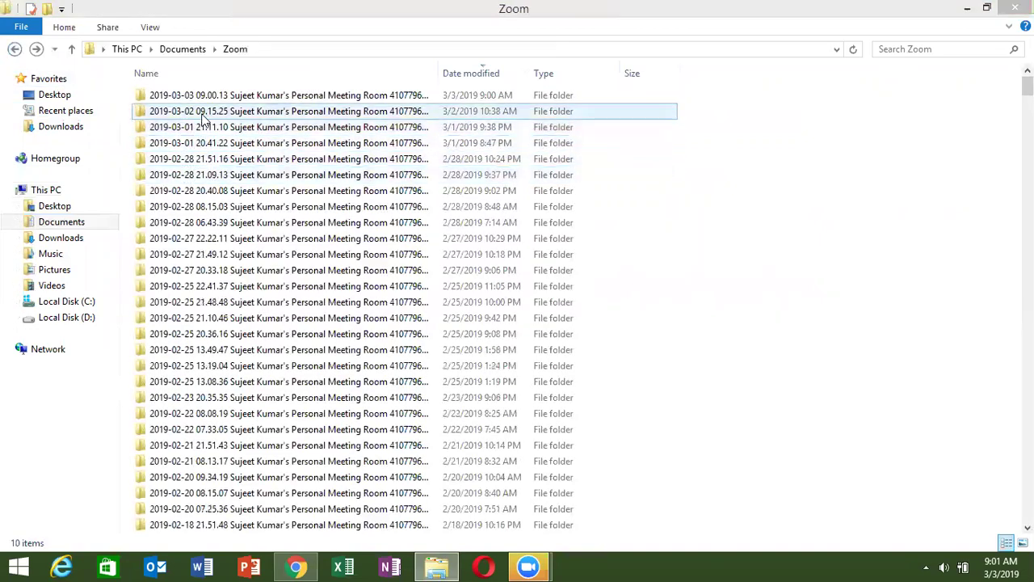
Open the 2019-03-02 09.15.25 recording folder and copy the zoom_0 file.
click(202, 114)
double_click(202, 113)
click(189, 127)
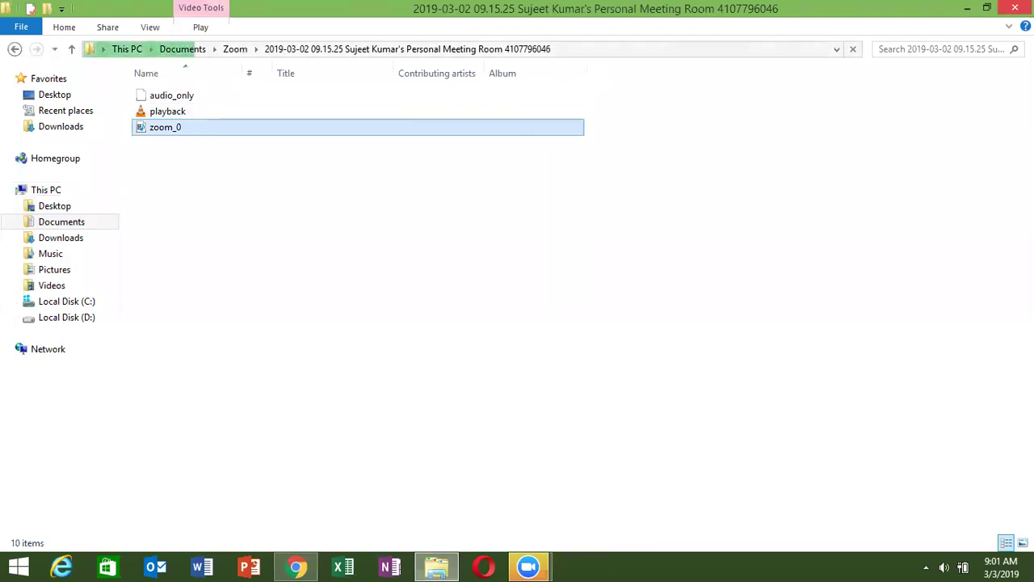
key(super+c)
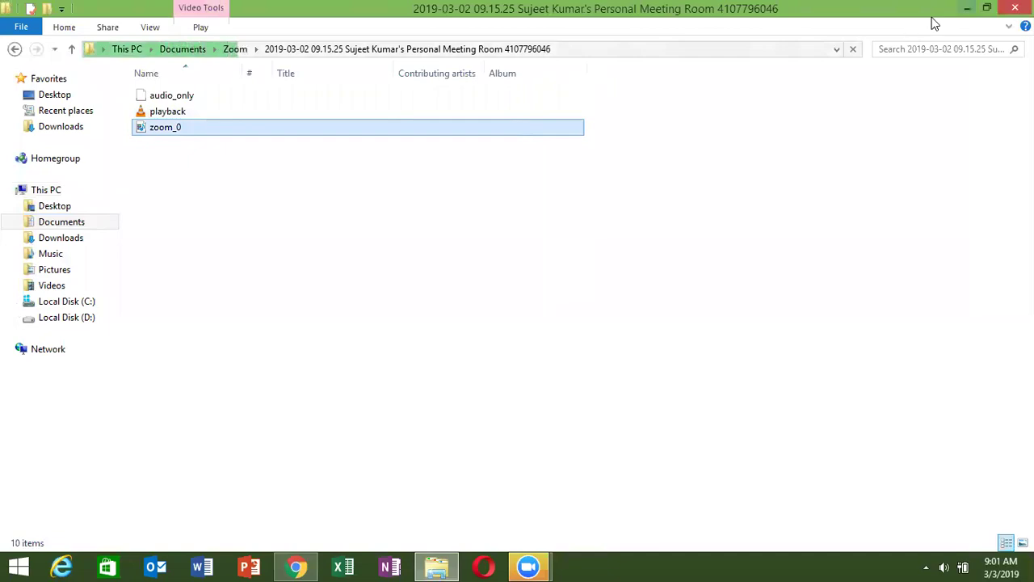
Close the Zoom folder window and refresh the desktop.
click(1009, 8)
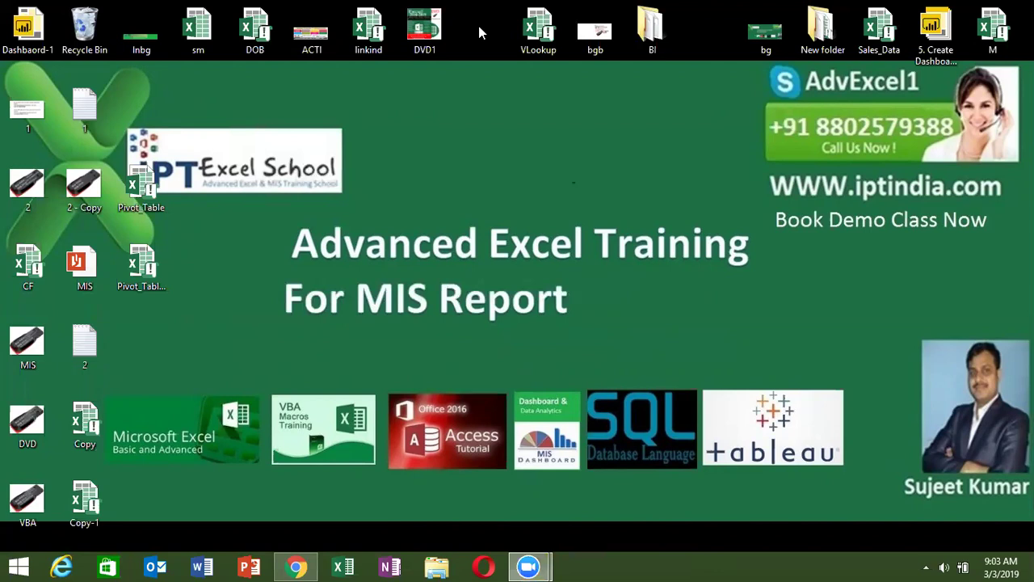
right_click(338, 104)
click(355, 145)
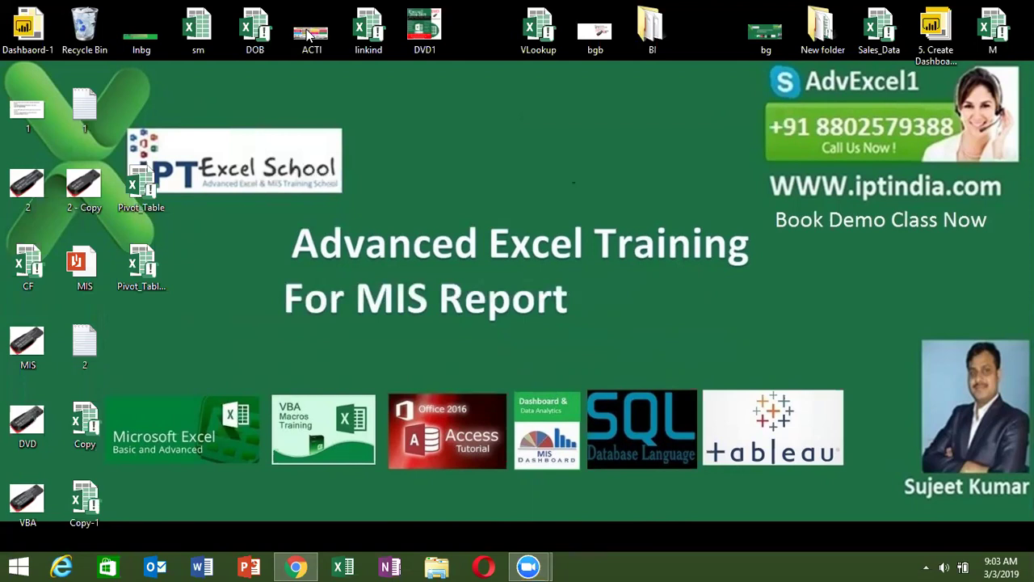
Launch Excel from the taskbar and create a blank workbook.
click(337, 569)
click(340, 568)
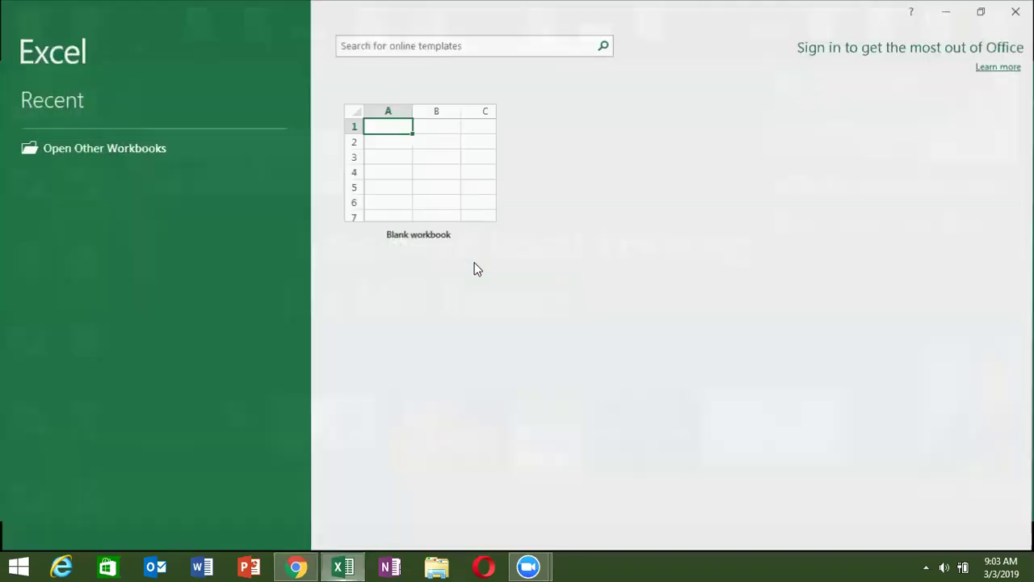
click(429, 181)
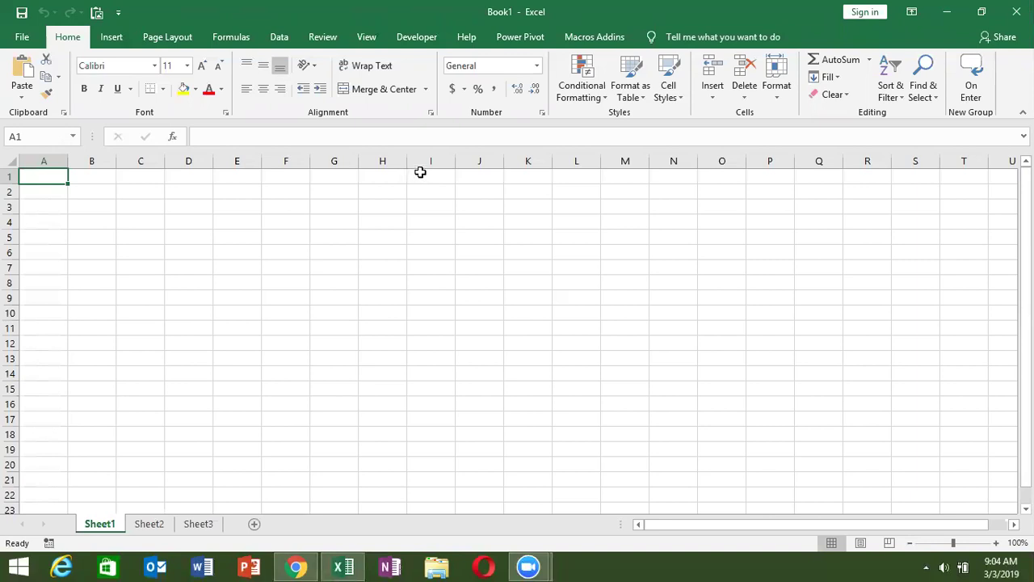
Minimise Excel with Windows+D so the desktop shows.
key(super+d)
drag(229, 229, 591, 265)
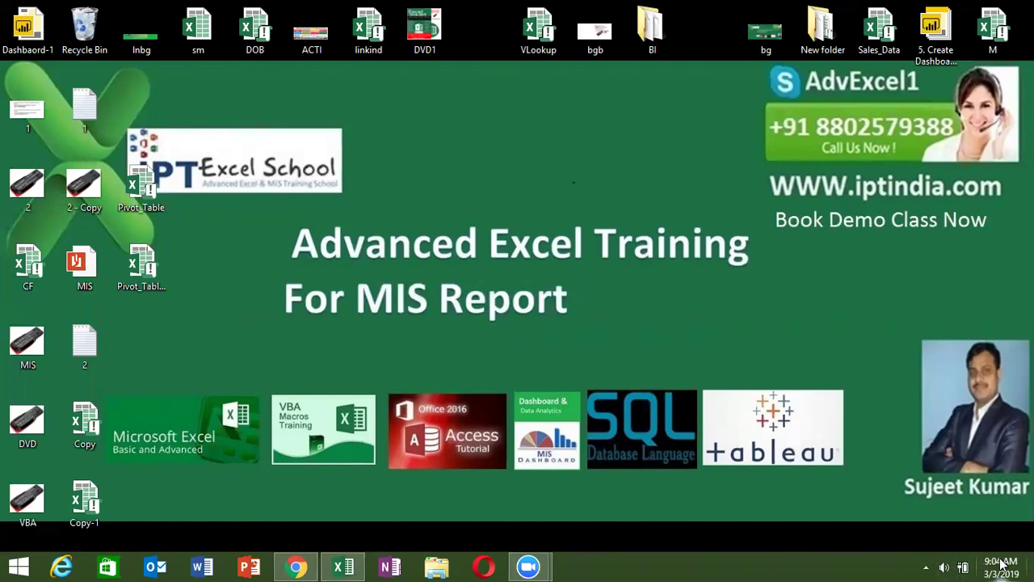
Refresh the desktop, then restore the Book1 Excel window from the taskbar.
mouse_move(1033, 580)
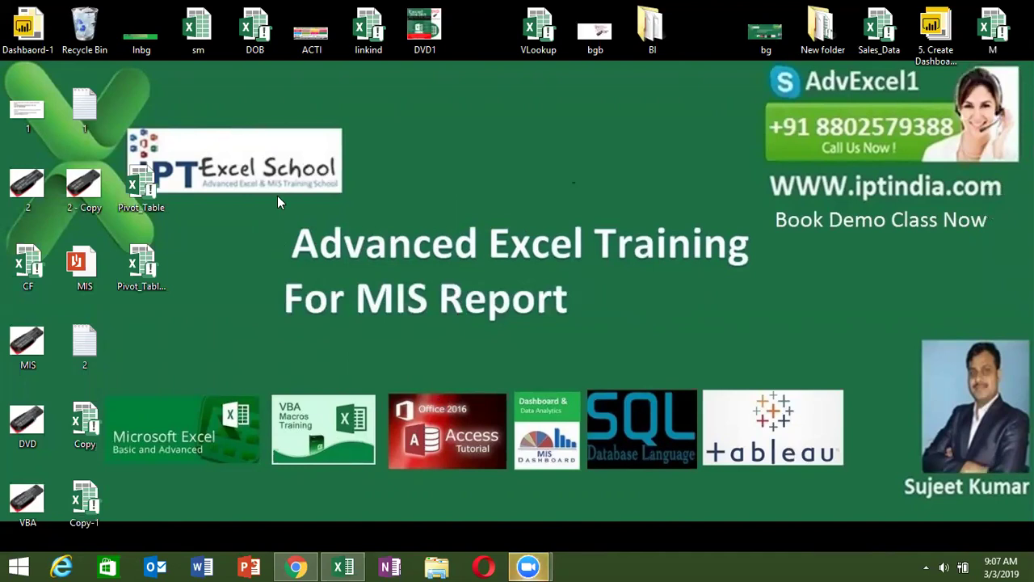
mouse_move(247, 211)
mouse_down()
mouse_move(729, 334)
mouse_move(766, 318)
mouse_up()
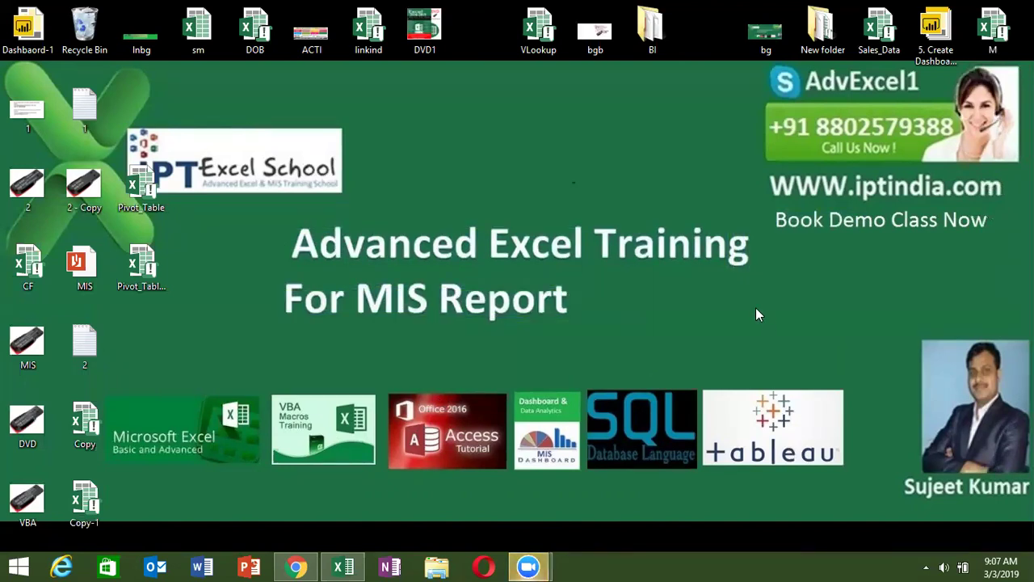
right_click(596, 196)
click(632, 234)
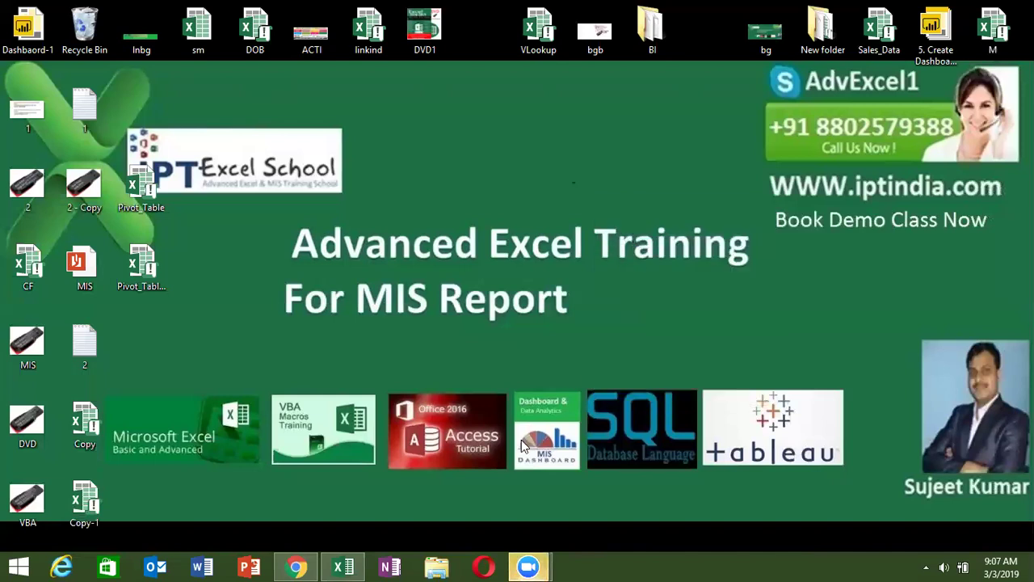
drag(276, 224, 602, 261)
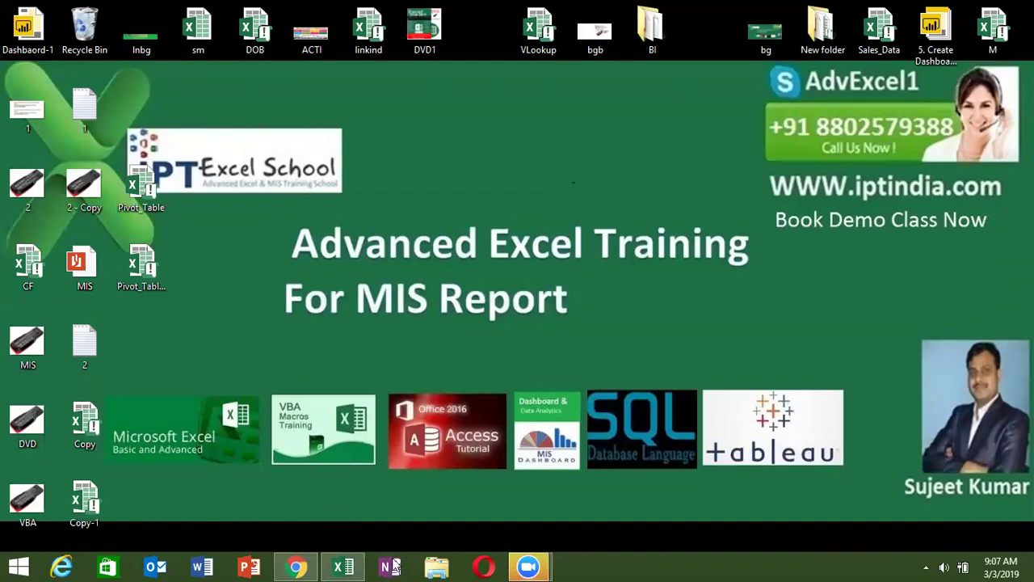
click(344, 566)
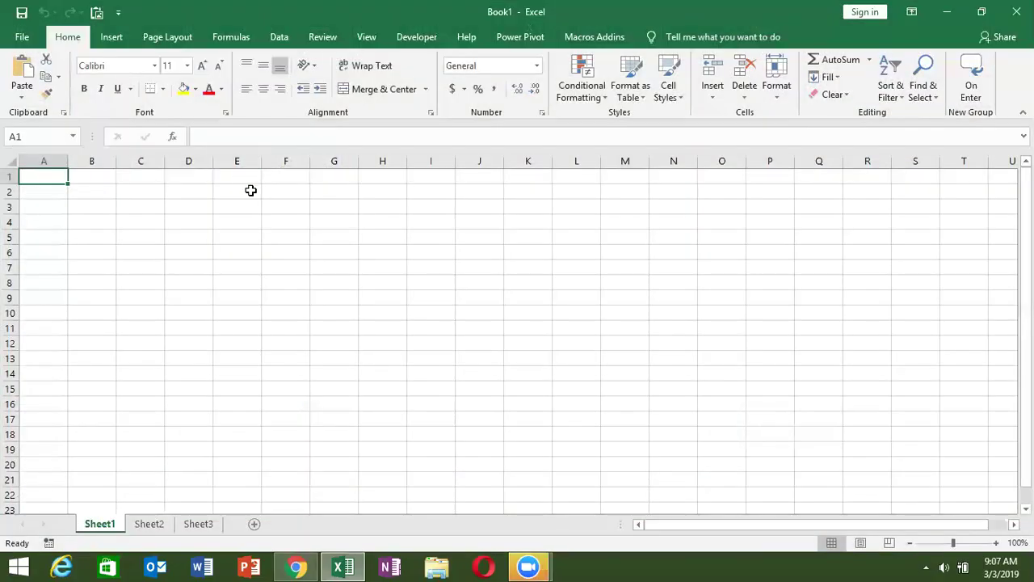
Enter 20 in A2, copy it into C2, then clear C2 again.
click(256, 190)
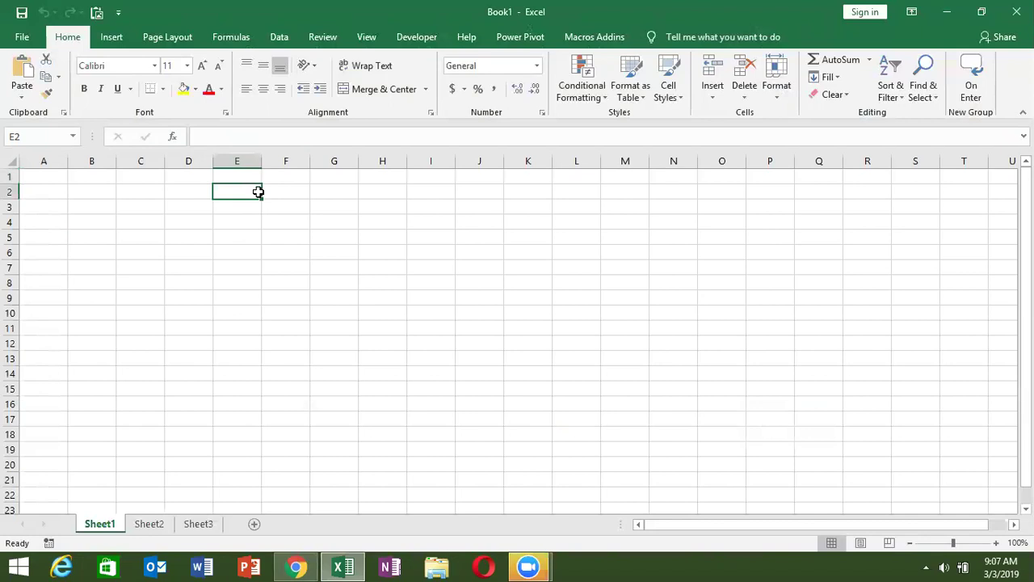
key(Left)
key(Left)
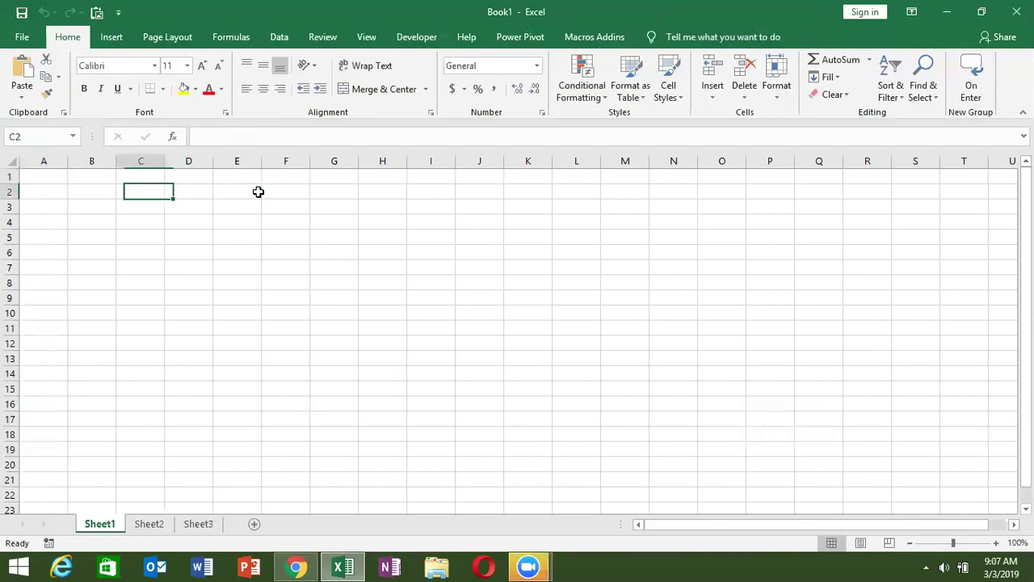
key(Left)
key(Left)
key(Up)
key(Down)
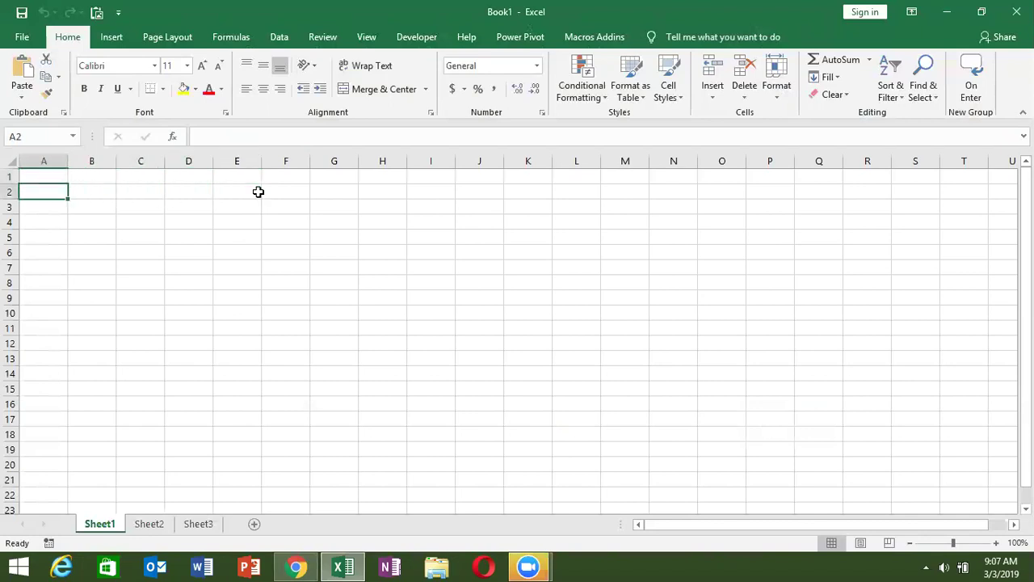
text(20)
key(Right)
key(Left)
key(ctrl+c)
key(Right)
key(Right)
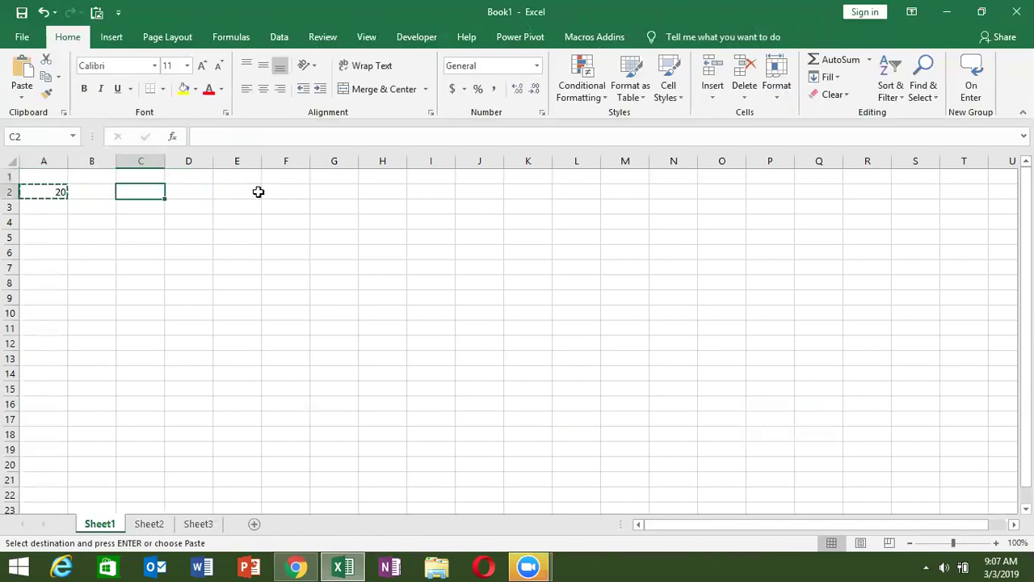
key(ctrl+v)
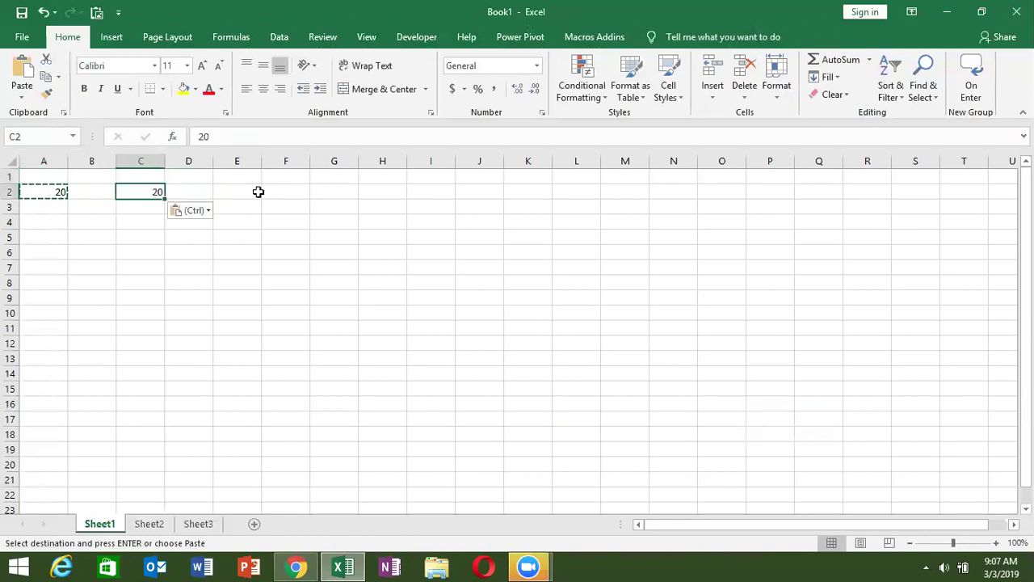
key(Escape)
key(Delete)
key(Left)
key(Left)
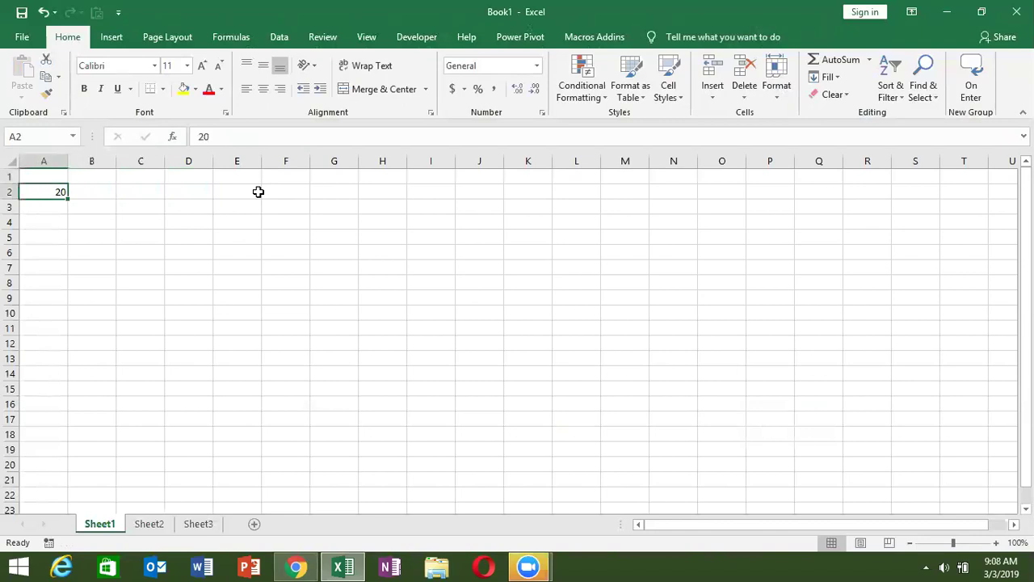
Enter the formula =A1+20 in cell A2.
text(=20)
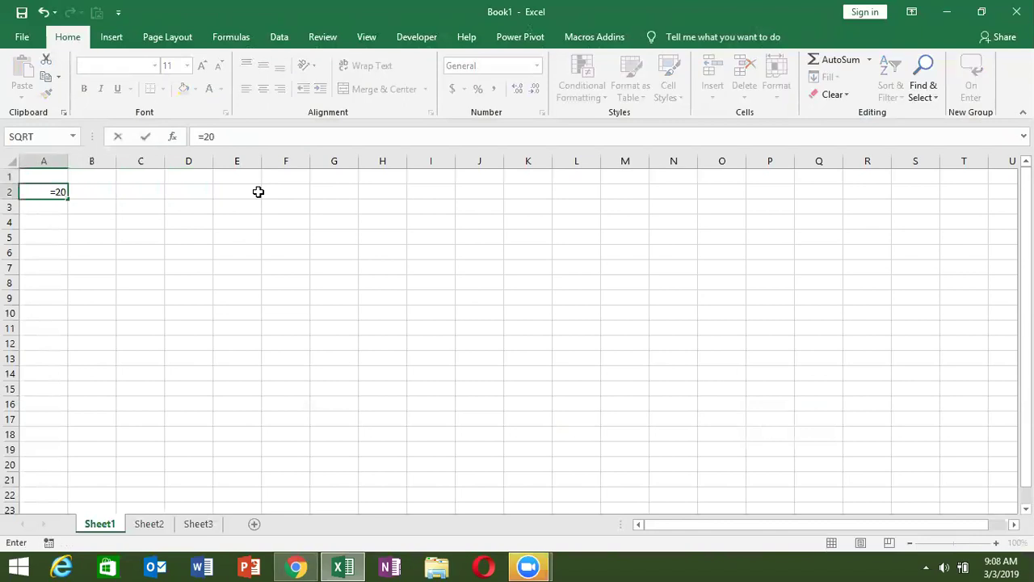
text(+3)
key(BackSpace)
key(BackSpace)
key(BackSpace)
key(BackSpace)
click(62, 176)
text(+20)
key(Return)
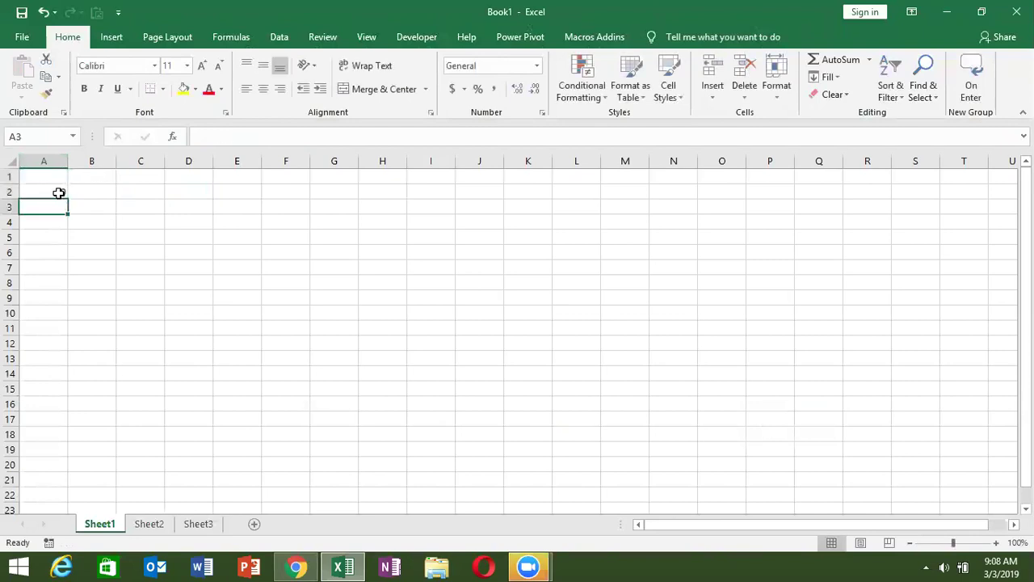
Copy A2's formula into C2 and enter 50 in A1.
click(57, 192)
key(ctrl+c)
key(Right)
key(Right)
key(ctrl+v)
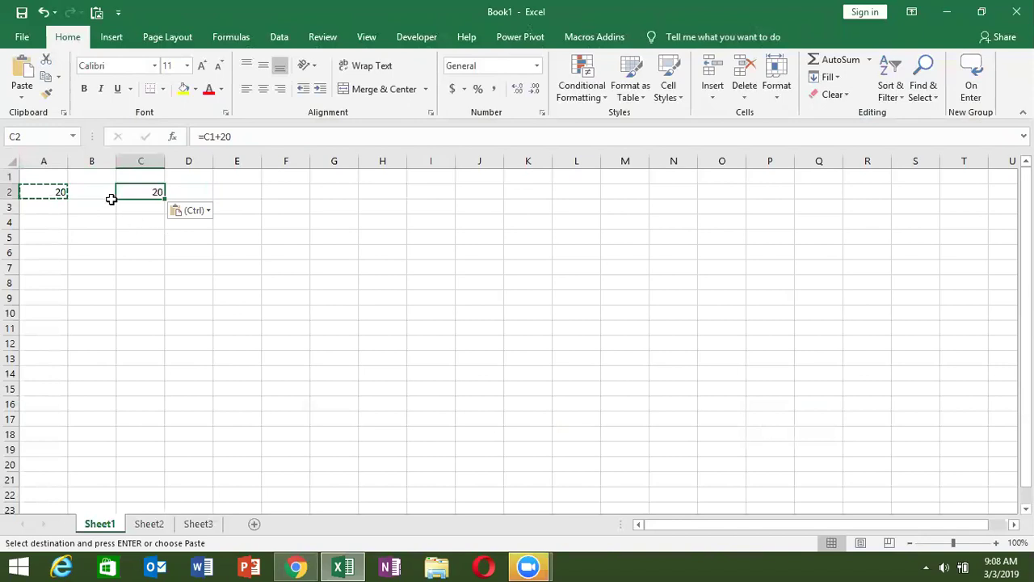
click(45, 178)
text(50)
key(Return)
Inspect A2's =A1+20 formula showing 70.
click(152, 191)
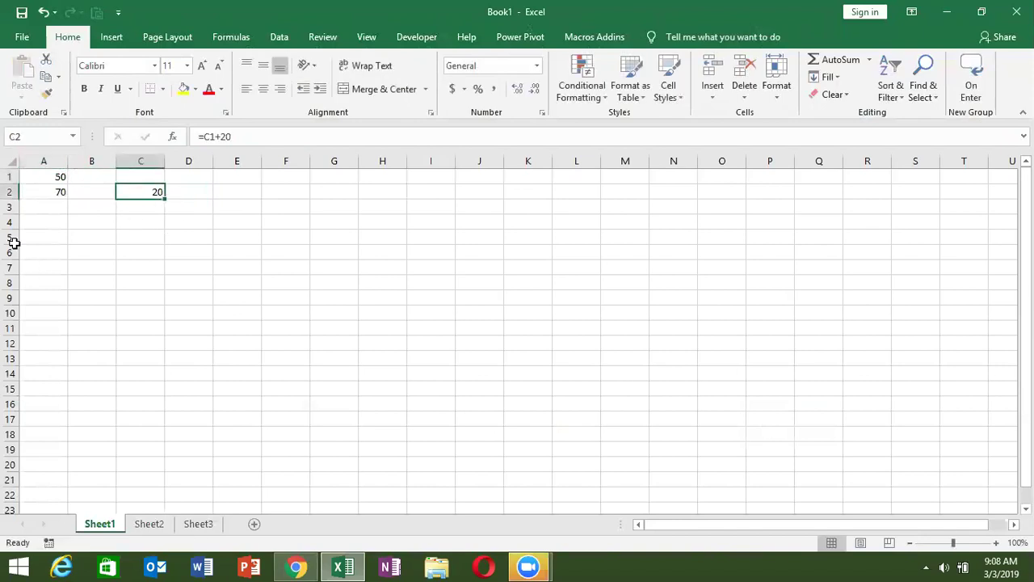
click(23, 190)
double_click(39, 187)
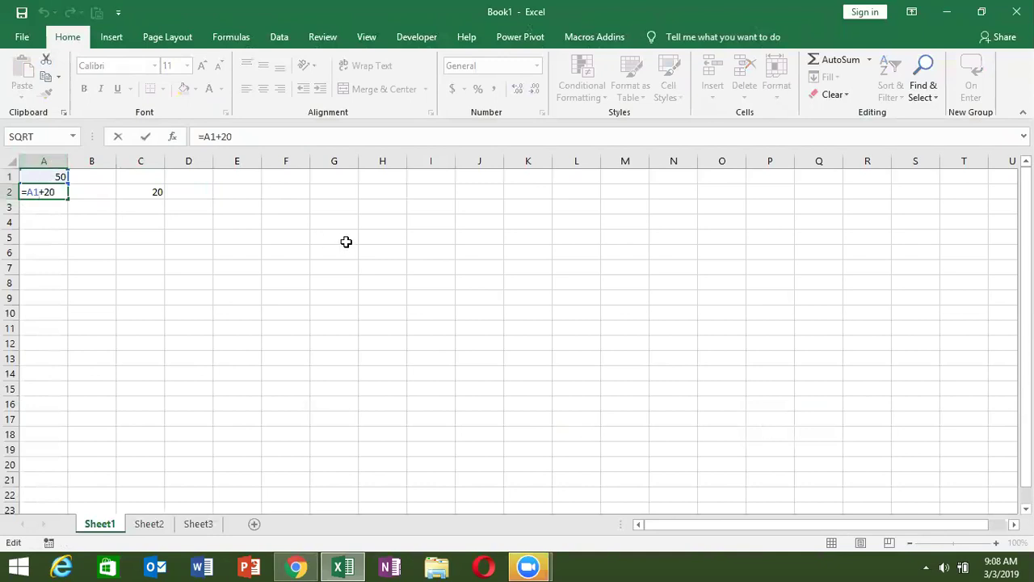
key(Return)
Re-paste A2 into C2 and show its shifted =C1+20 formula, then copy A2.
key(Up)
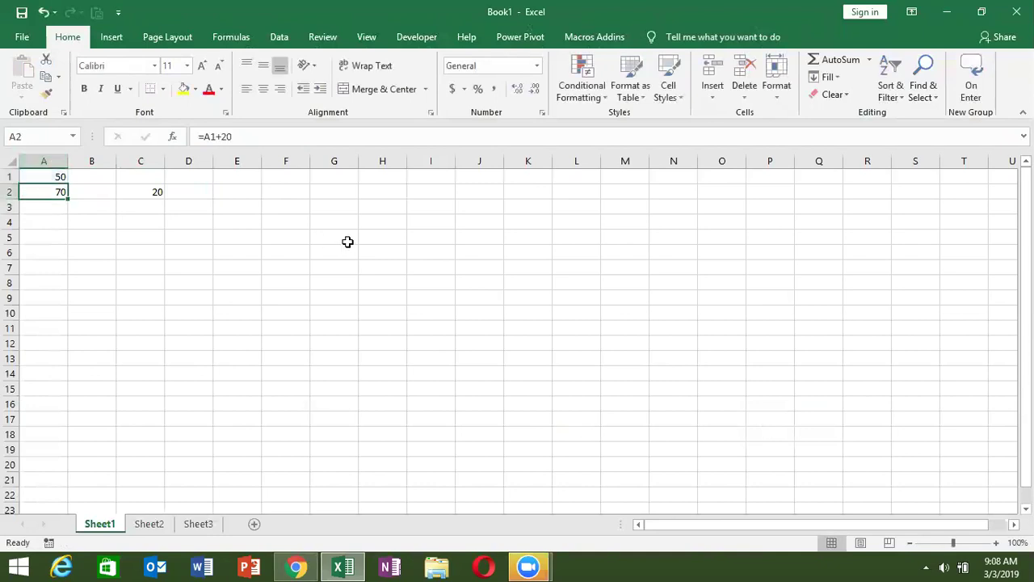
key(ctrl+c)
key(Right)
key(Right)
key(ctrl+v)
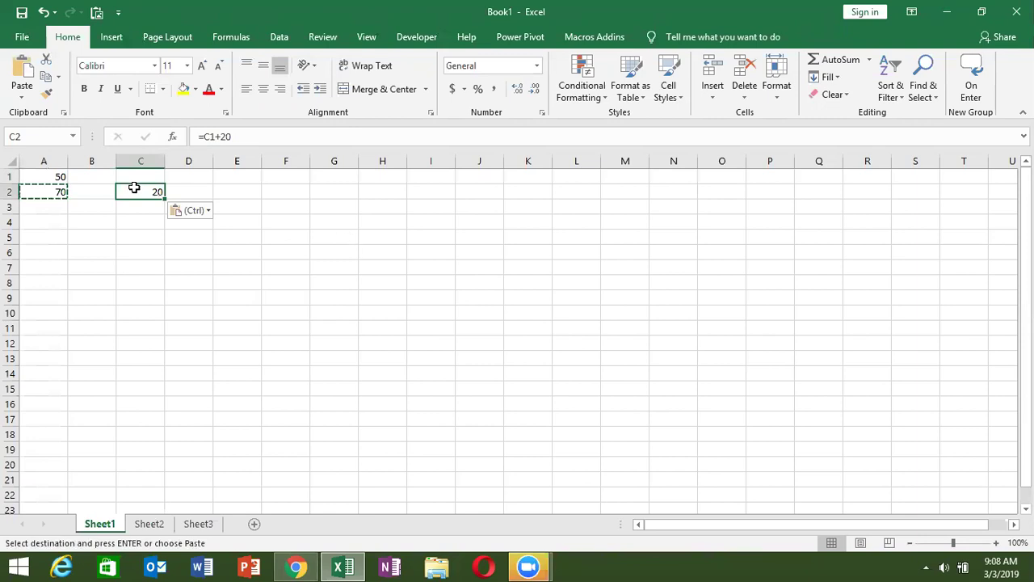
double_click(135, 192)
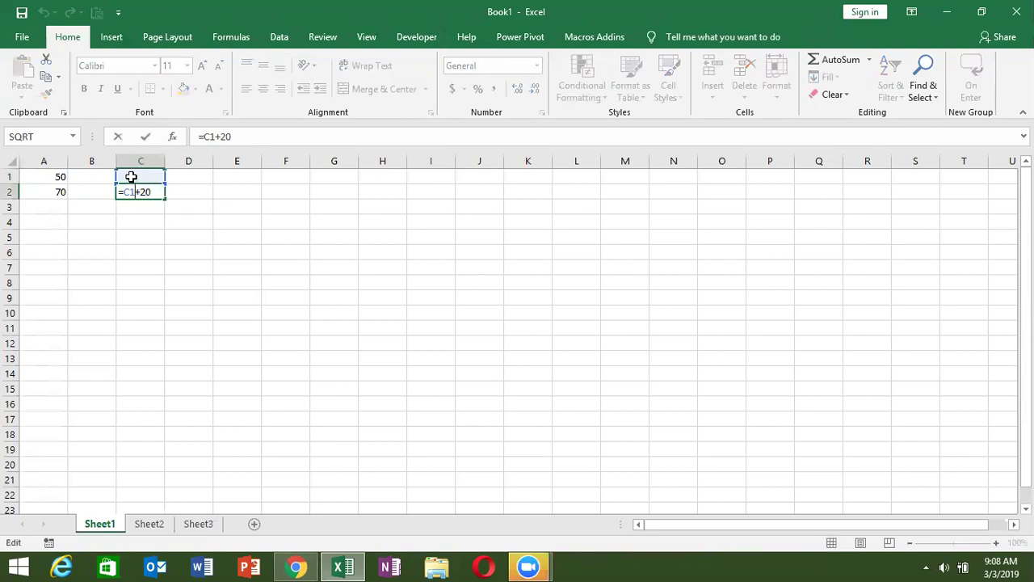
key(ctrl+Return)
click(45, 192)
key(ctrl+c)
Paste A2's result into C2 as the plain value 70 via Paste Special Values.
right_click(160, 190)
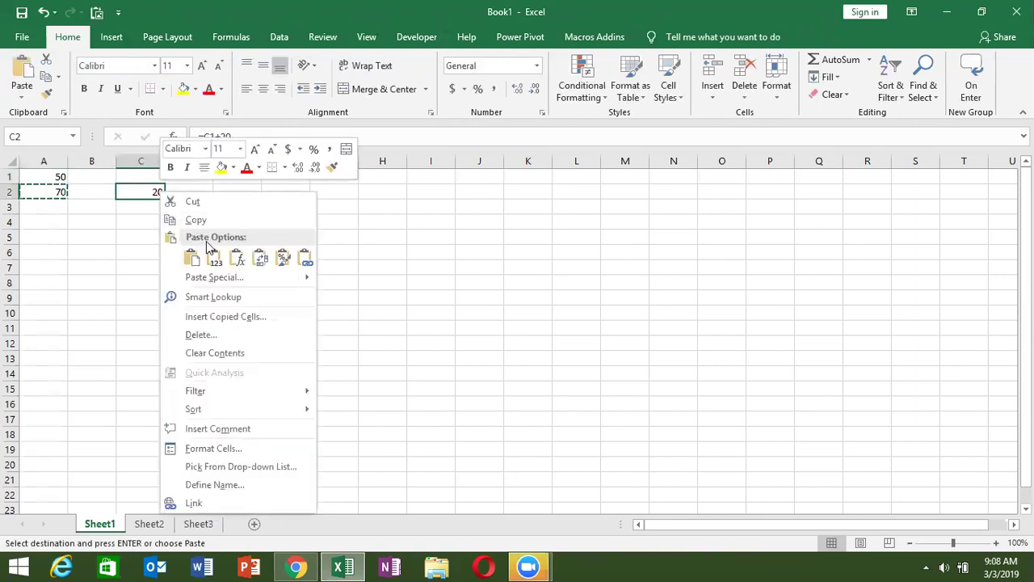
click(231, 277)
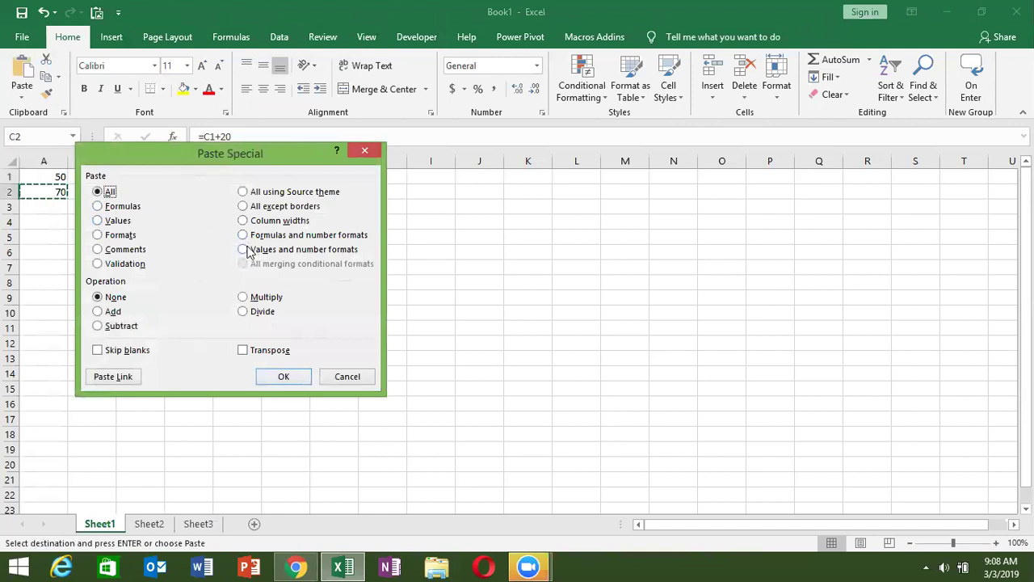
click(117, 221)
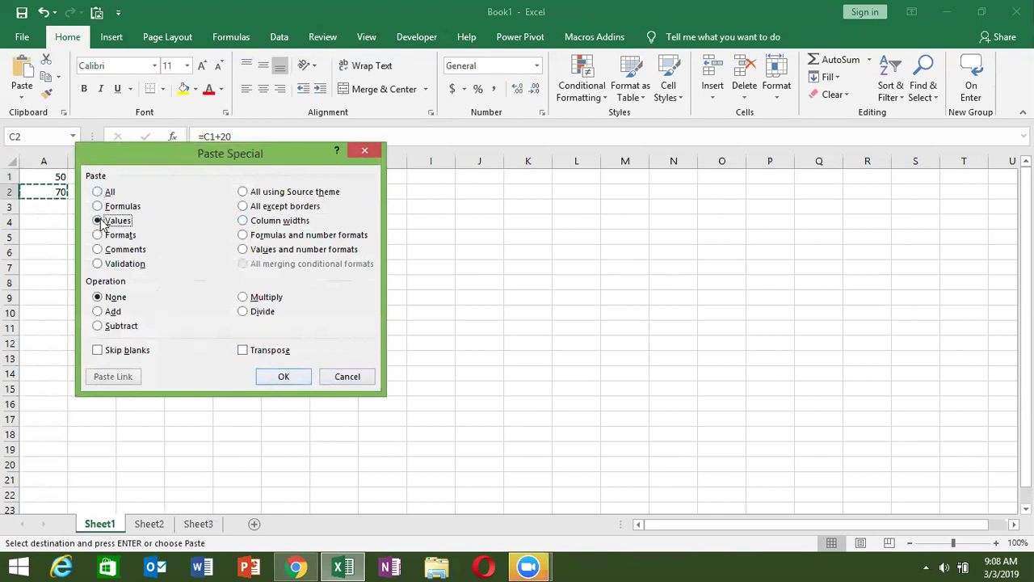
click(281, 376)
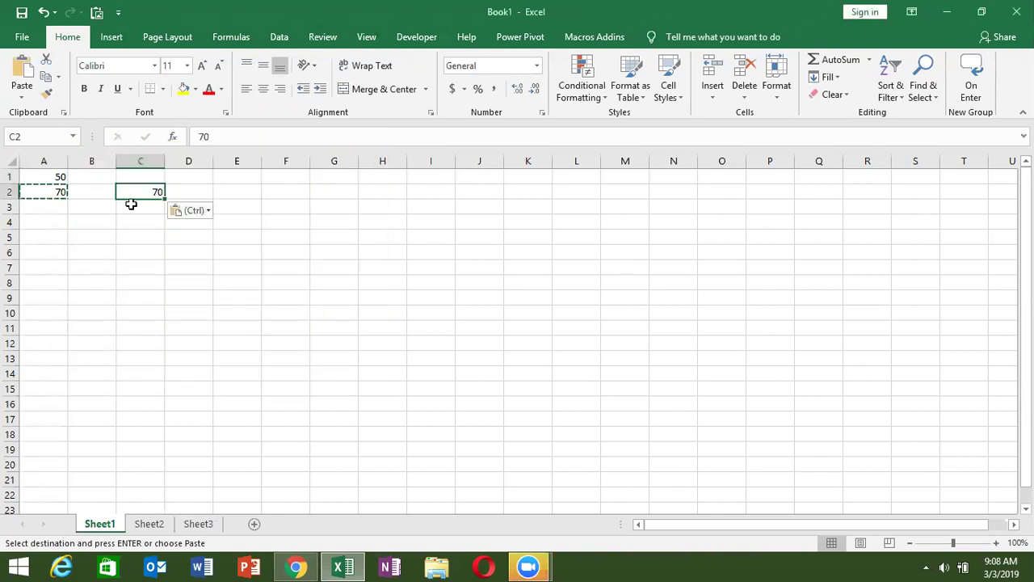
key(Escape)
double_click(53, 191)
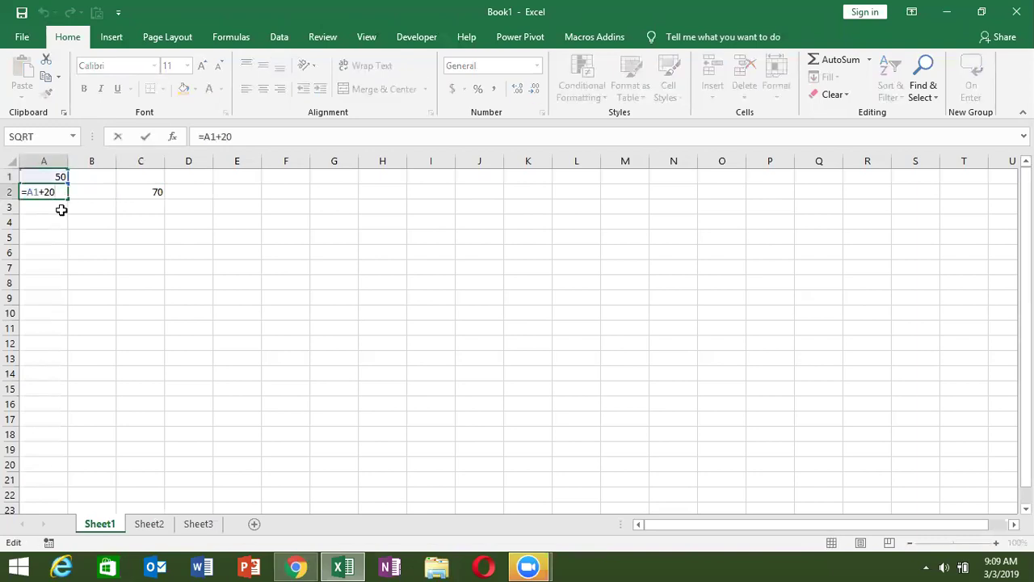
click(144, 192)
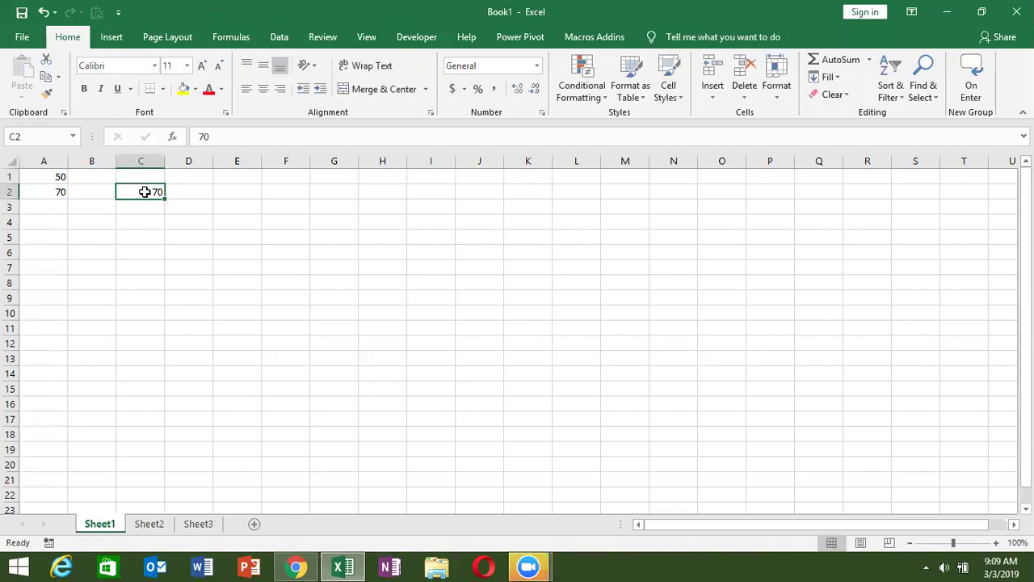
Clear the values 50, 70 and 70 from range A1:D2.
drag(226, 220, 8, 167)
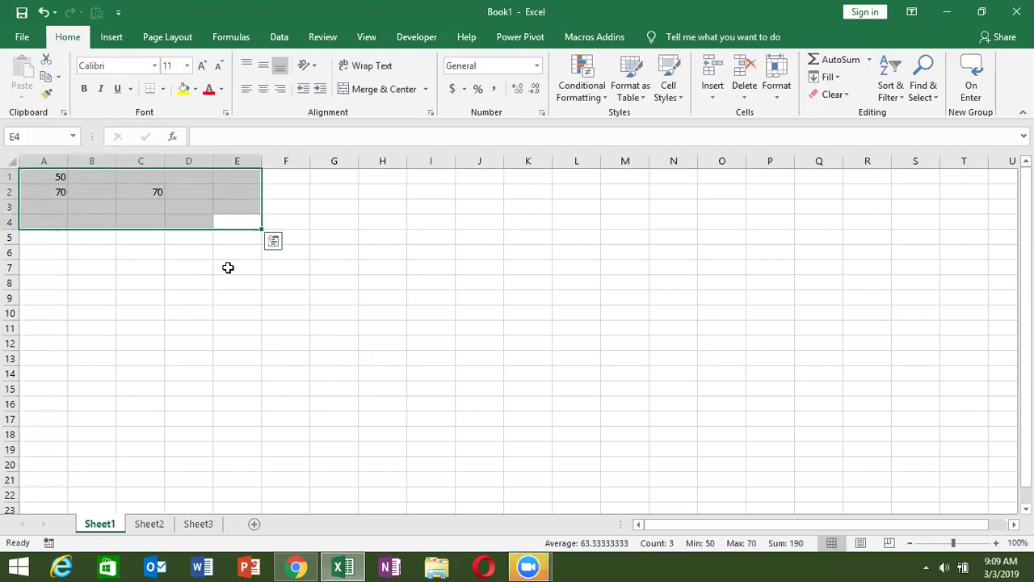
key(Down)
key(Up)
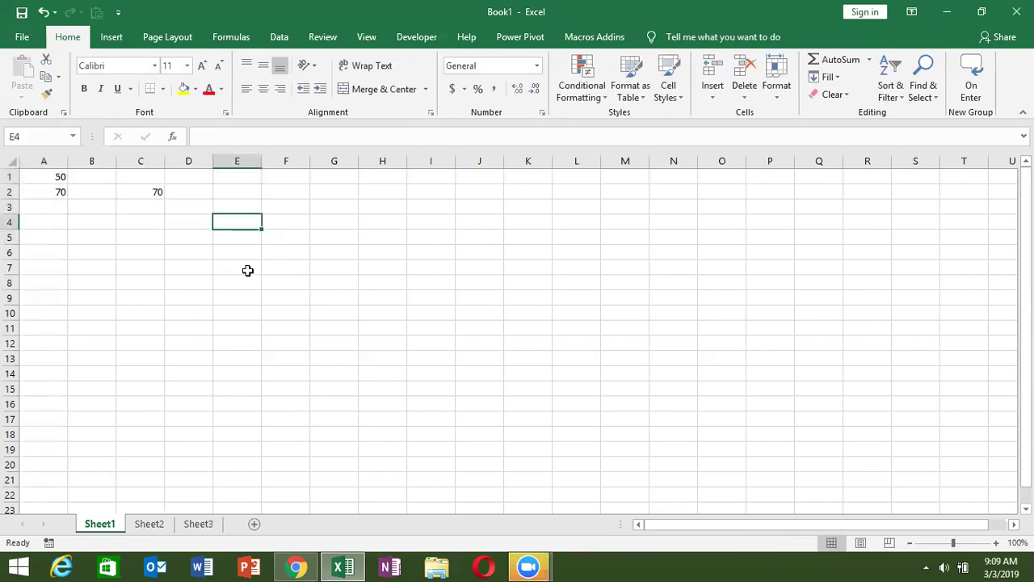
key(Left)
key(Left)
key(Left)
Enter 20 in A3 and 30 in B3.
key(Left)
key(Up)
key(Up)
key(Up)
key(shift+Right)
key(shift+Right)
key(shift+Right)
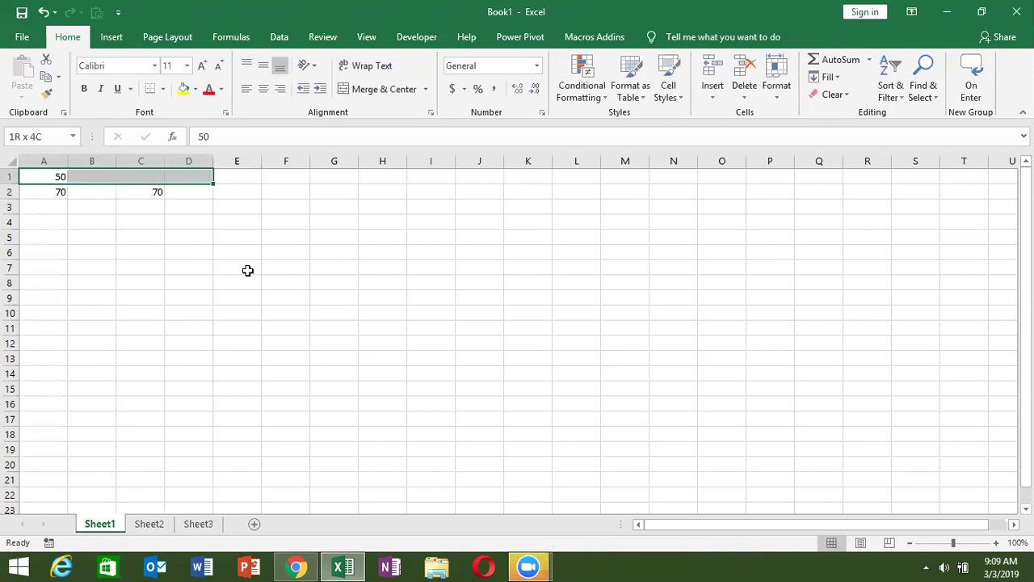
key(shift+Down)
key(Delete)
key(Down)
key(Down)
text(20)
key(Tab)
text(30)
key(ctrl+Return)
key(Left)
Copy A3's 20 and Paste Special with Add onto B3, turning 30 into 50.
key(ctrl+c)
key(Right)
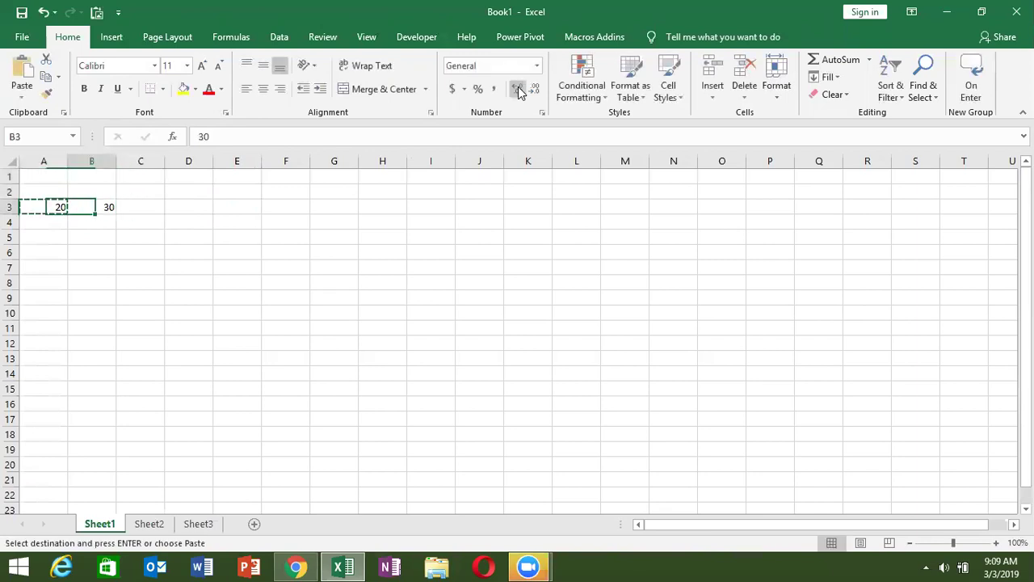
key(ctrl+v)
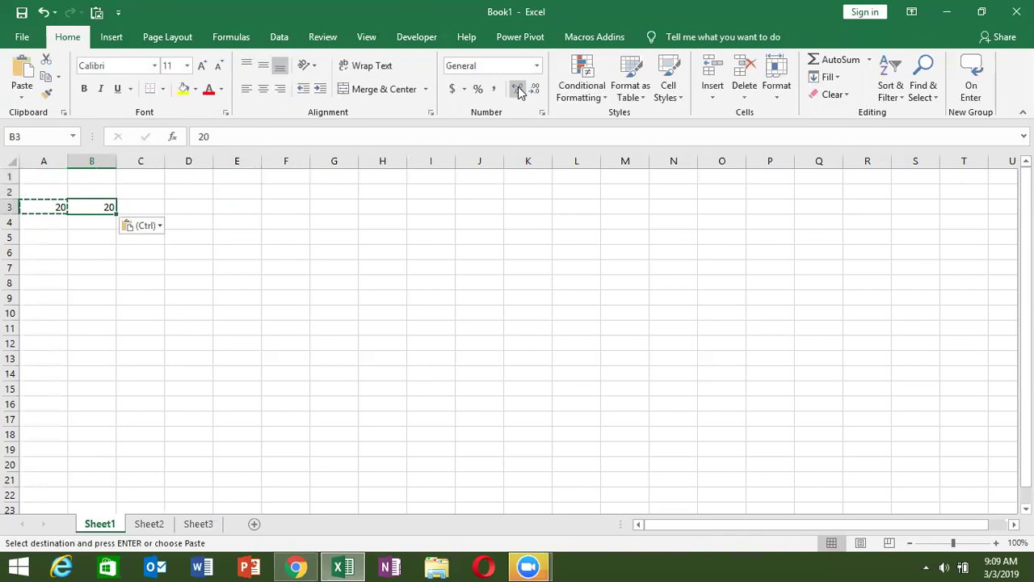
key(ctrl+z)
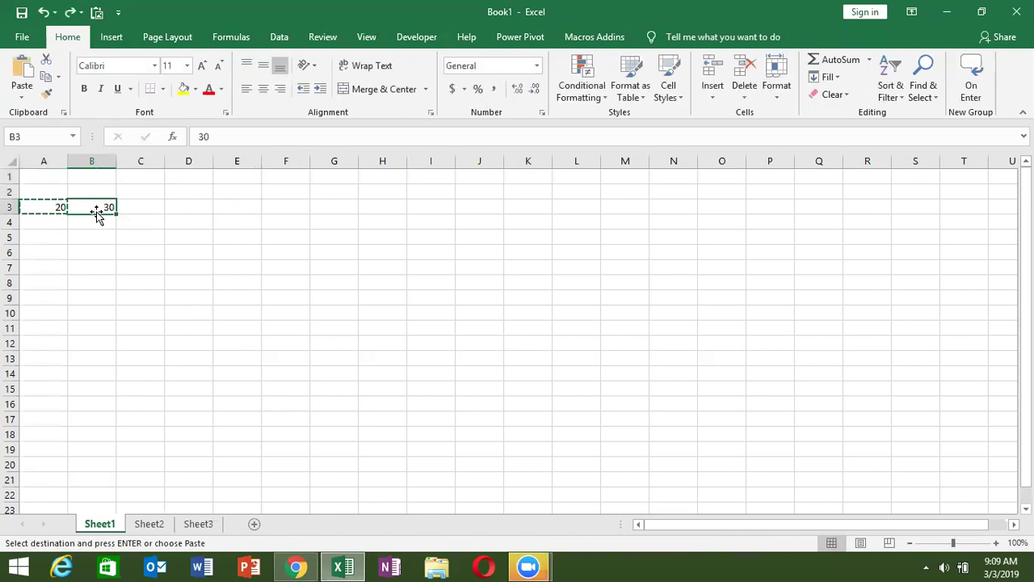
right_click(94, 206)
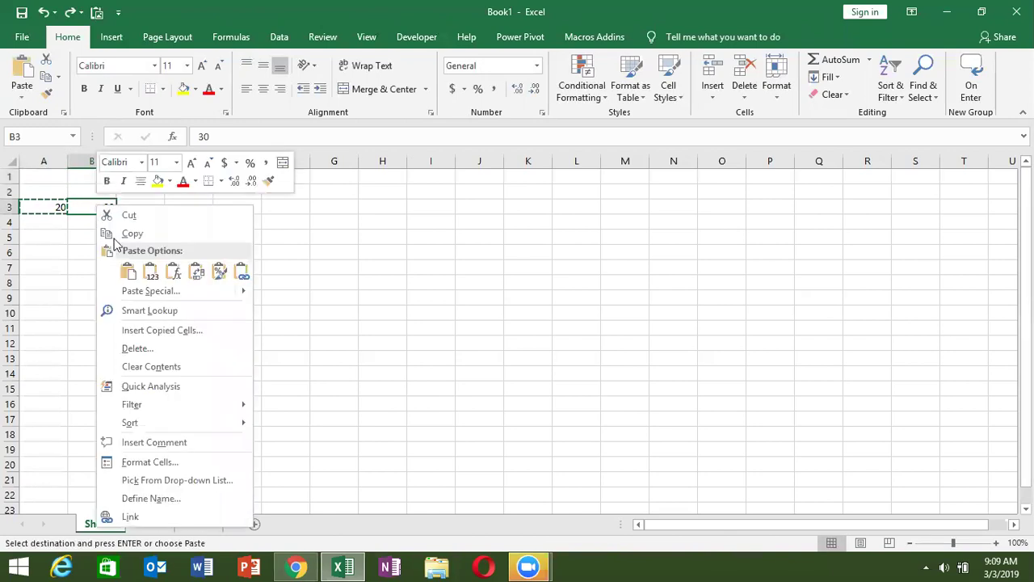
click(139, 291)
drag(144, 150, 621, 153)
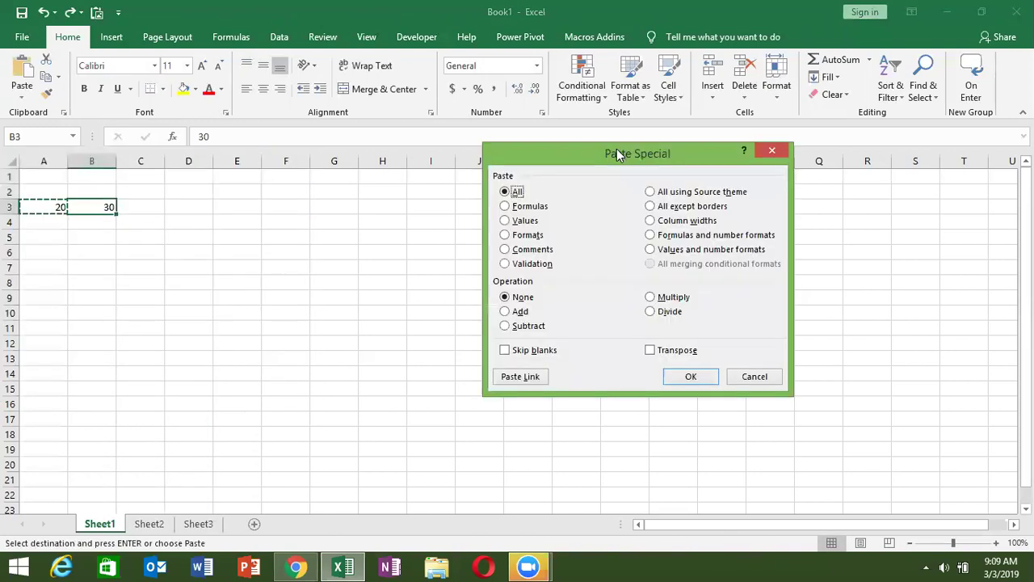
click(505, 312)
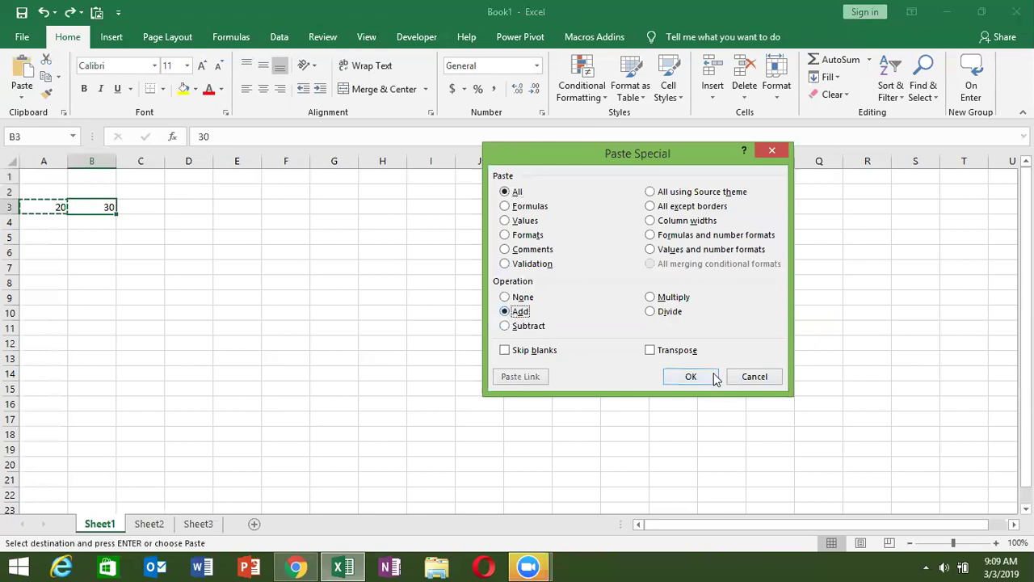
click(703, 377)
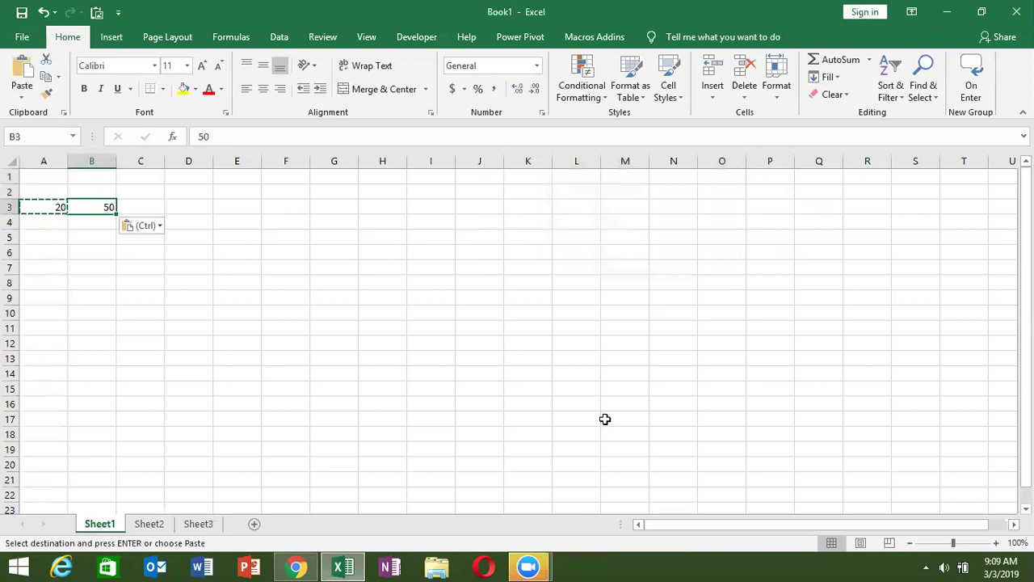
Paste Special with Add into B3 again, adding A3's 20 to raise it from 50 to 70.
right_click(106, 207)
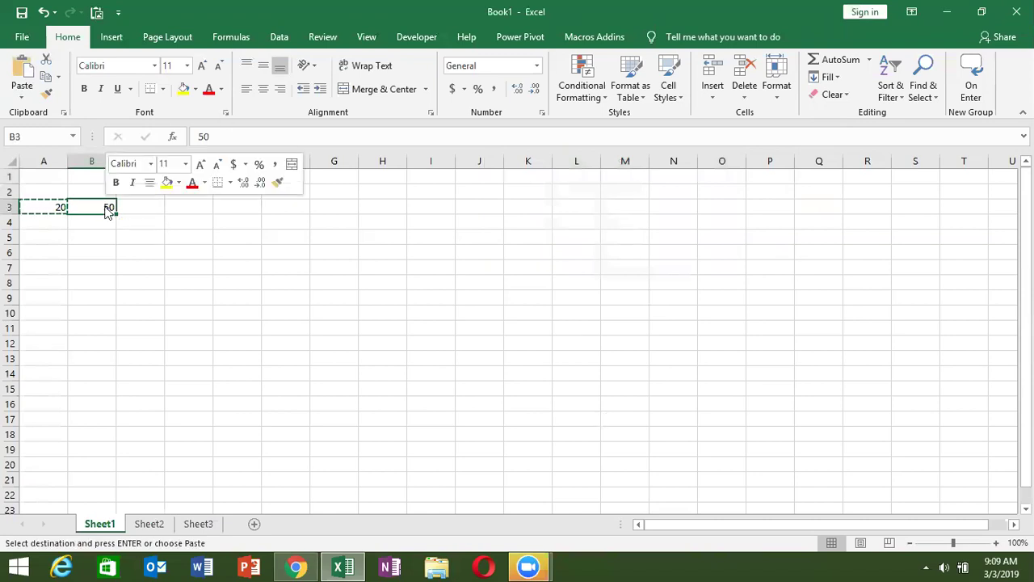
click(156, 289)
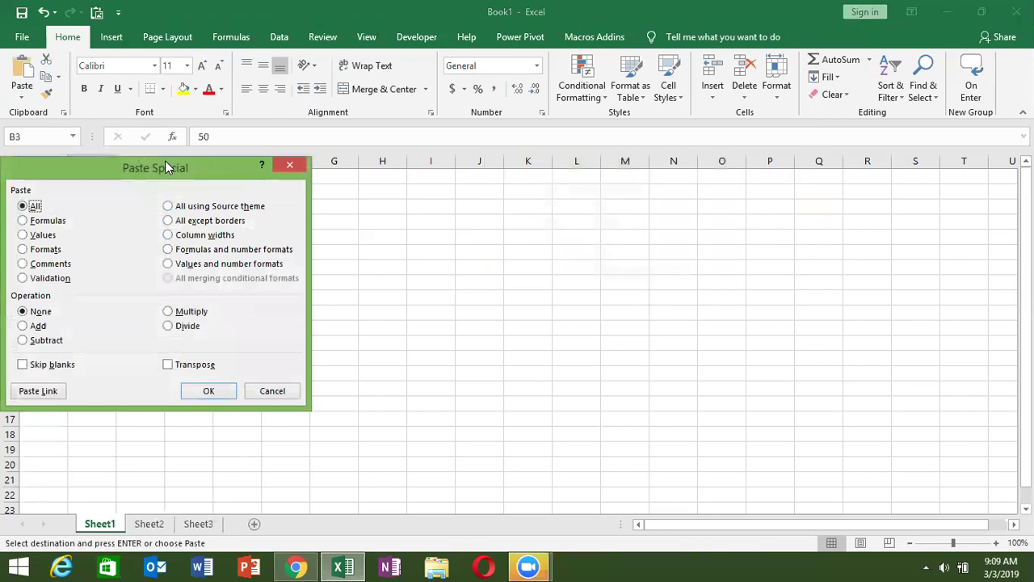
drag(168, 162, 672, 96)
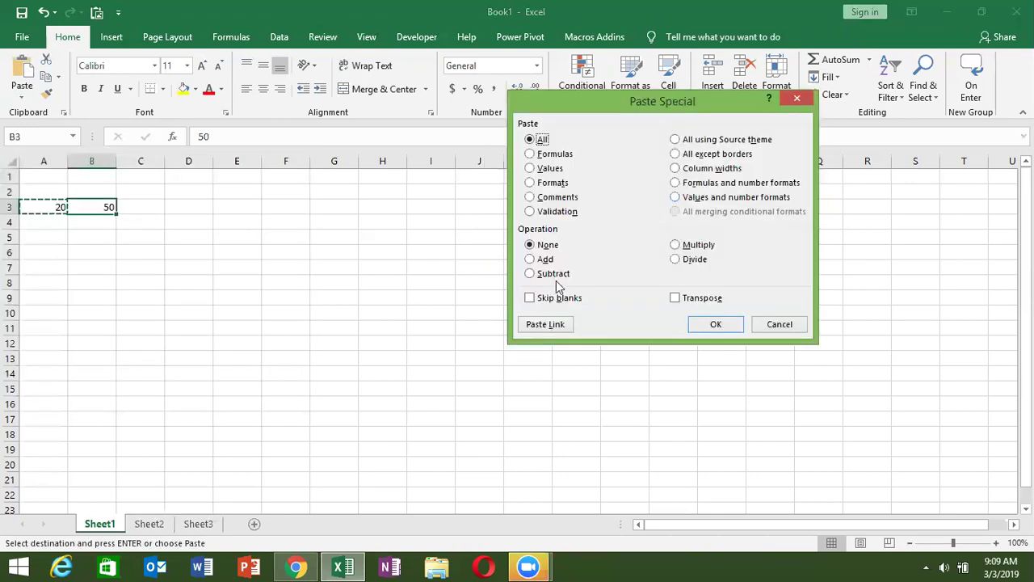
click(529, 259)
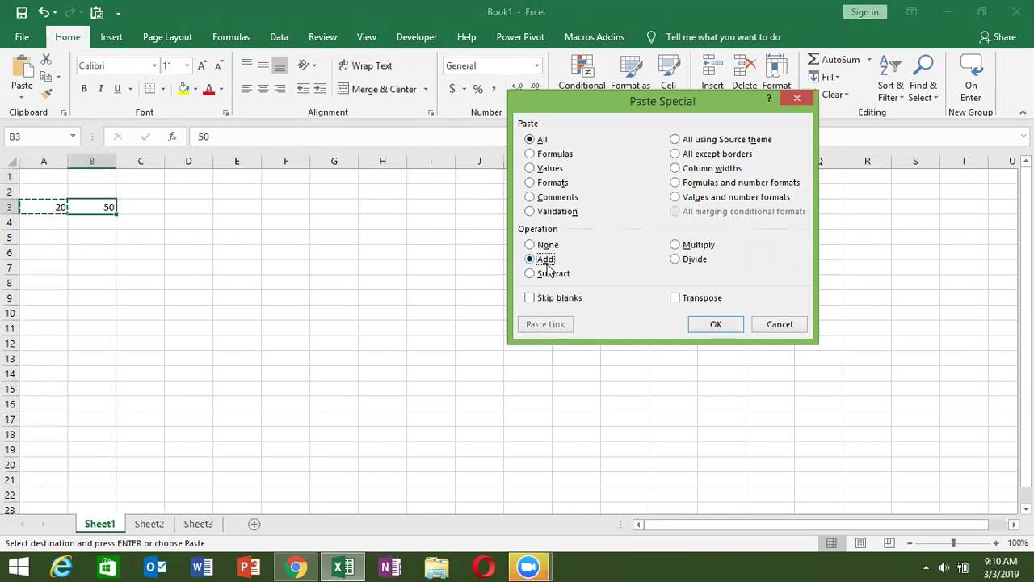
click(714, 327)
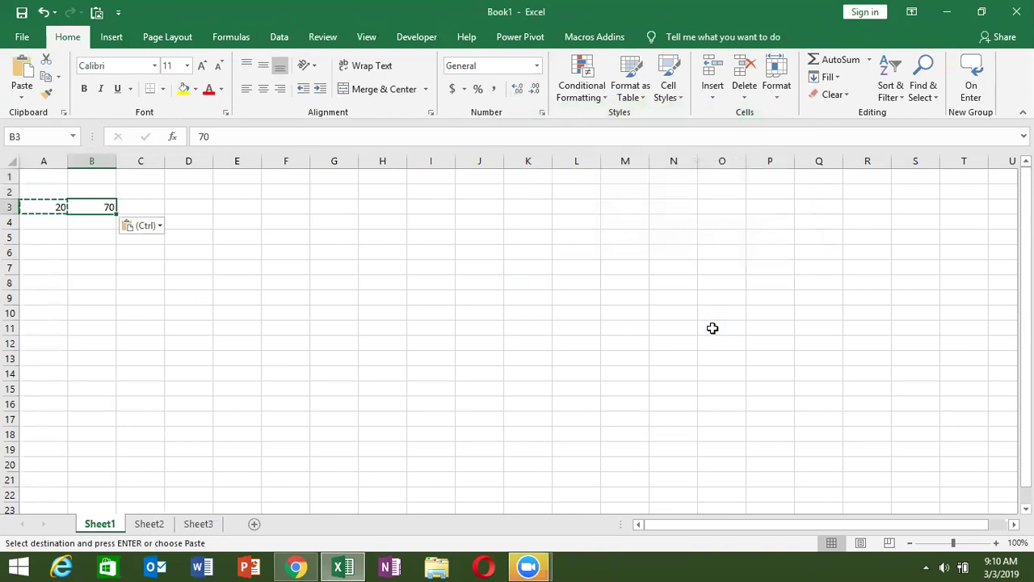
click(78, 236)
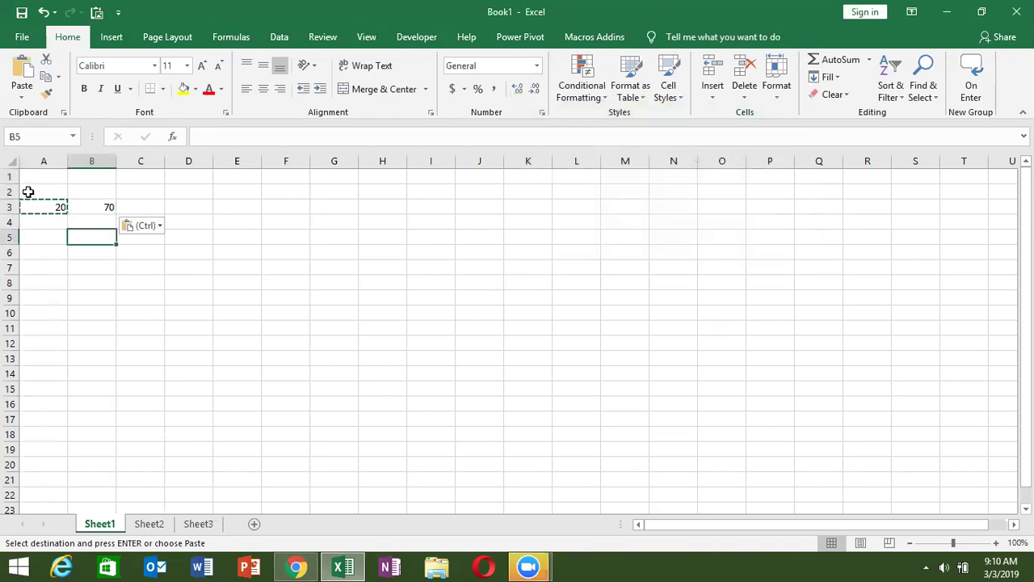
Cancel copy mode, delete the 20 and 70 from A1:B4, and return to cell B2.
click(28, 191)
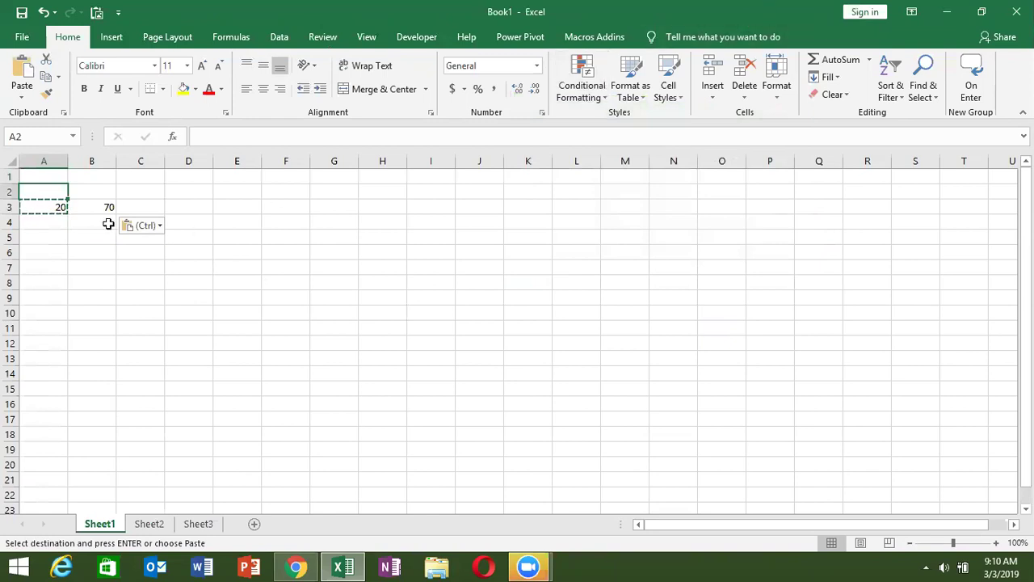
key(Escape)
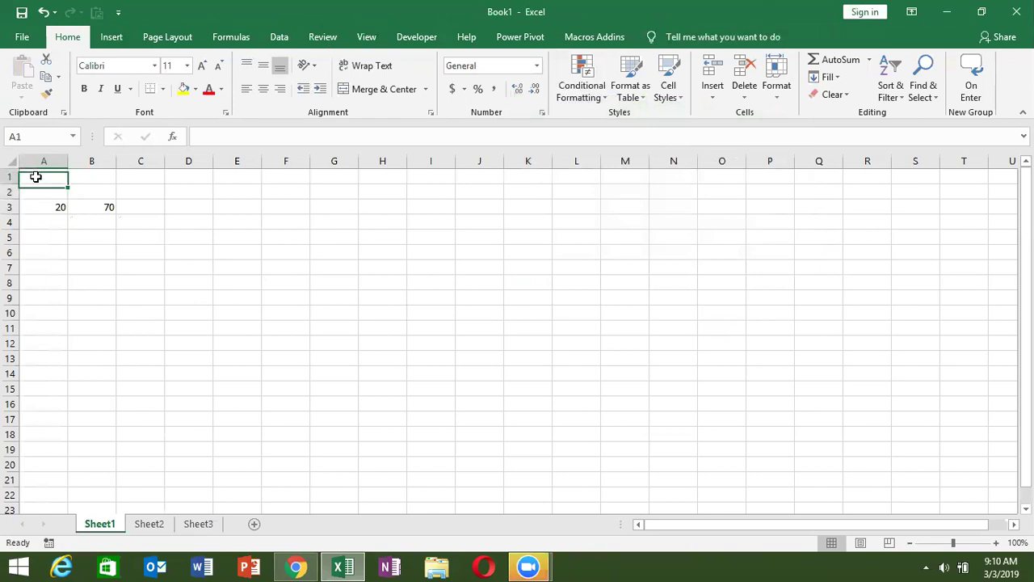
drag(35, 175, 102, 215)
key(Delete)
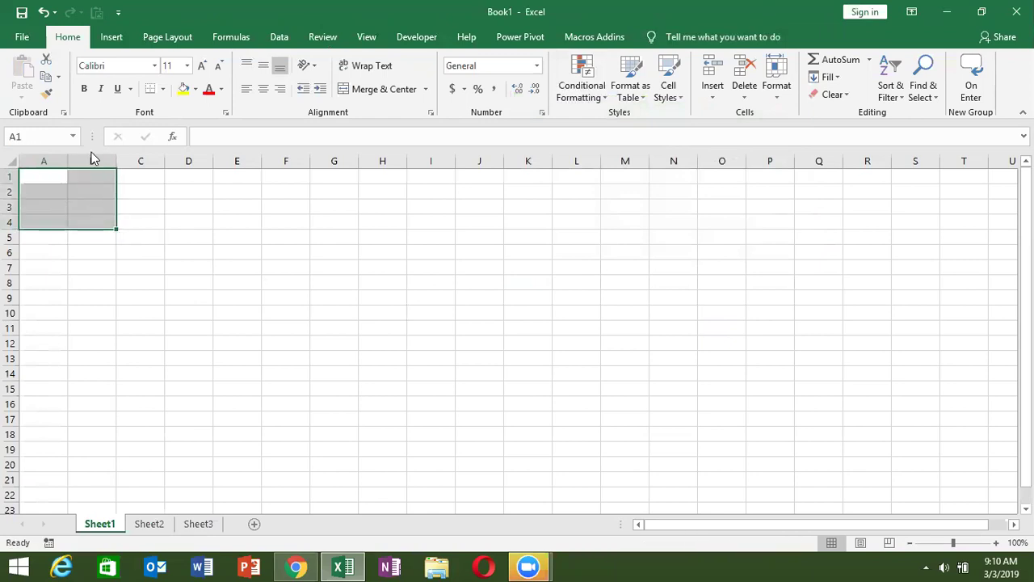
key(ctrl+Home)
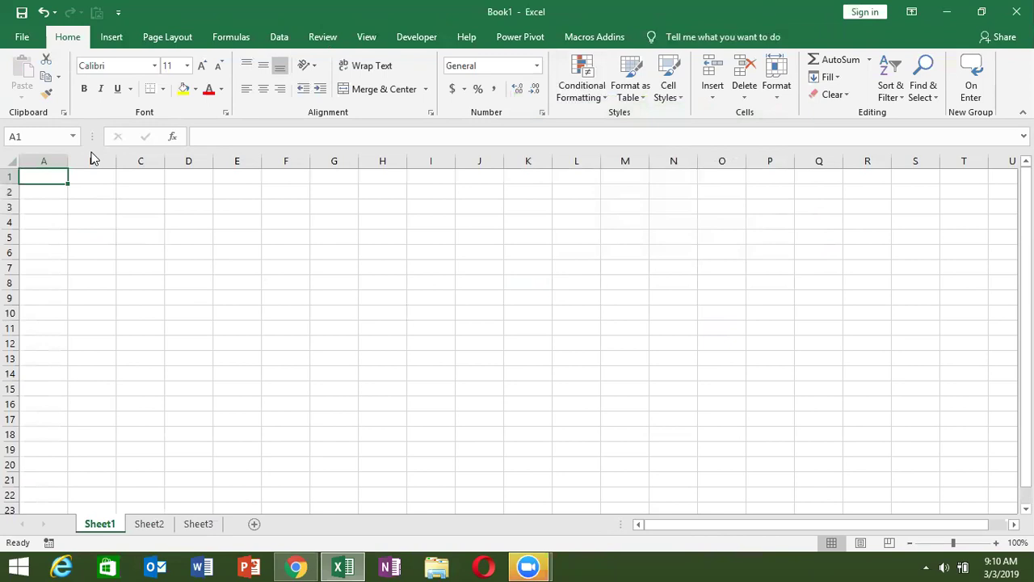
key(Down)
key(Right)
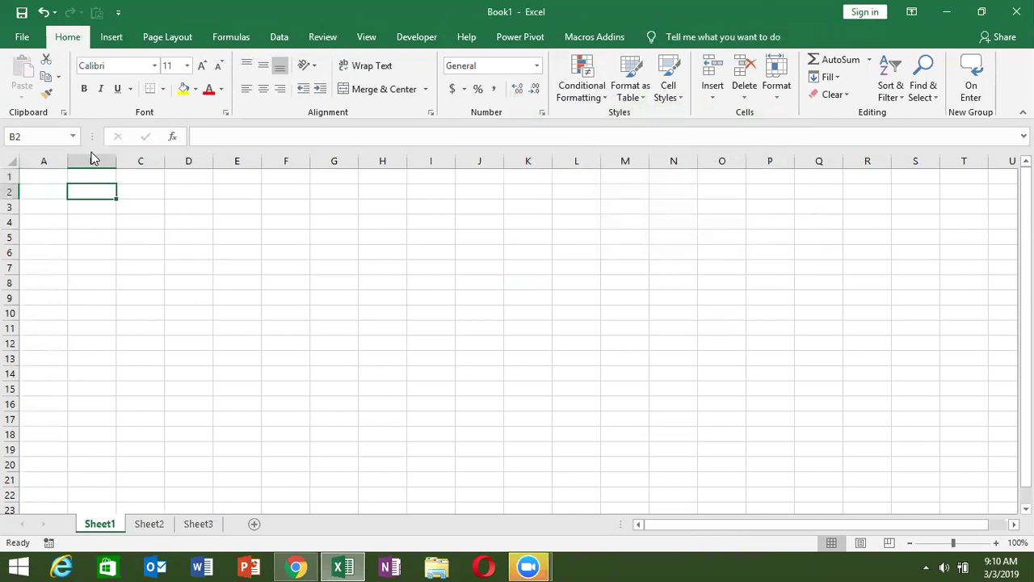
Enter 20% in B2 and 20 in C2, giving C2 Percent Style so it shows 2000%.
text(20)
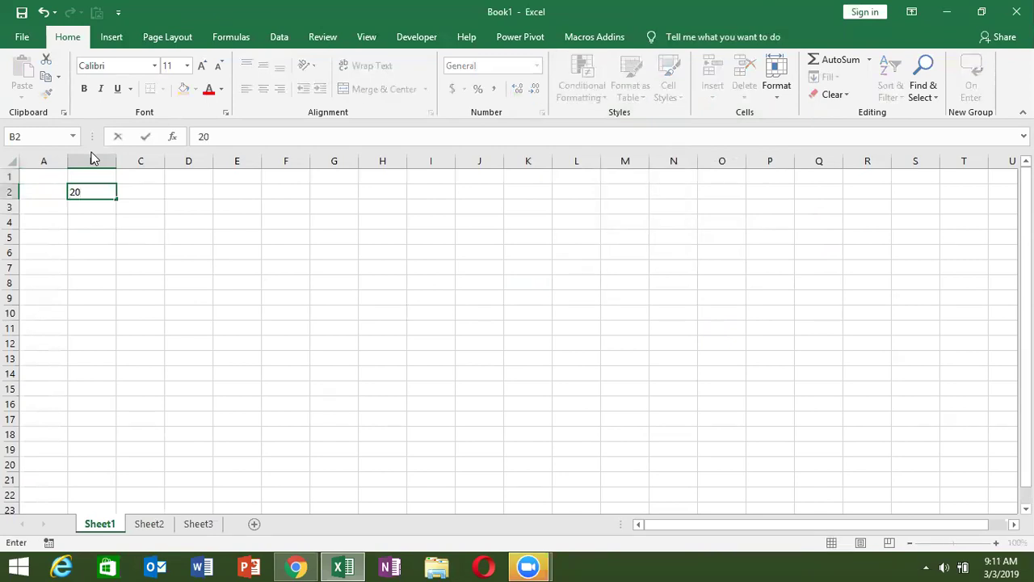
text(%)
key(Return)
key(Up)
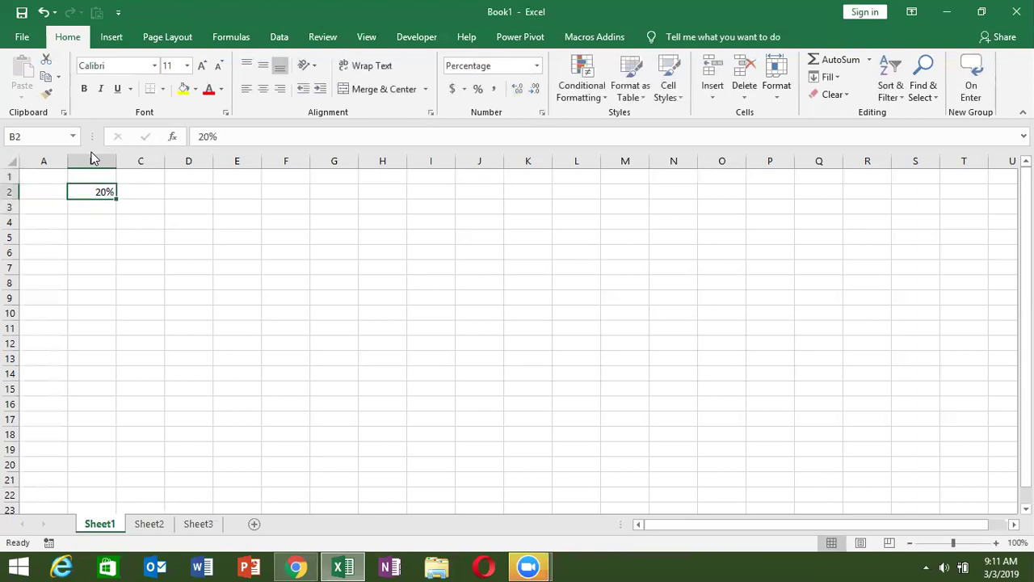
key(Right)
text(20)
key(Return)
key(Up)
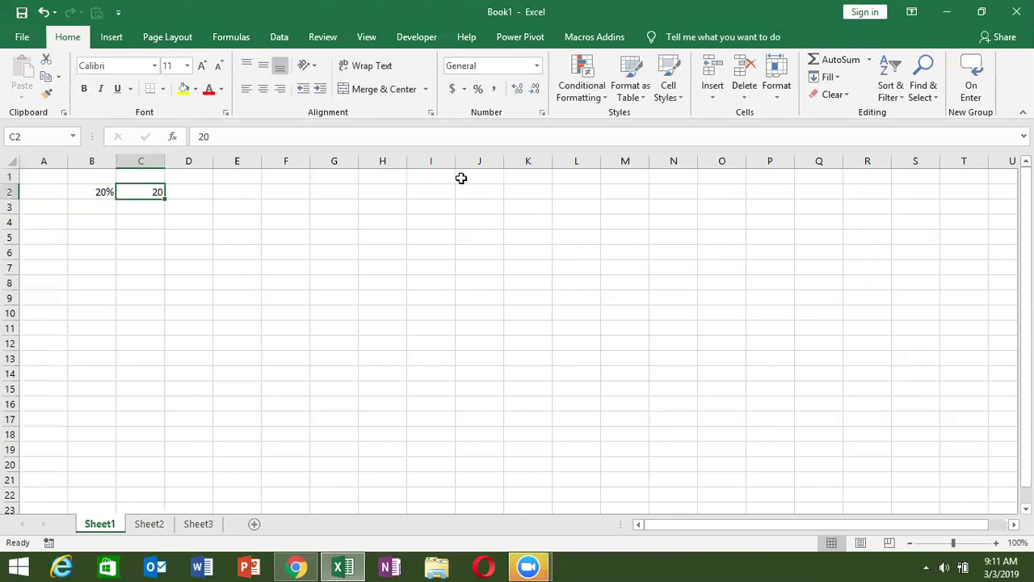
click(480, 88)
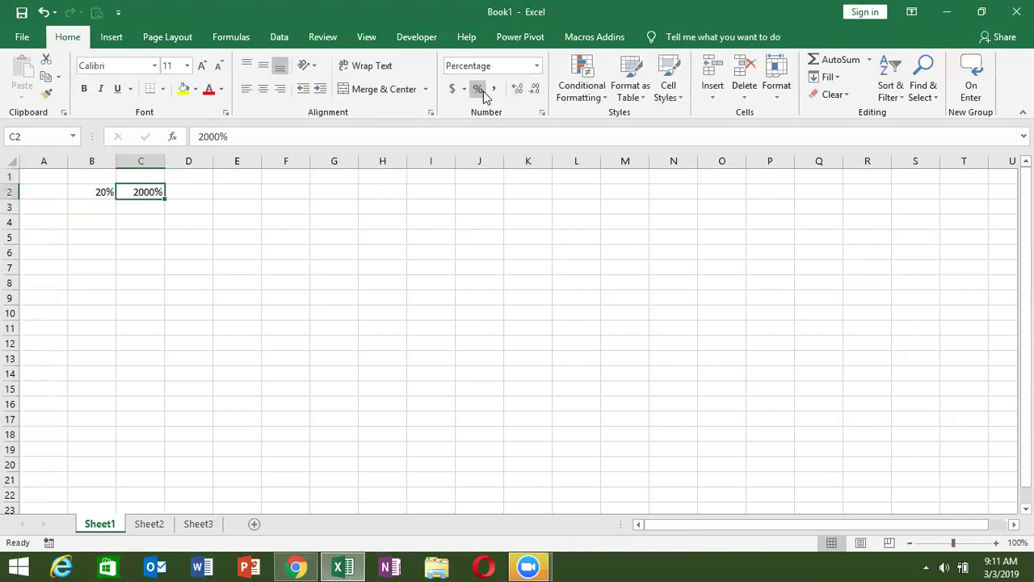
Switch B2 to General to show 0.2, and enter 0.20 in D2 with Percent Style.
click(95, 192)
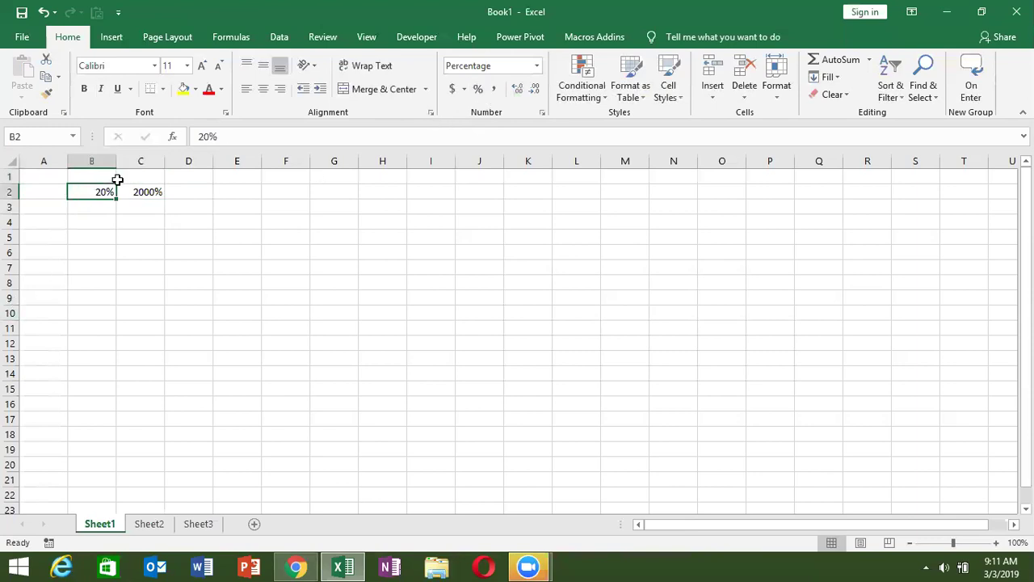
click(537, 66)
click(532, 87)
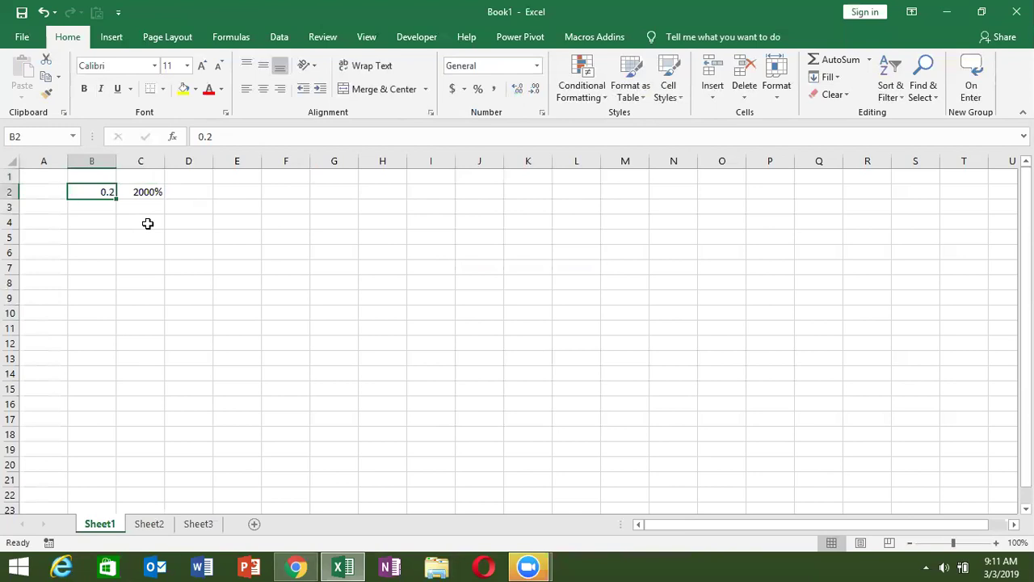
click(192, 194)
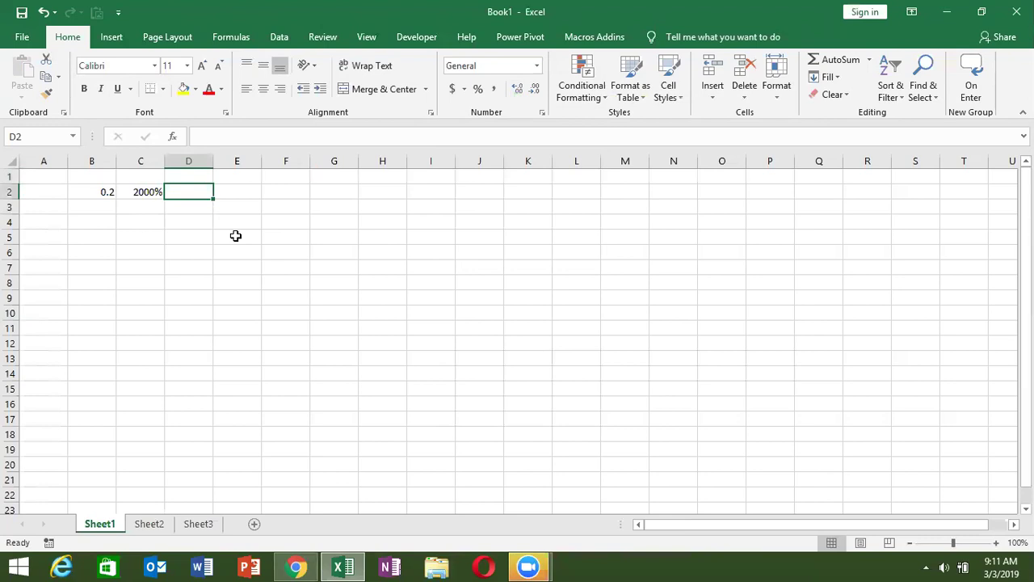
text(0.20)
key(Return)
key(Up)
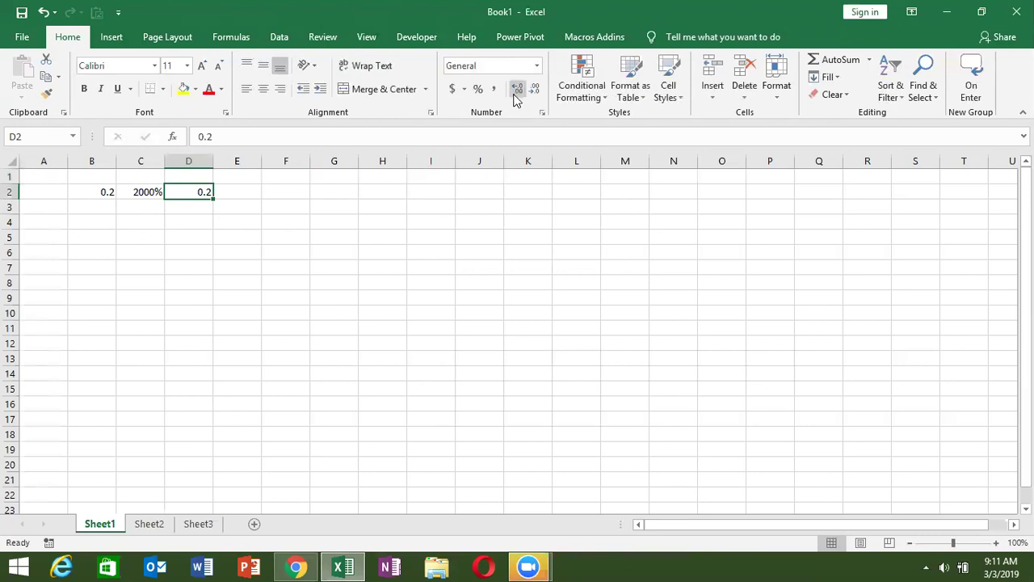
click(478, 90)
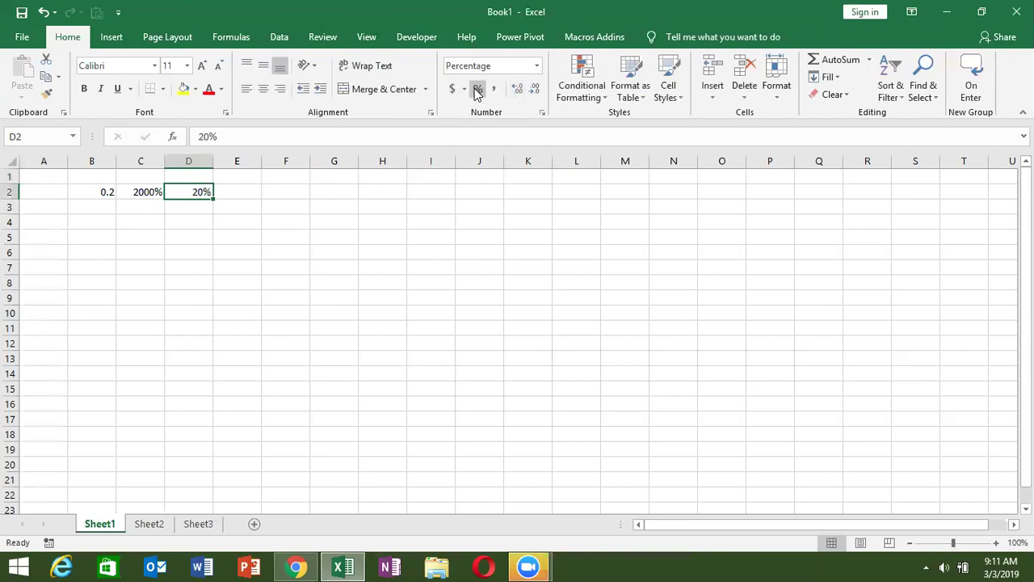
Clear row 2 and put a % label in cell A1.
key(shift+space)
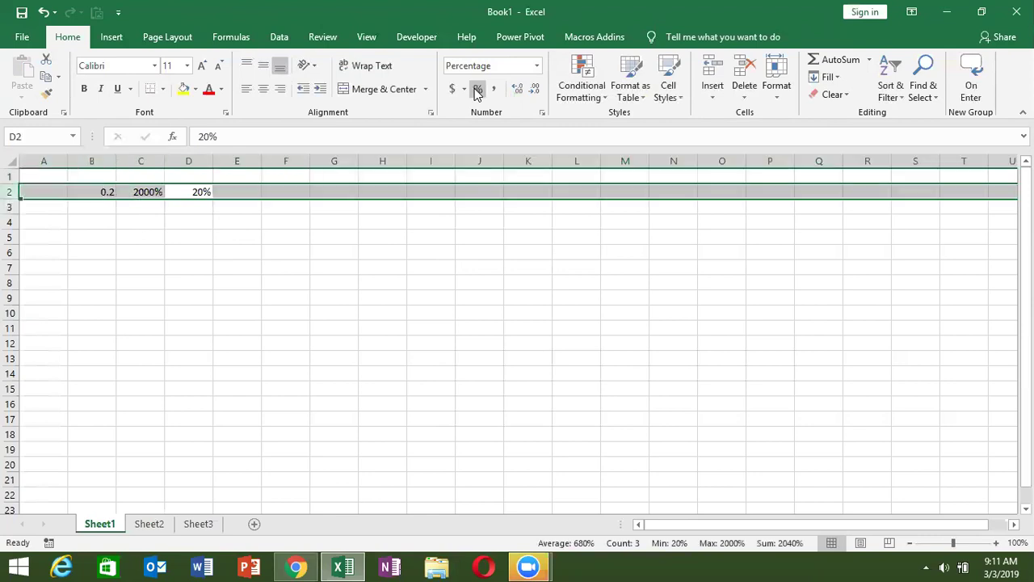
key(ctrl+minus)
key(Up)
key(Left)
key(Left)
key(Left)
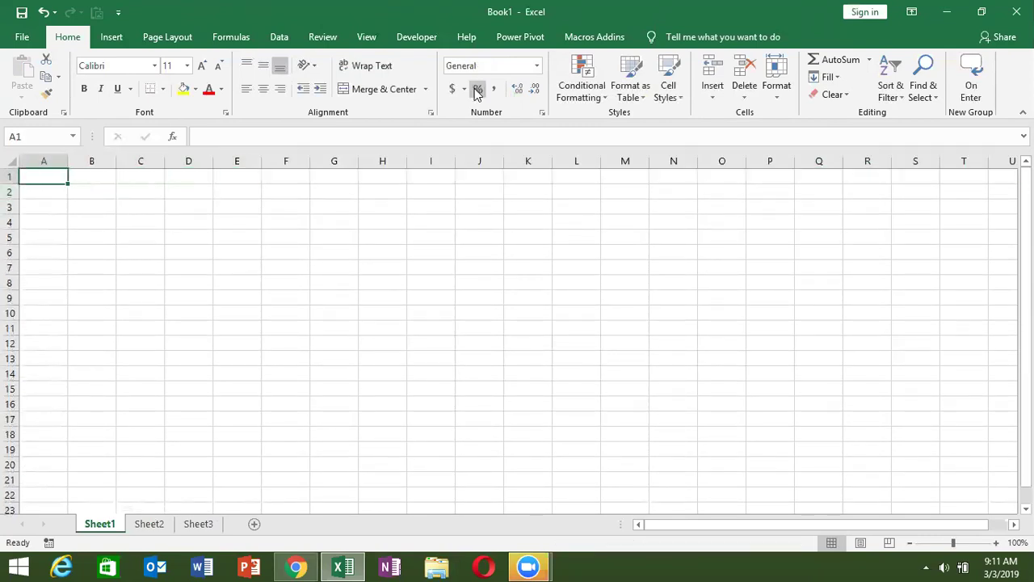
text(%)
key(Return)
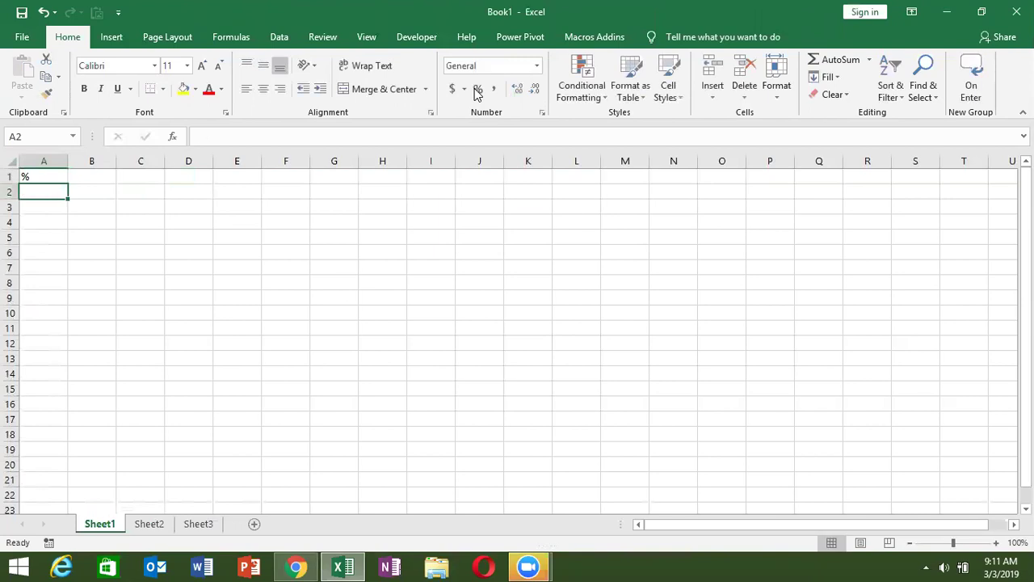
Fill A2:J12 with the formula =RANDBETWEEN(10,90).
text(=ra)
key(Down)
key(Down)
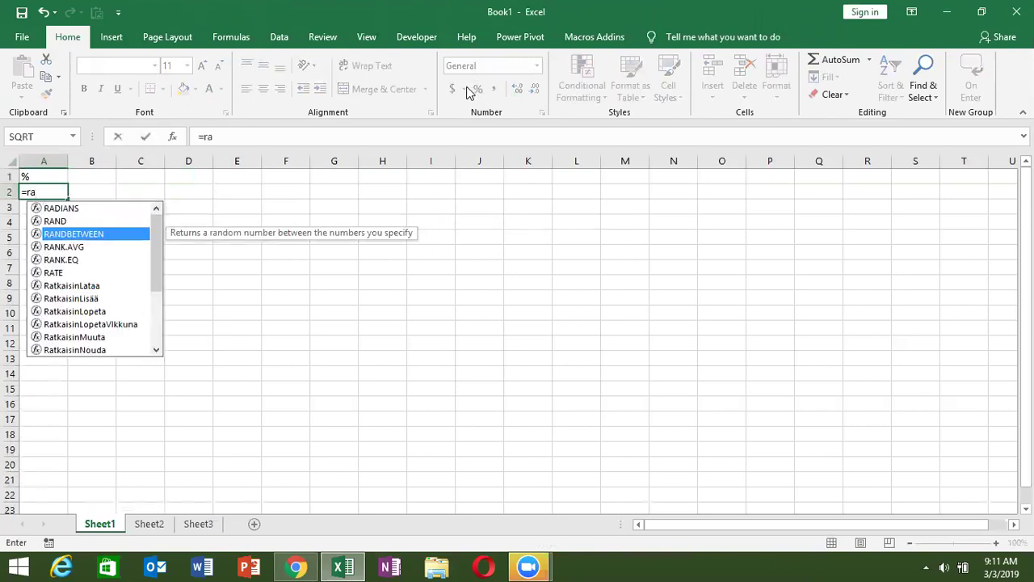
key(Tab)
text(10,90)
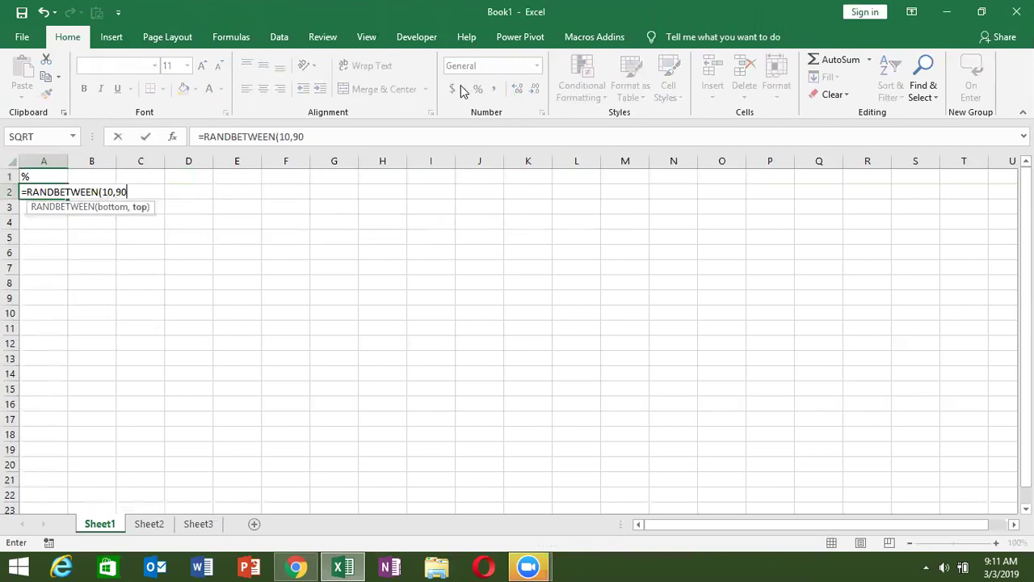
key(ctrl+Return)
key(shift+Right)
key(shift+Right)
key(shift+Right)
key(shift+Right)
key(shift+Right)
key(shift+Right)
key(shift+Right)
key(shift+Right)
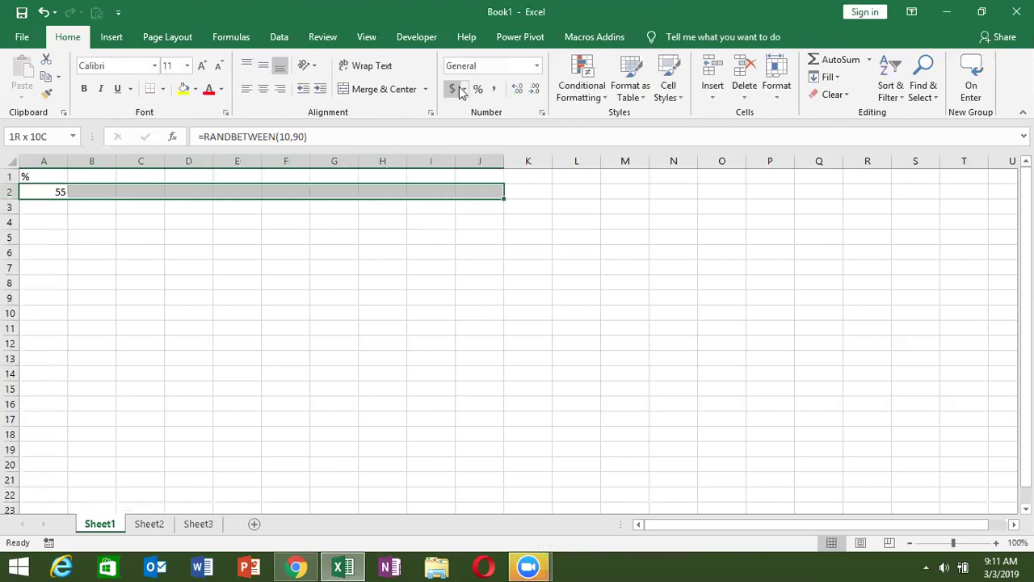
key(shift+Down)
key(shift+Down)
key(shift+Down)
key(shift+Down)
key(ctrl+v)
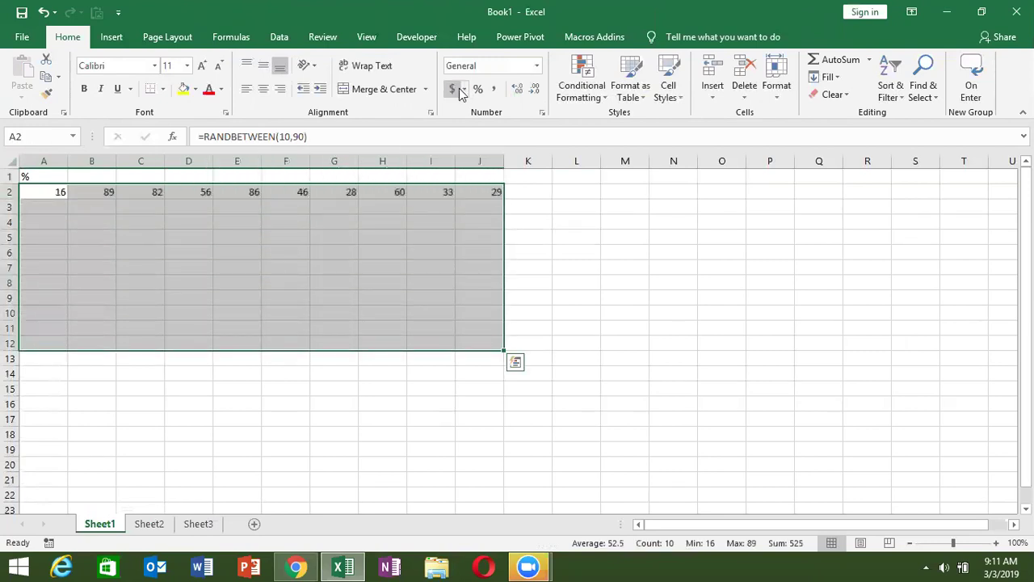
Copy A2:J12 and paste it back as values to freeze the random numbers.
key(ctrl+c)
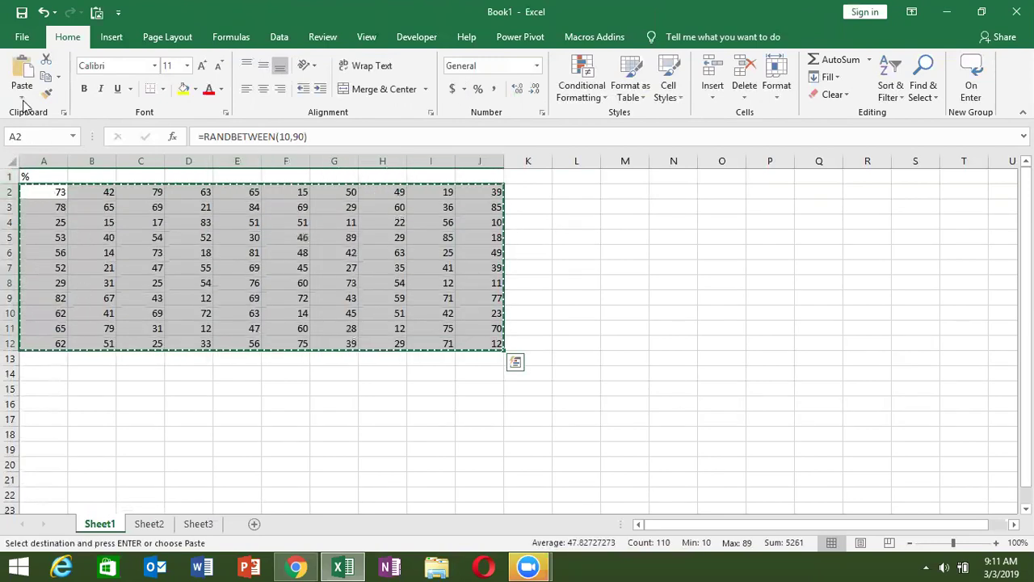
click(23, 97)
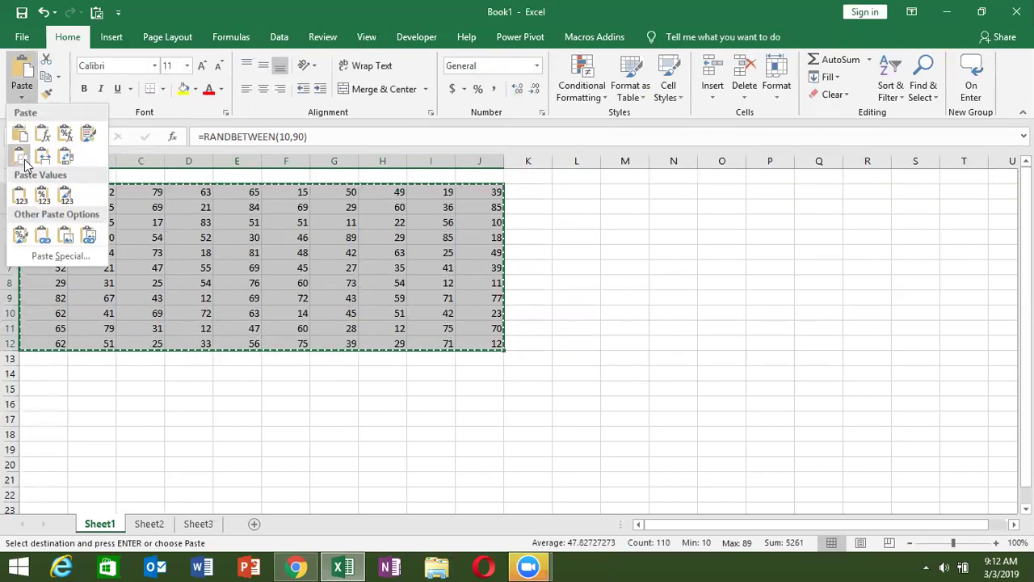
click(13, 192)
click(71, 220)
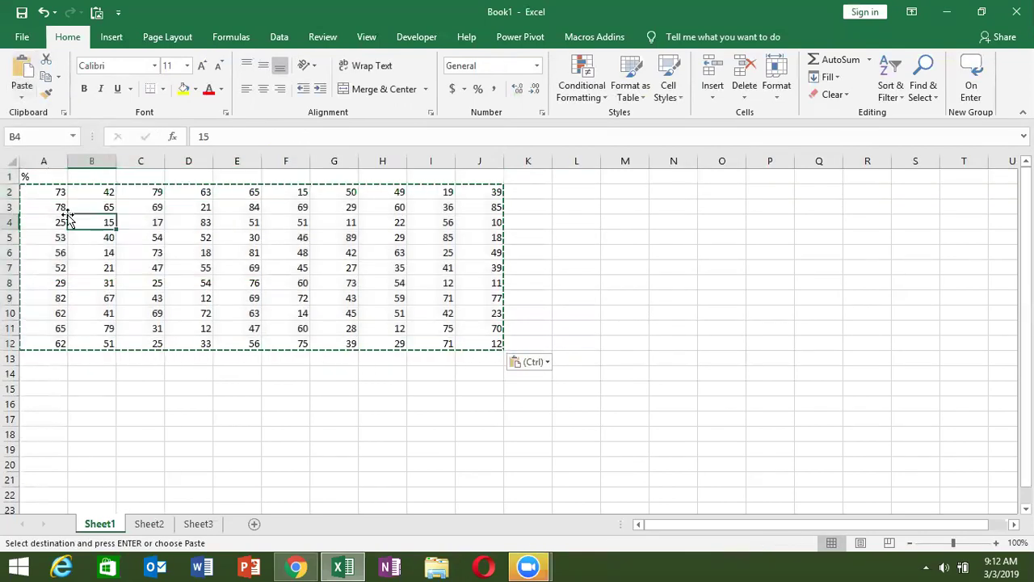
key(Escape)
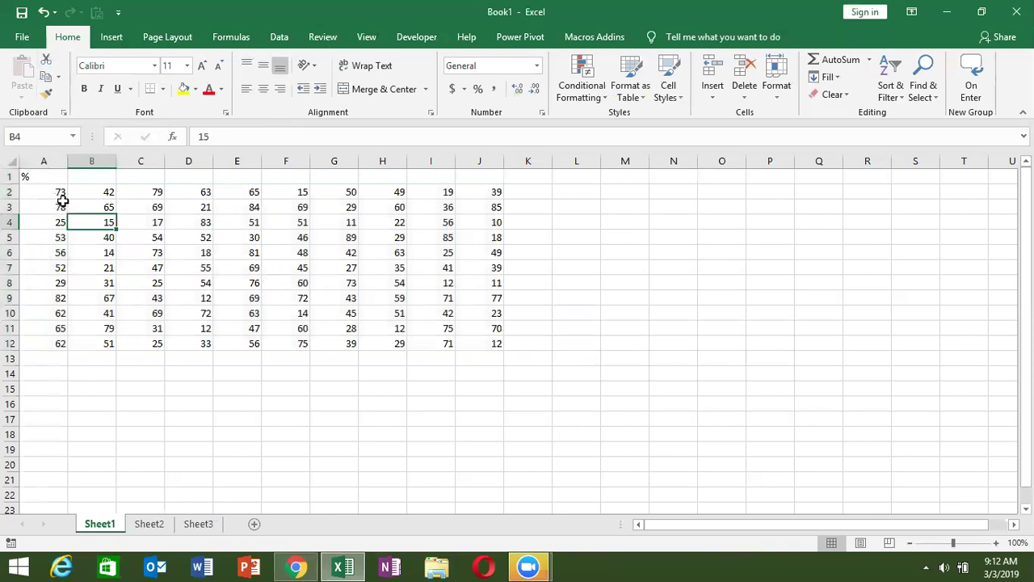
click(57, 203)
key(shift+Right)
click(55, 189)
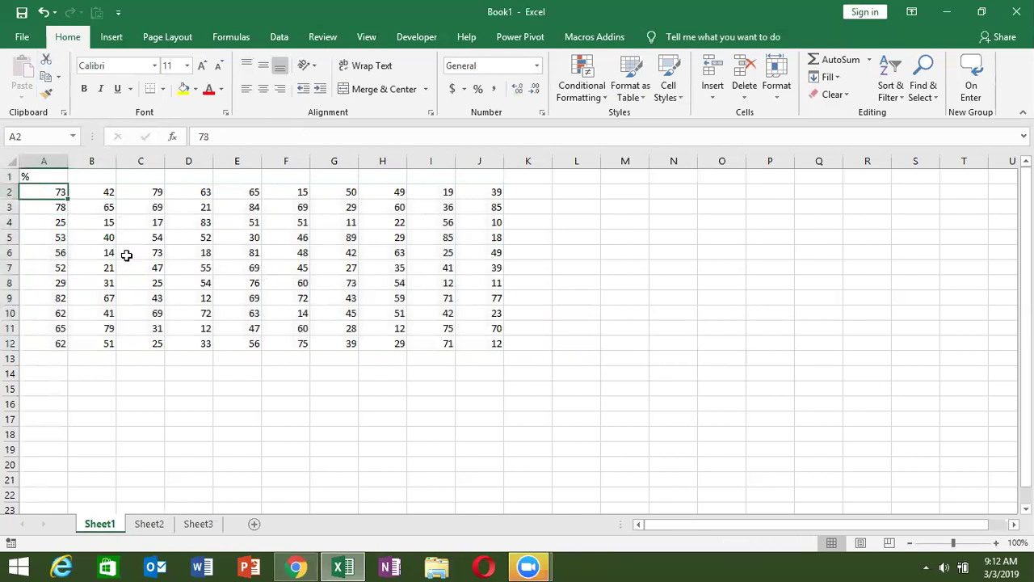
Enter 0.73 in D15 and apply Percent Style so it shows 73%.
click(169, 384)
text(0.73)
key(Return)
click(172, 385)
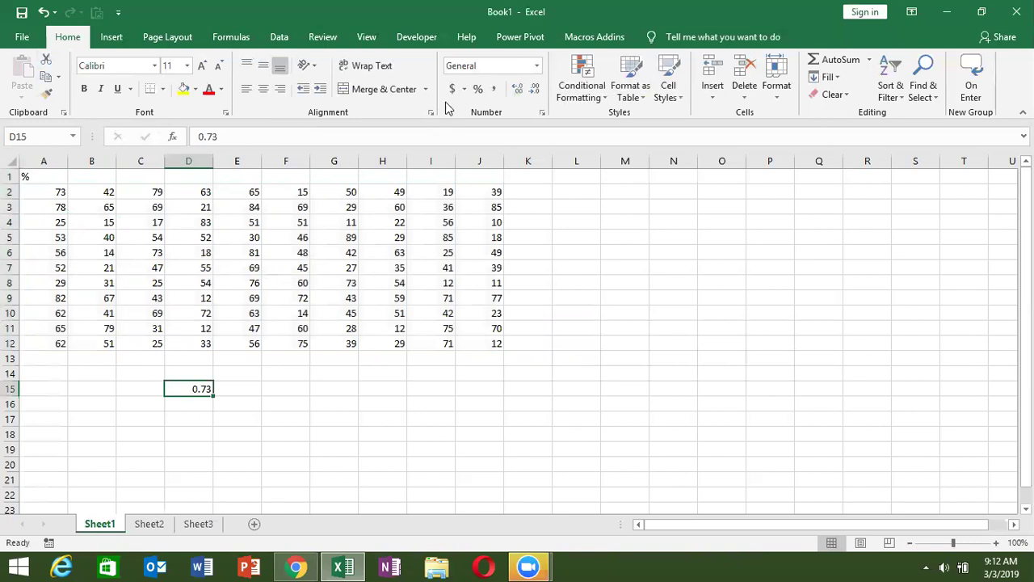
click(476, 89)
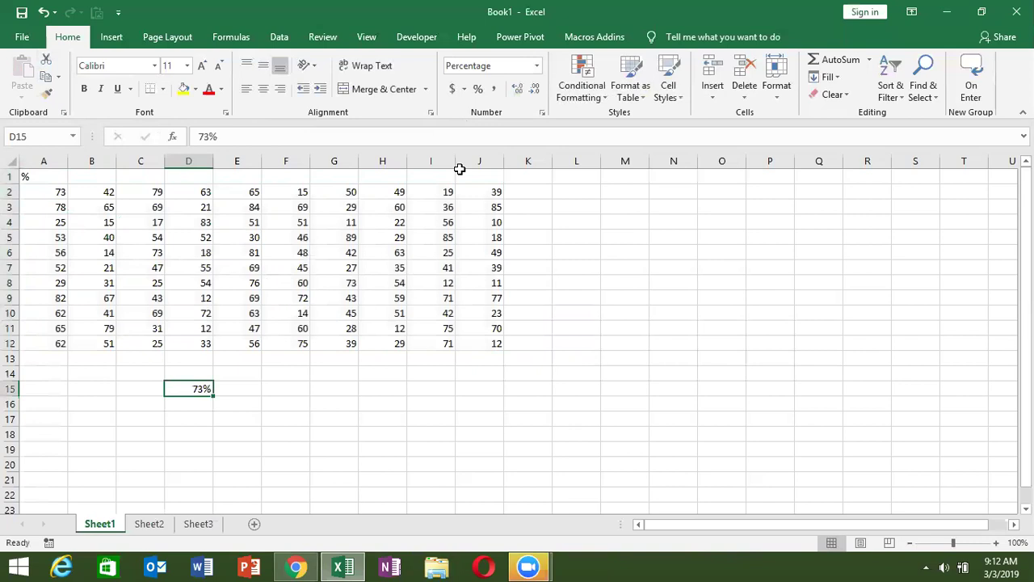
click(65, 191)
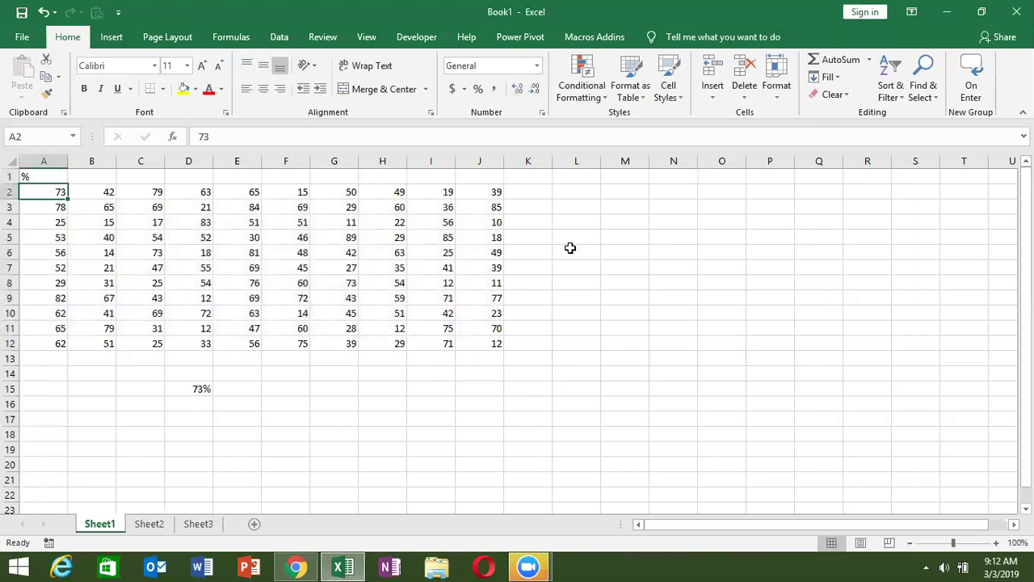
Append % to A2, A3 and A4 (73%, 78%, 25%), then undo back to plain numbers.
click(262, 139)
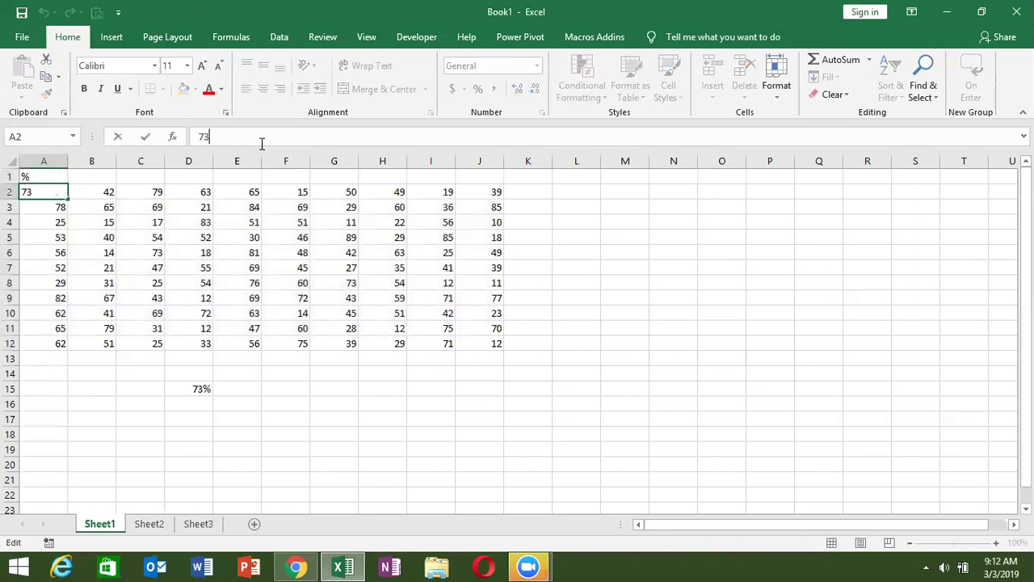
text(%)
key(Return)
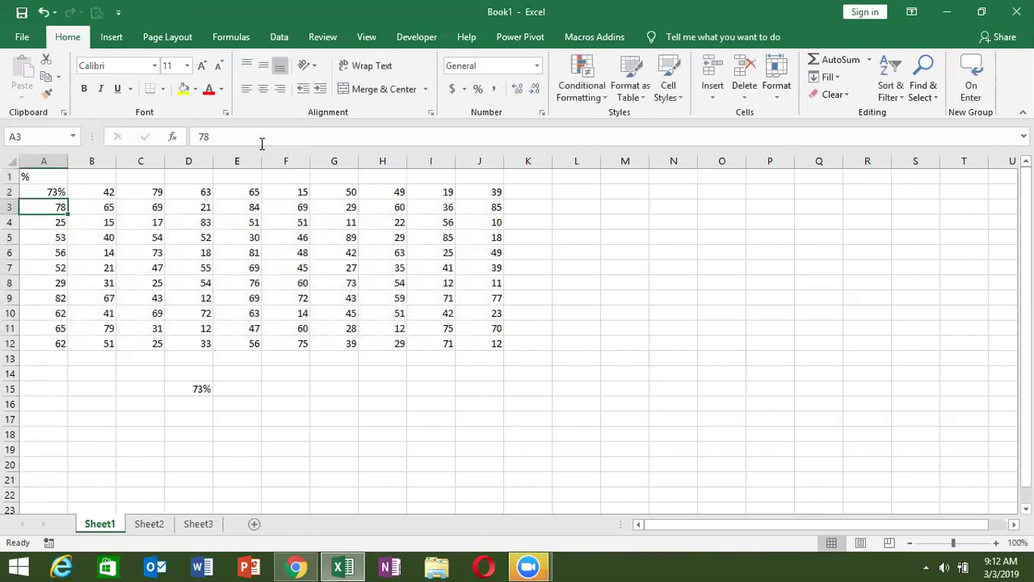
click(262, 139)
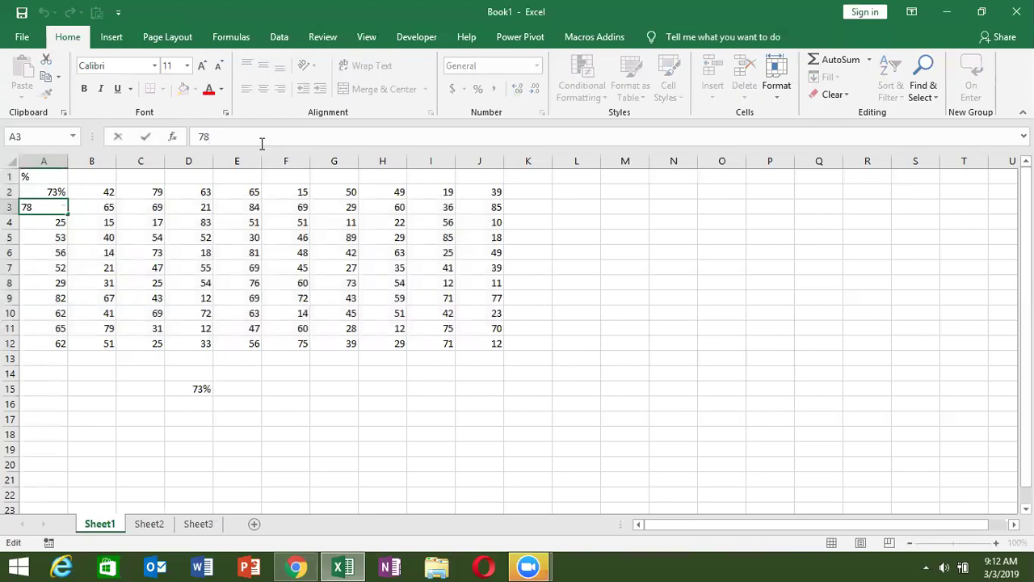
text(%)
key(Return)
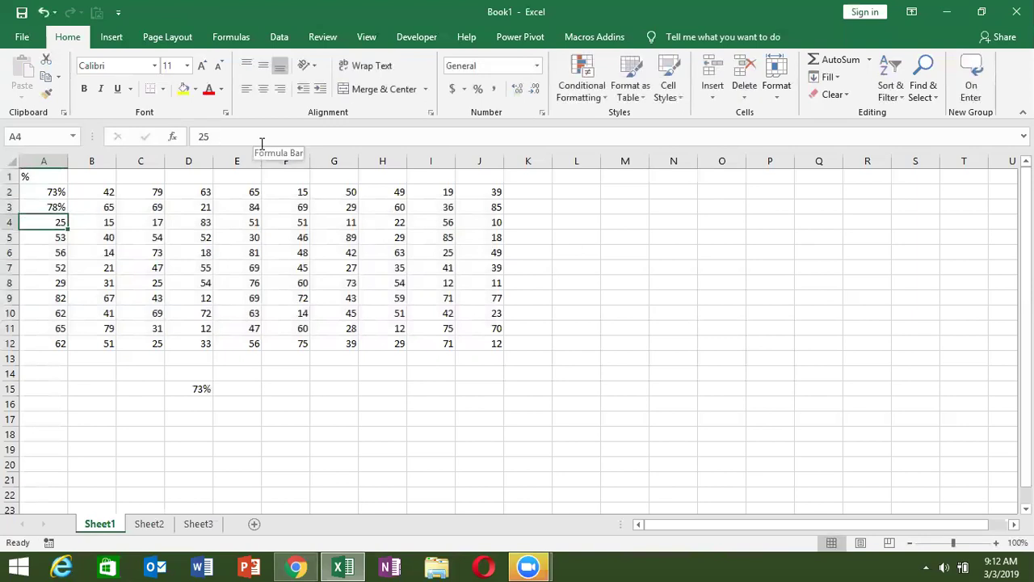
click(261, 139)
text(%)
key(Return)
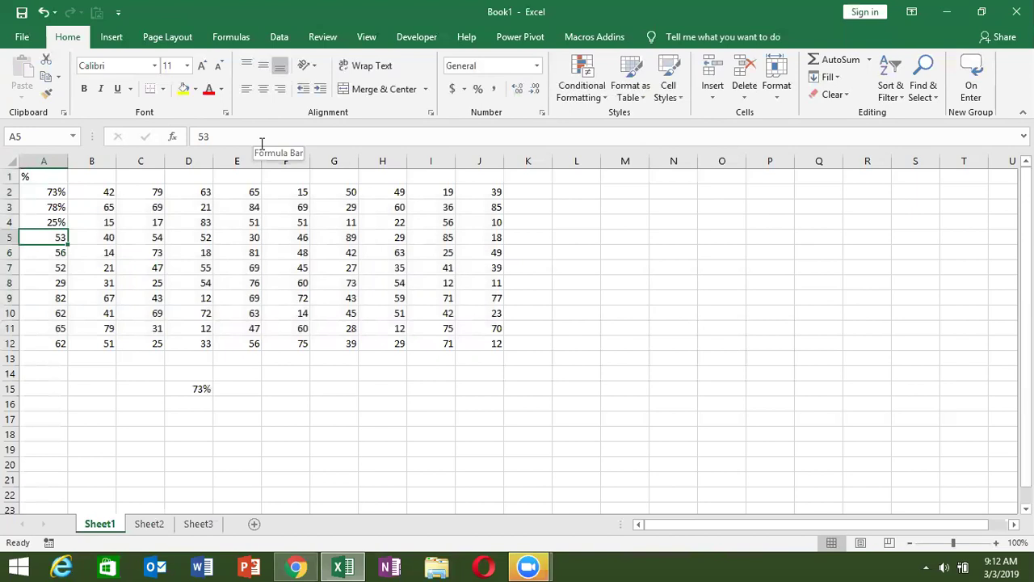
key(ctrl+z)
key(ctrl+z)
key(ctrl+z)
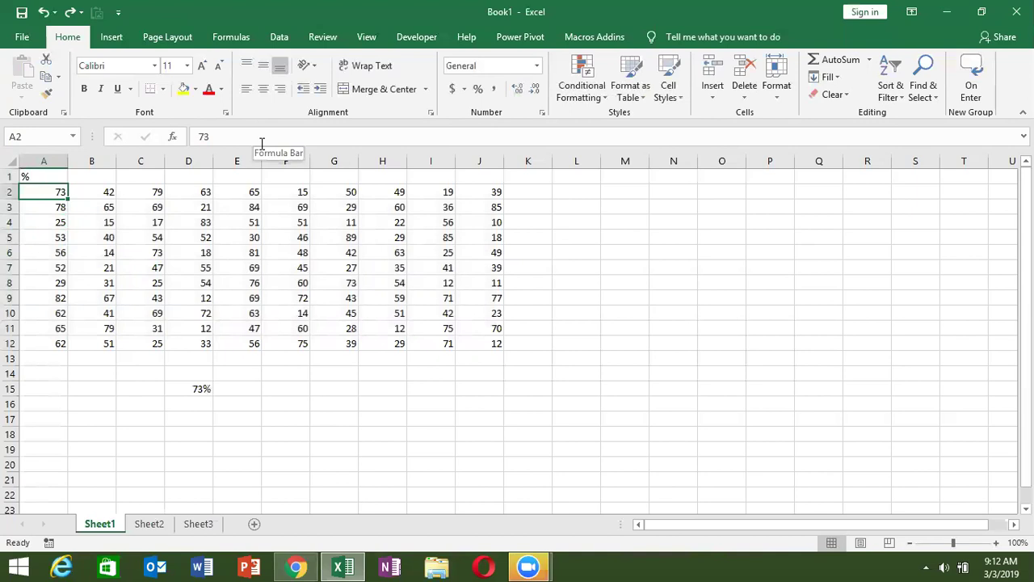
Enter 100 in cell L4 and copy it.
click(593, 223)
text(1)
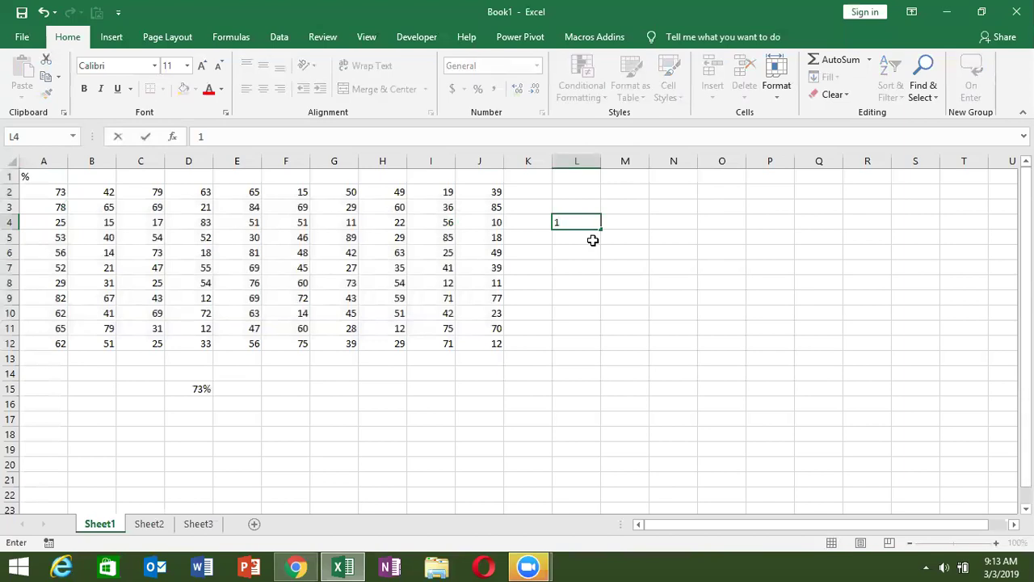
text(00)
key(Tab)
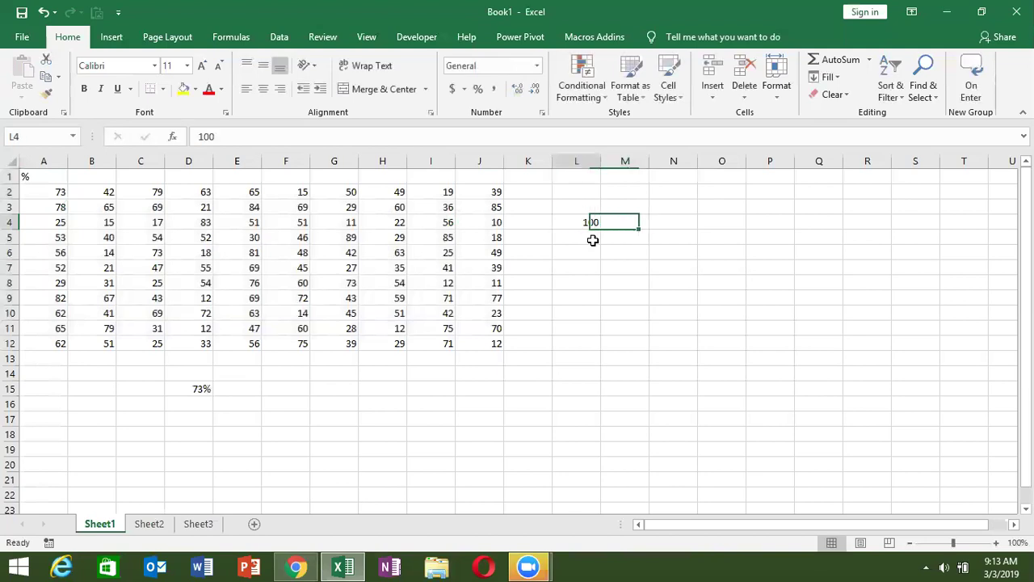
key(ctrl+c)
Select the A2:J12 table and open Smart Lookup from its shortcut menu.
key(Left)
key(Left)
key(Left)
key(Left)
key(Up)
key(Left)
key(Left)
key(Left)
key(Left)
key(Up)
key(ctrl+shift+Right)
key(ctrl+shift+Down)
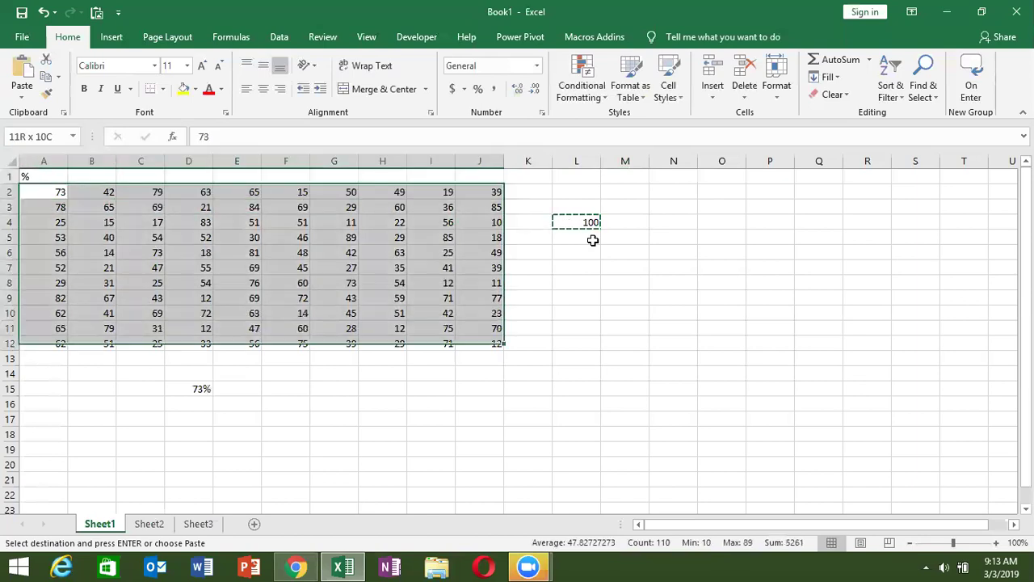
right_click(271, 212)
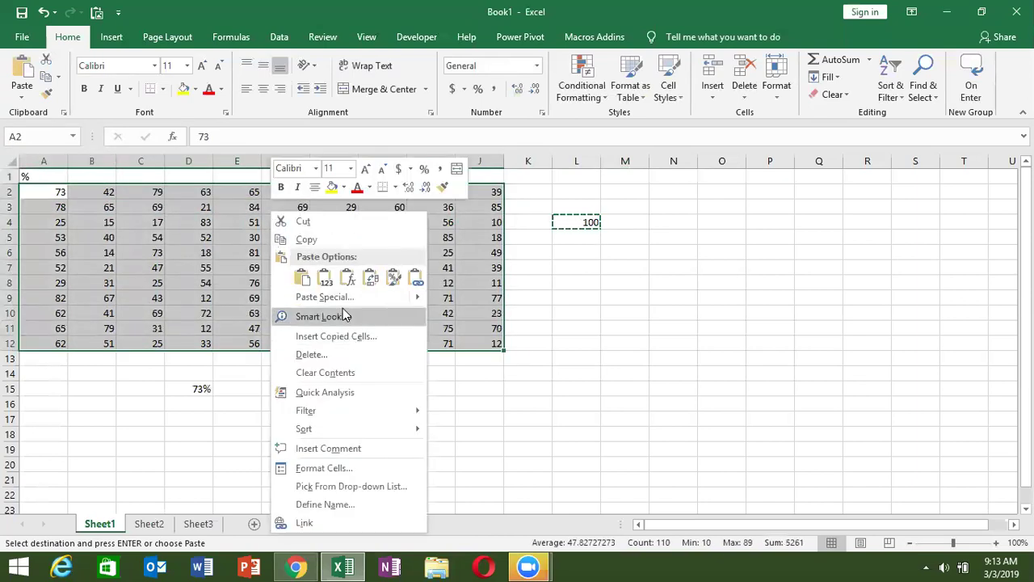
click(344, 316)
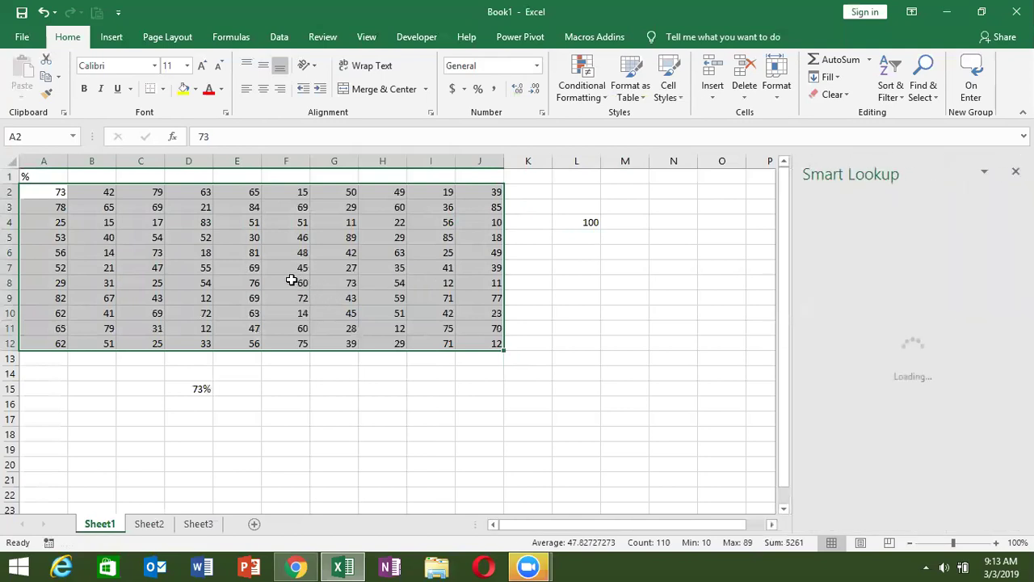
Recopy L4's 100, reselect A2:J12 and bring up the Paste Special choices.
click(590, 221)
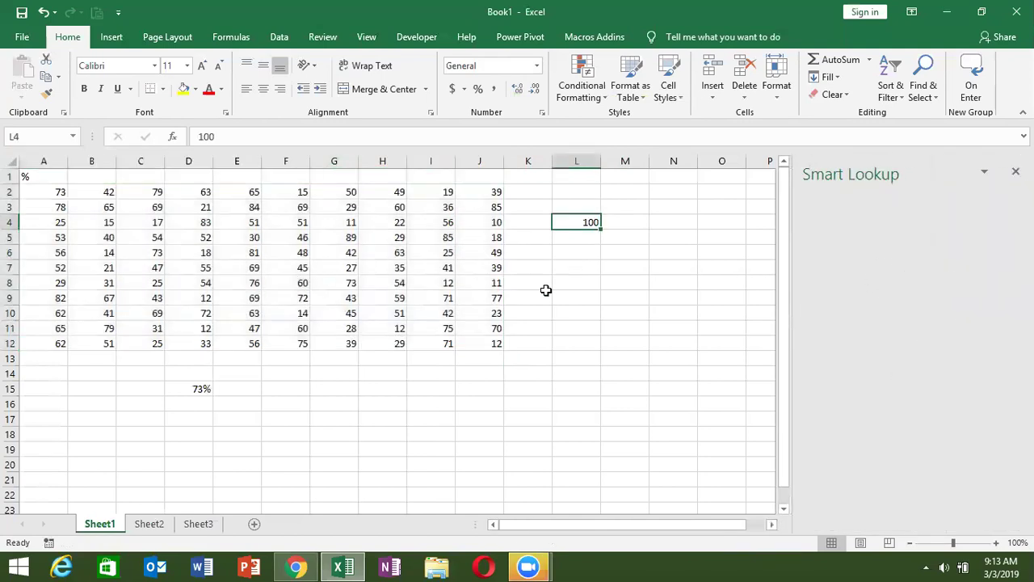
key(ctrl+c)
click(58, 191)
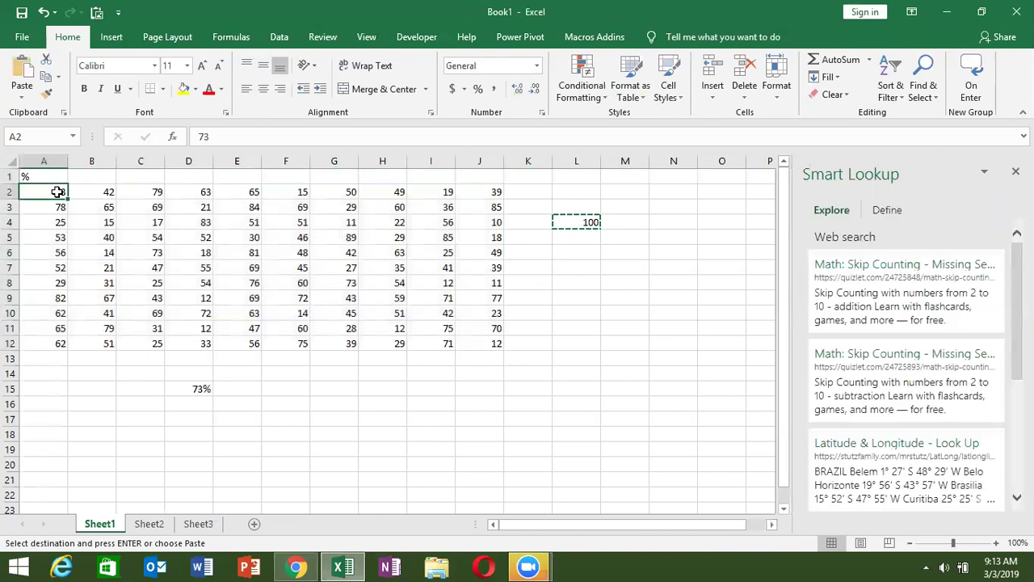
key(ctrl+shift+Right)
key(ctrl+shift+Down)
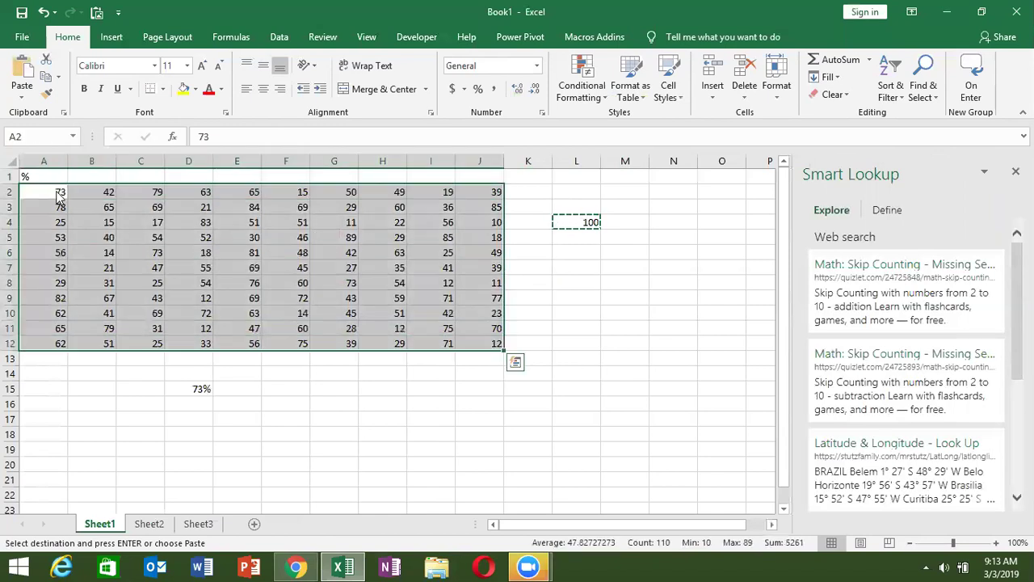
right_click(58, 194)
key(s)
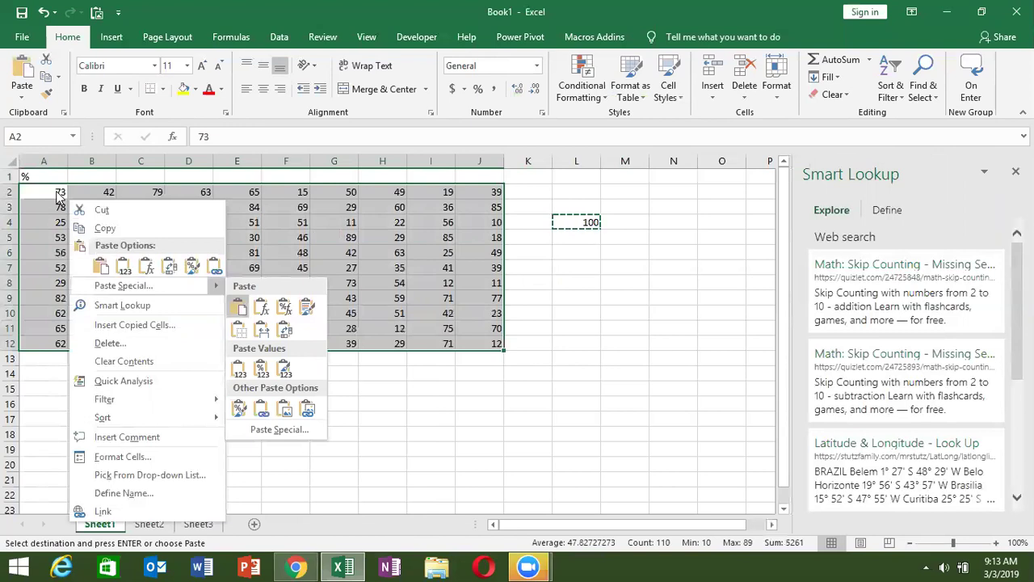
Paste Special Divide A2:J12 by the copied 100, then apply Percent Style to the results.
click(256, 433)
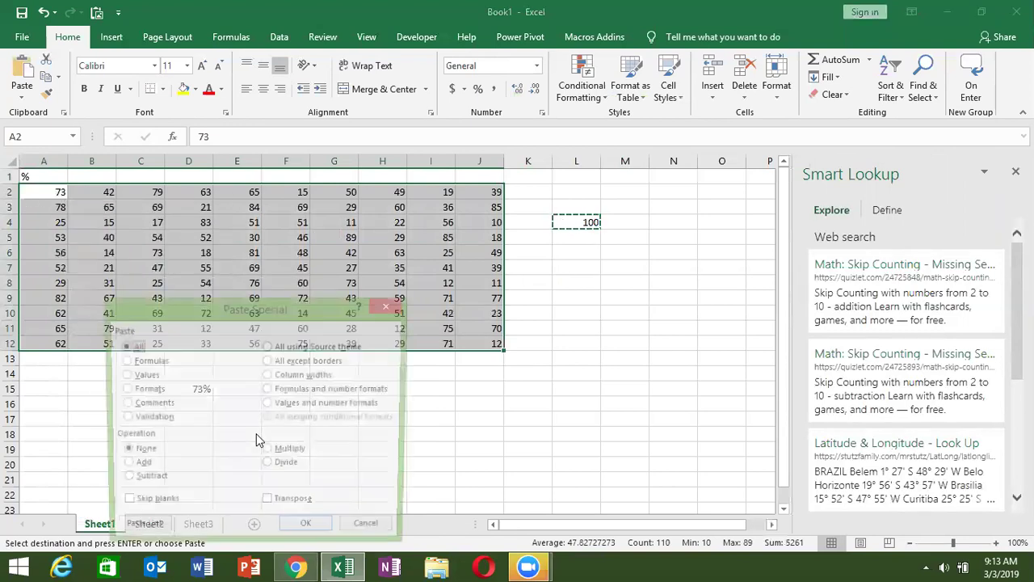
click(266, 466)
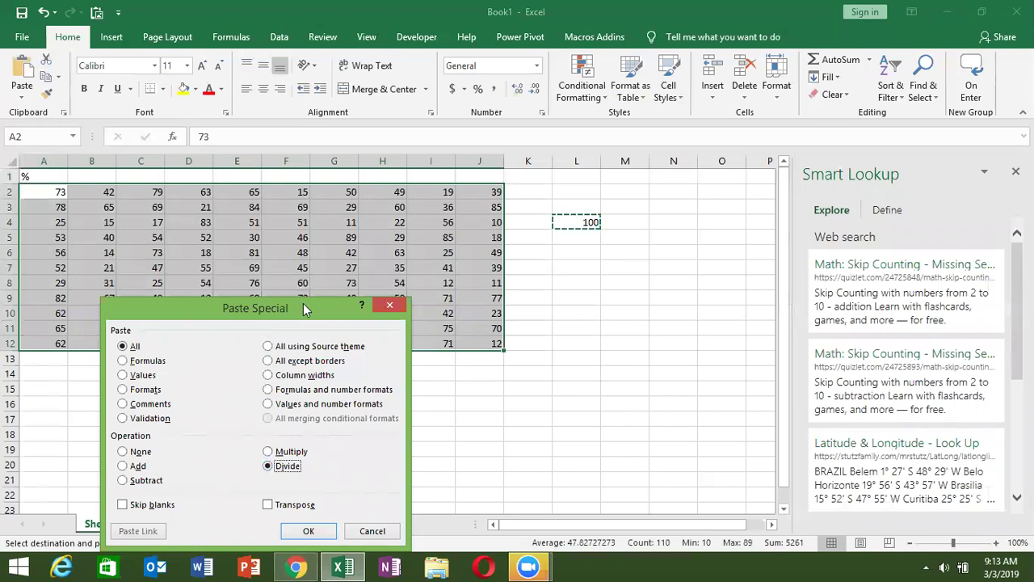
drag(303, 303, 736, 149)
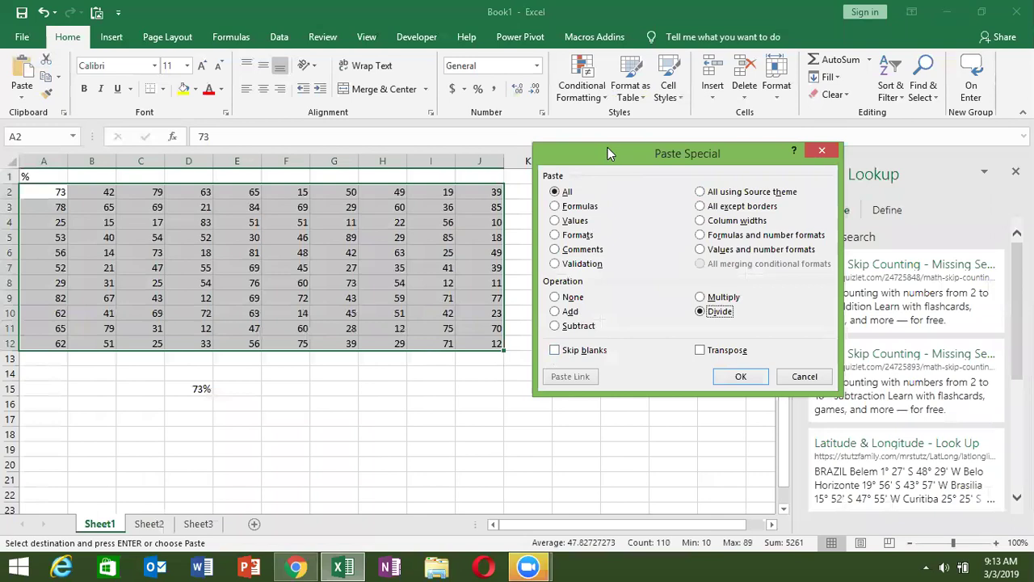
drag(608, 147, 610, 246)
click(753, 473)
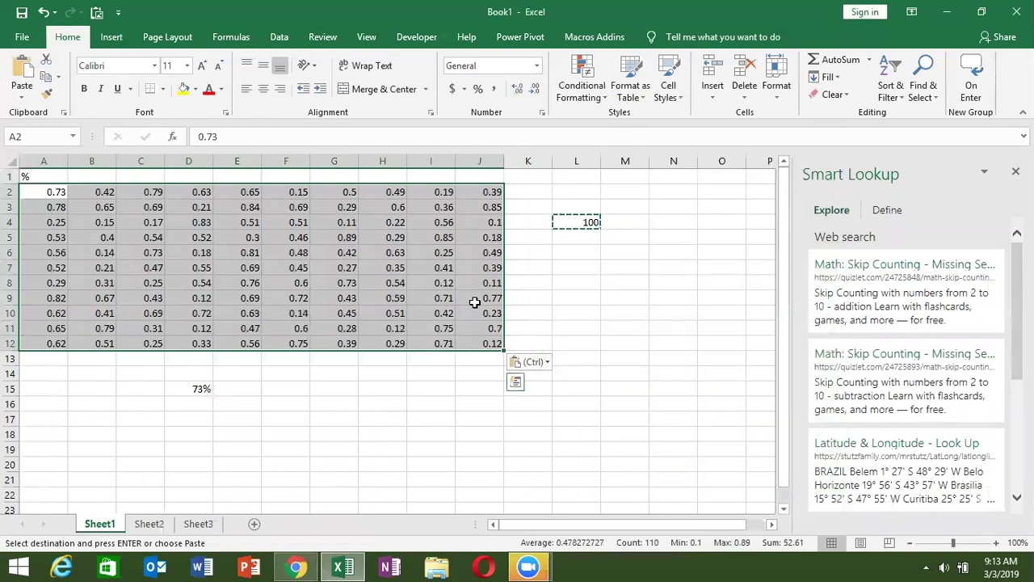
click(477, 89)
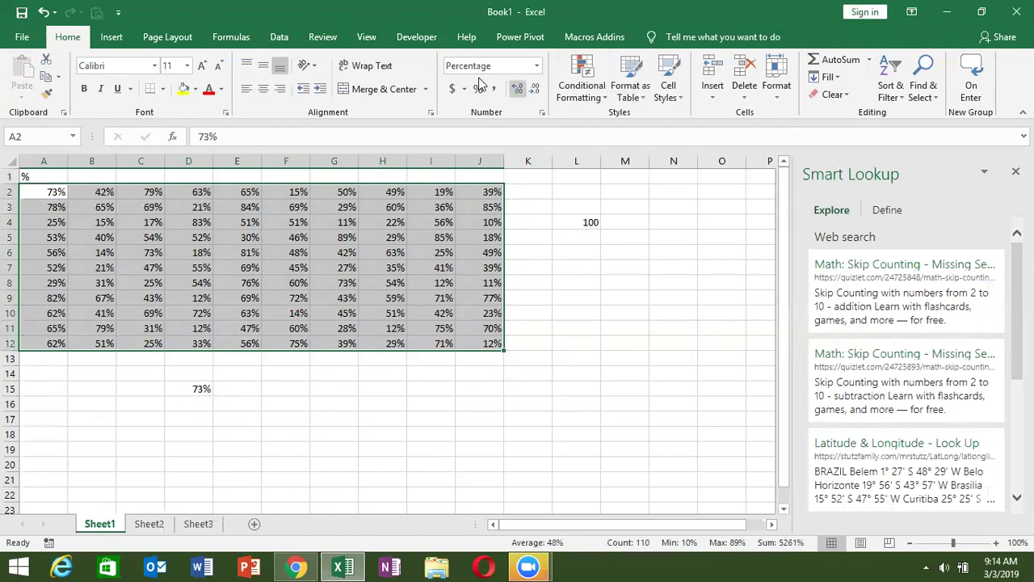
Switch to the Formulas tab on the ribbon.
click(231, 37)
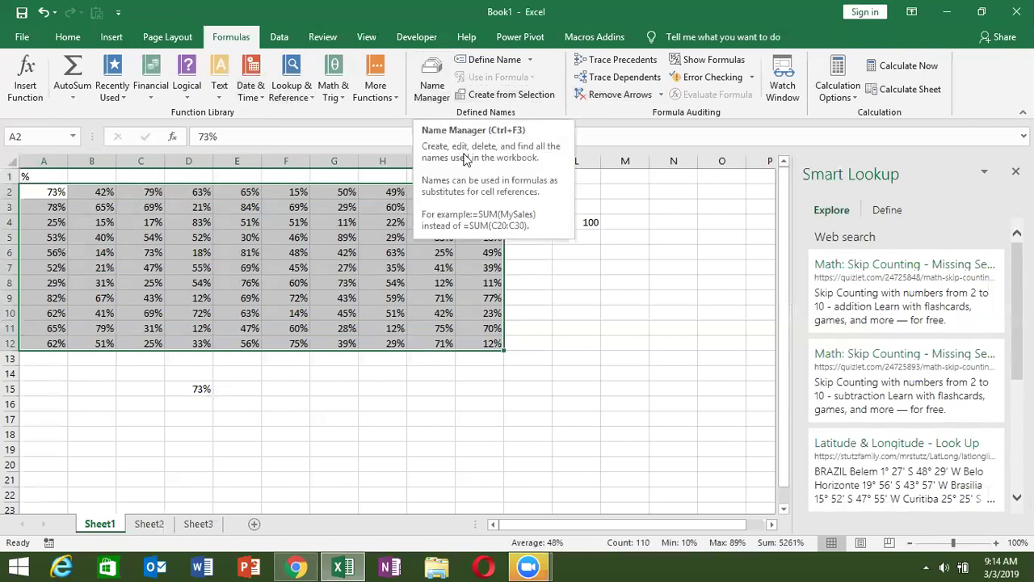
Delete all contents of rows 1–15 and close the Smart Lookup pane.
click(411, 252)
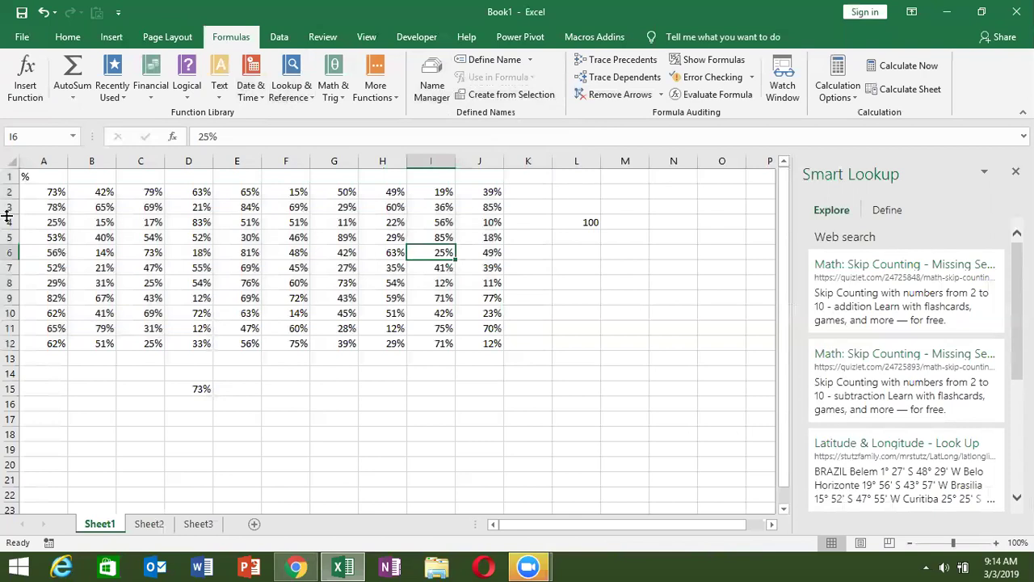
click(11, 176)
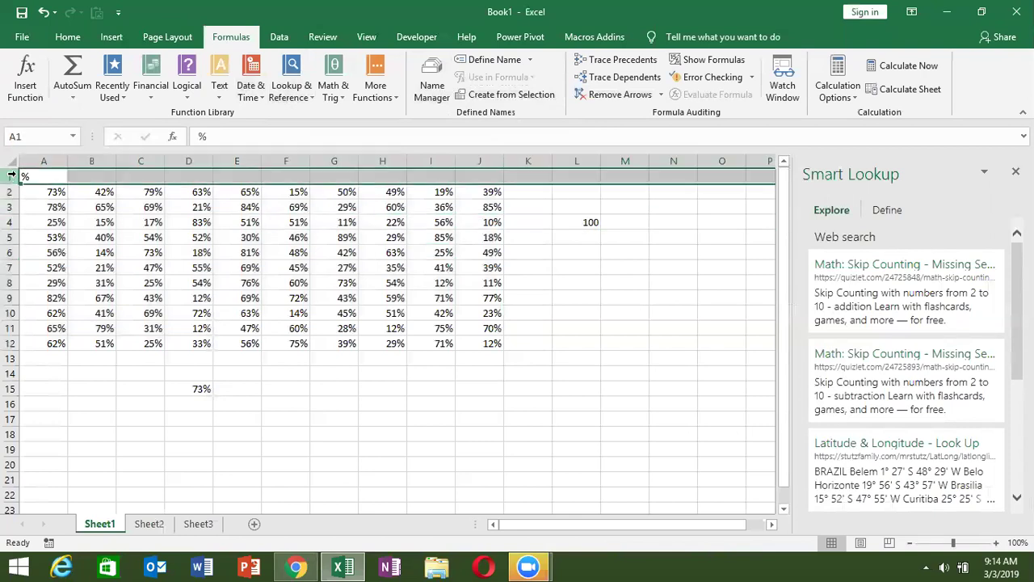
drag(12, 177, 10, 392)
key(Delete)
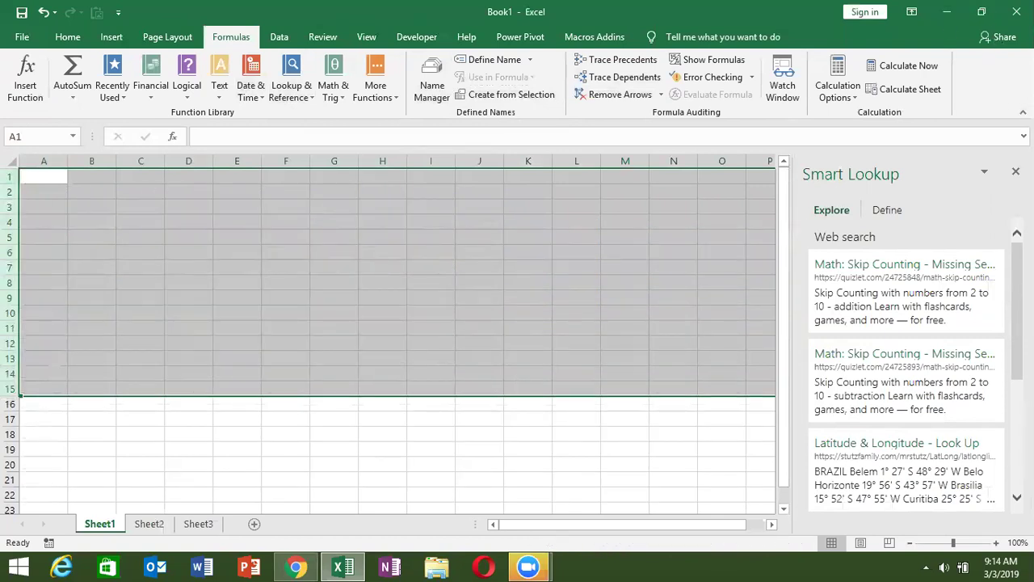
click(1015, 171)
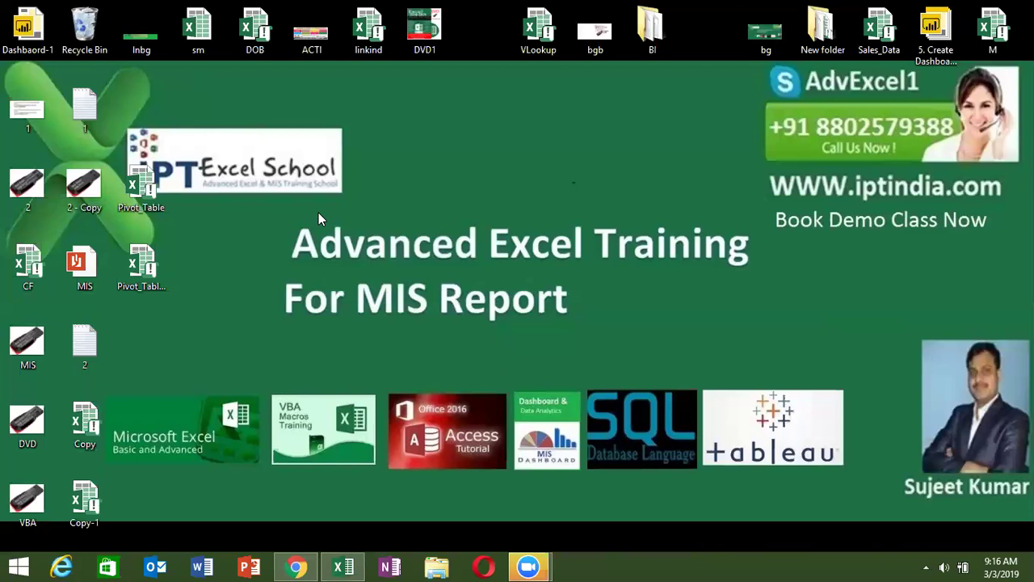
Right-click the desktop to bring up its shortcut menu.
right_click(285, 299)
Bring Chrome to the front, load iptindia.com from the address bar, and browse its home page.
click(297, 558)
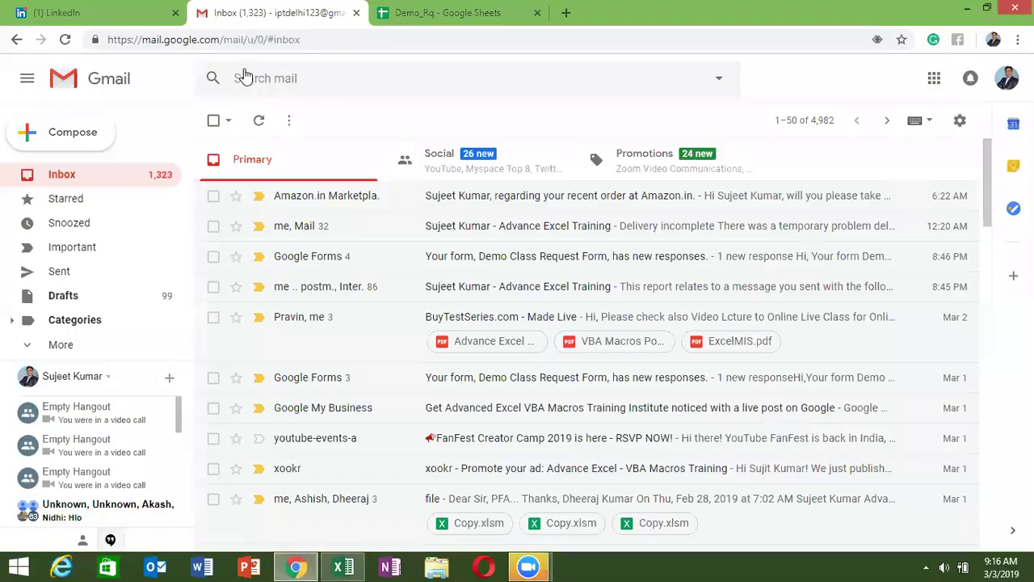
click(468, 24)
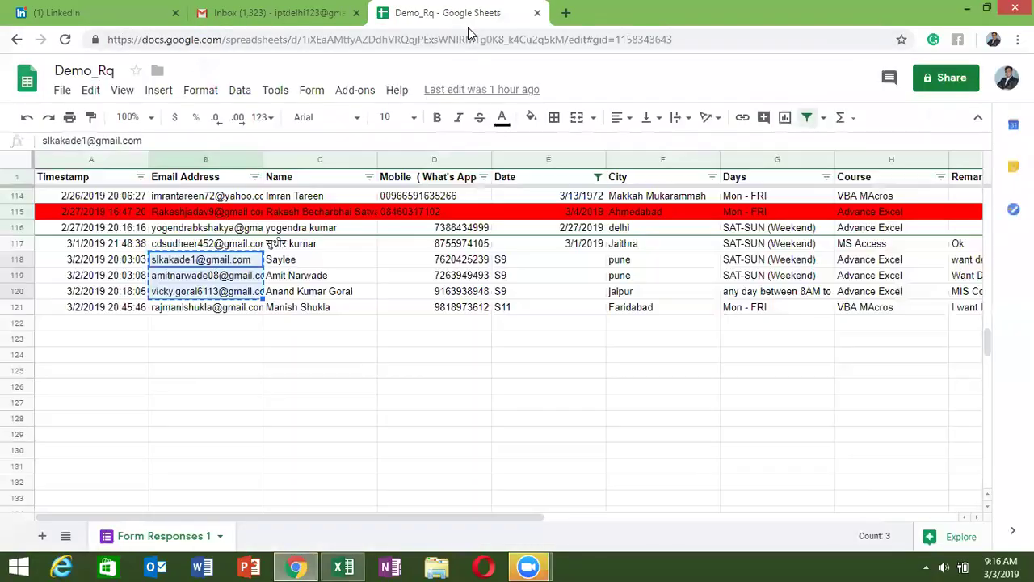
click(468, 37)
text(ip)
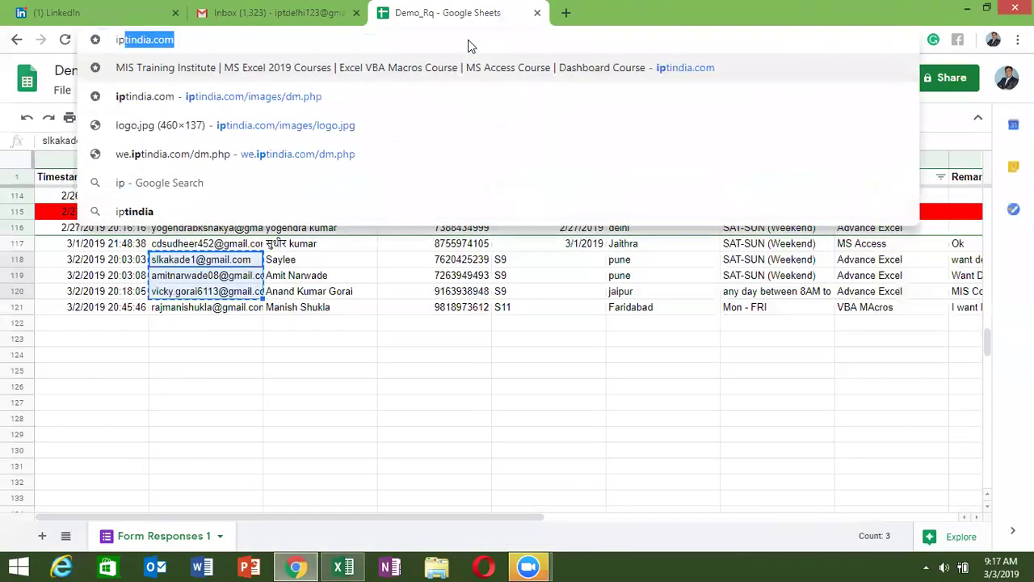
key(Return)
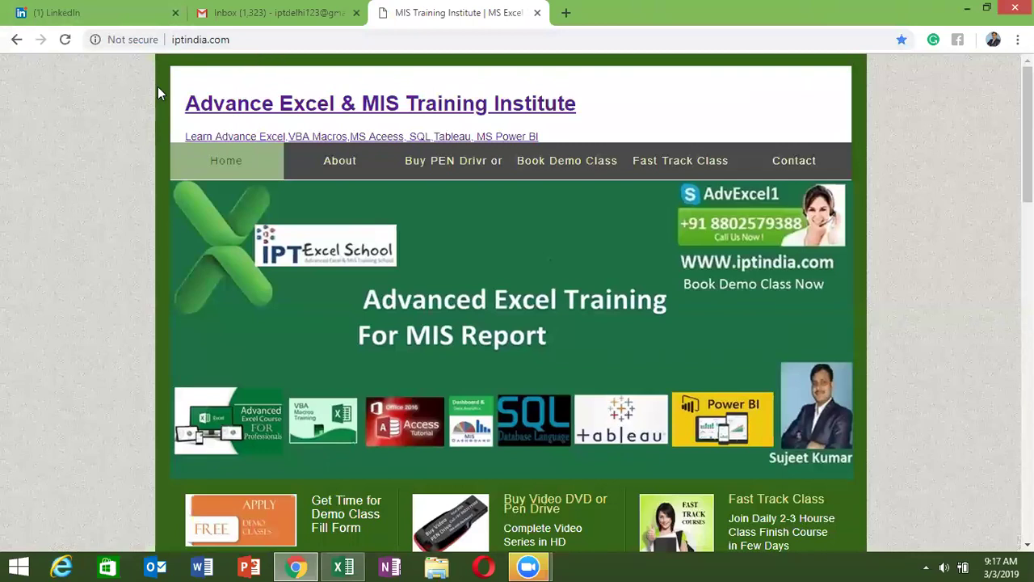
scroll(130, 232, down, 2)
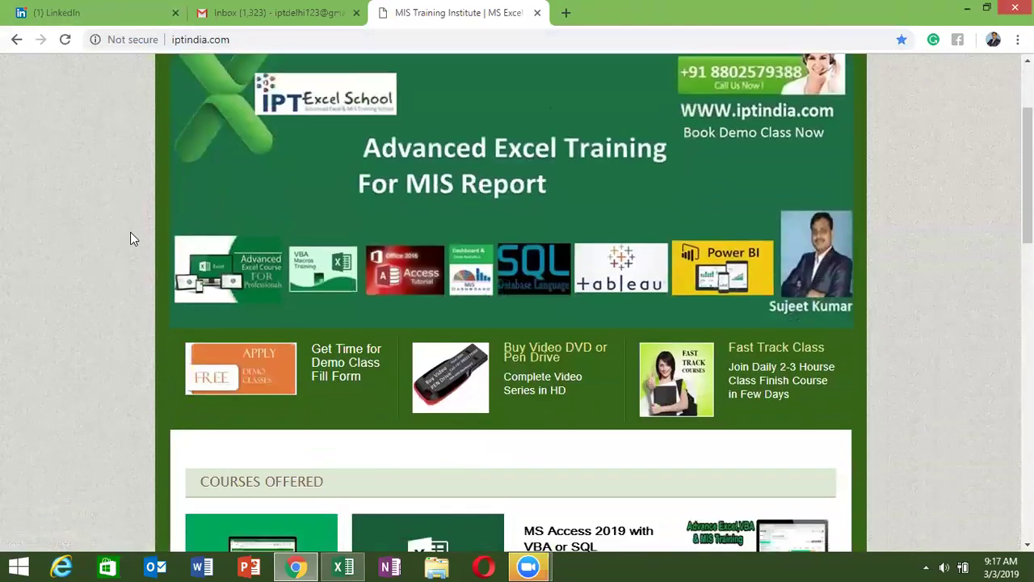
scroll(138, 235, up, 2)
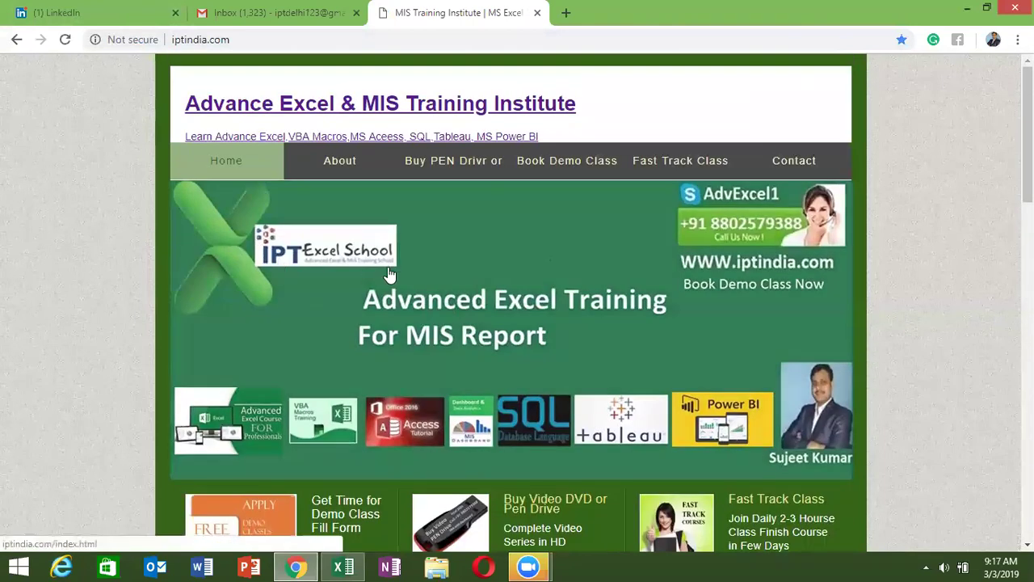
scroll(384, 278, down, 3)
scroll(383, 279, down, 3)
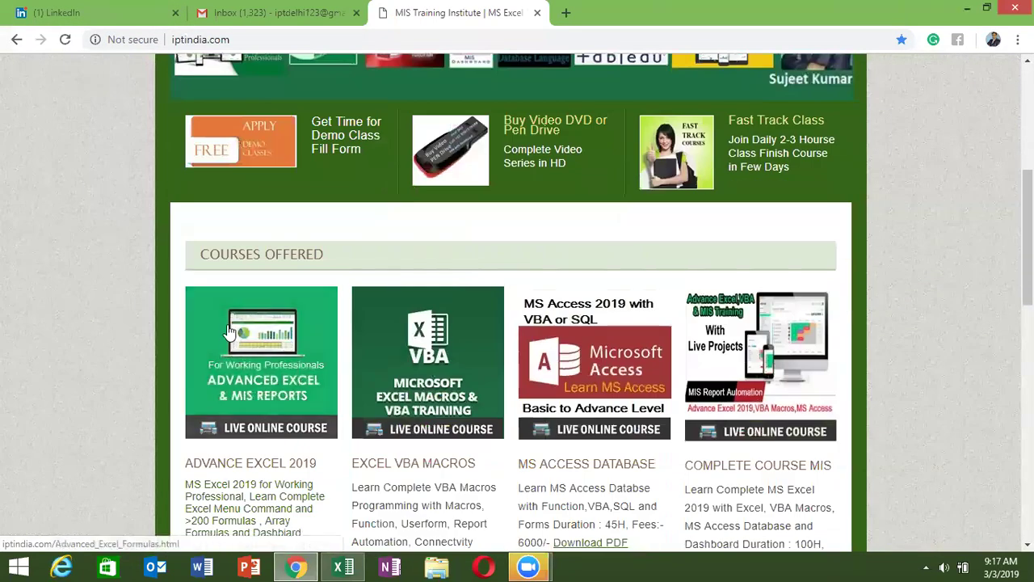
scroll(329, 265, down, 1)
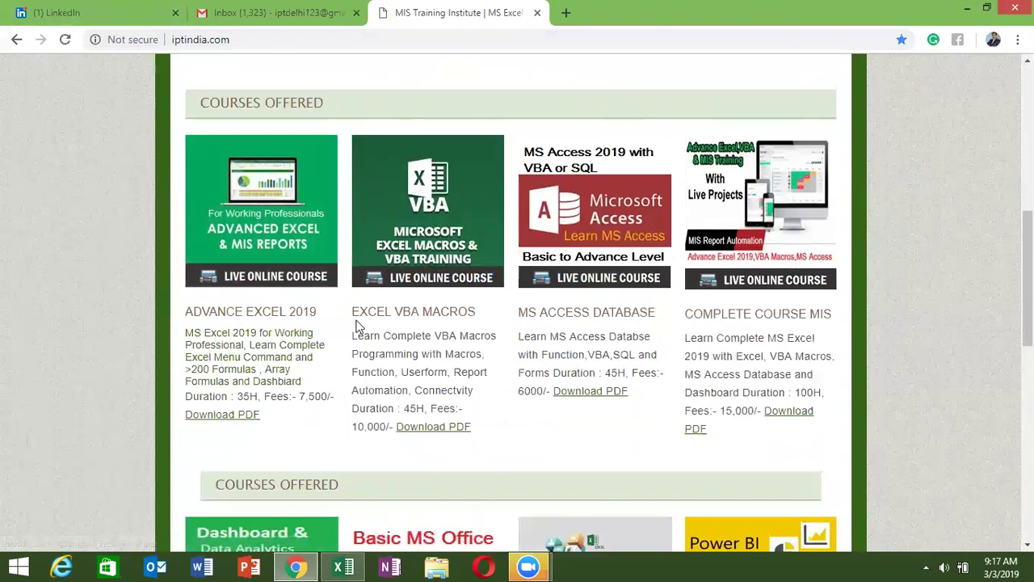
scroll(318, 326, up, 3)
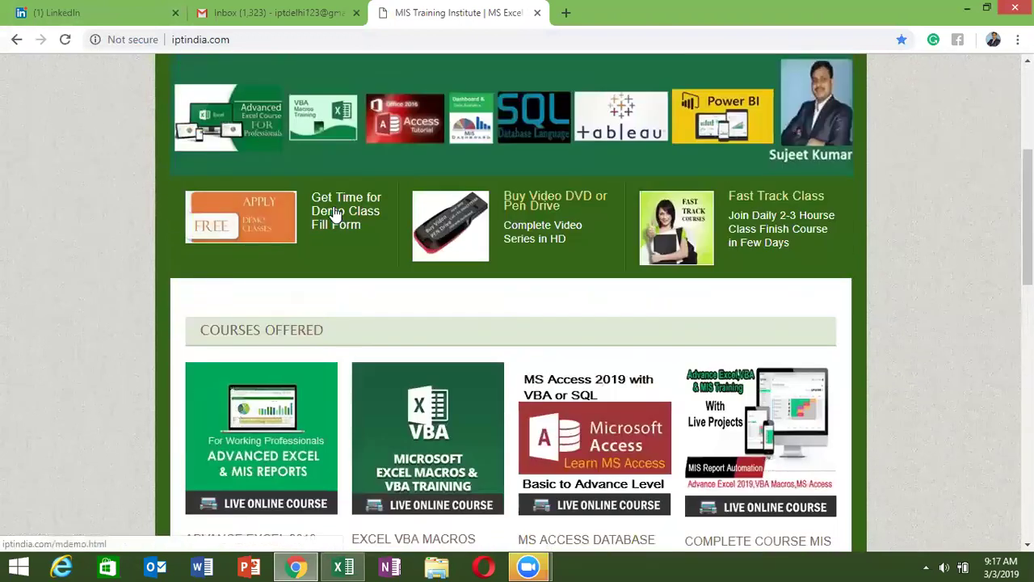
scroll(452, 257, up, 1)
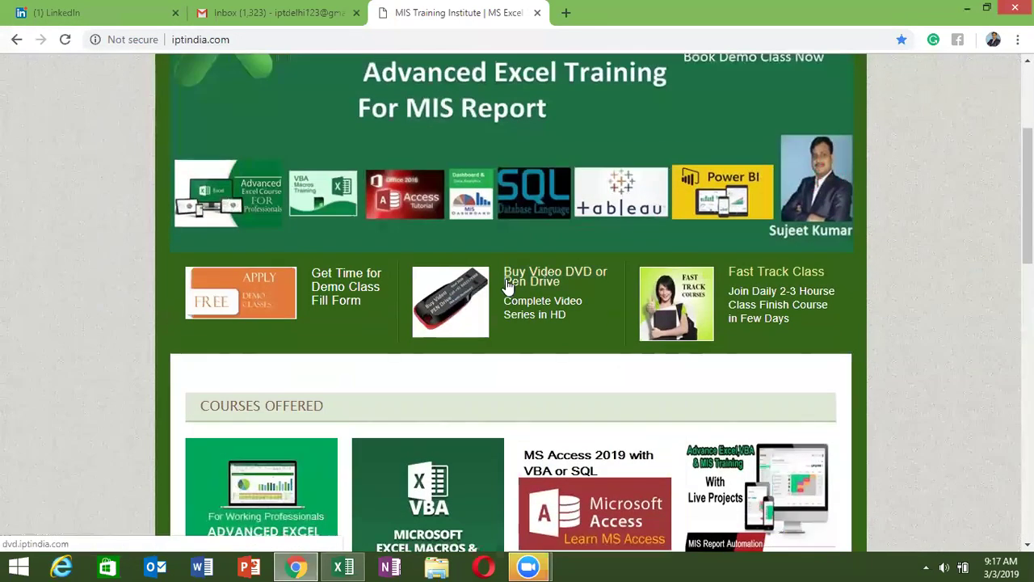
View the Buy Video DVD offer in a new tab, then close that tab.
right_click(521, 287)
click(533, 291)
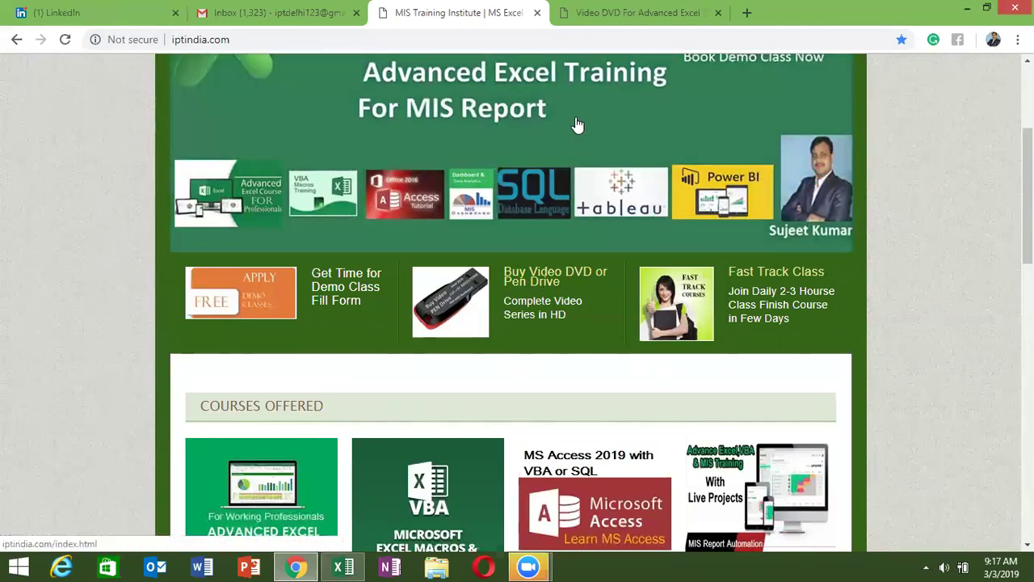
click(602, 13)
scroll(291, 356, down, 3)
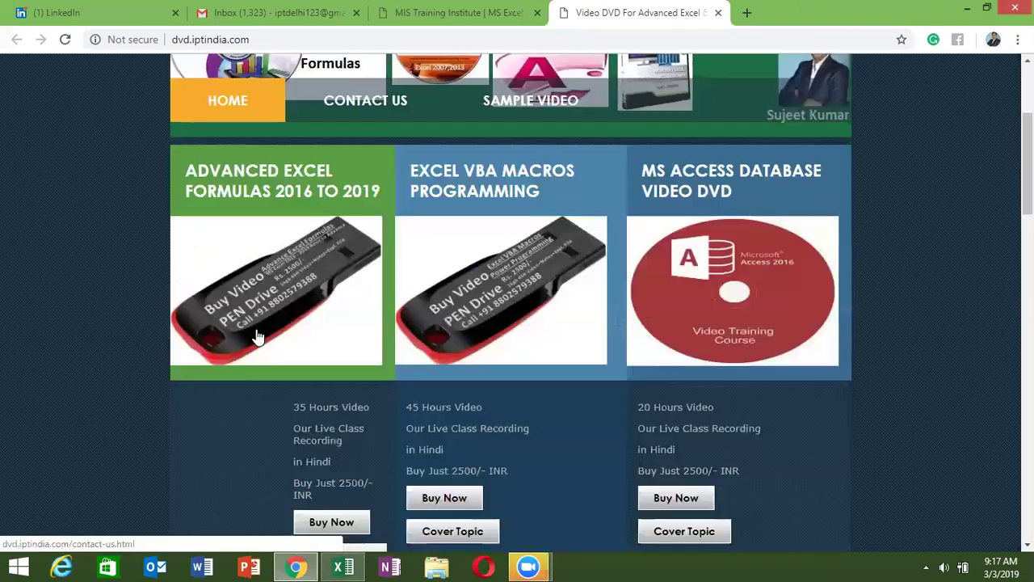
scroll(478, 353, down, 1)
scroll(478, 353, down, 3)
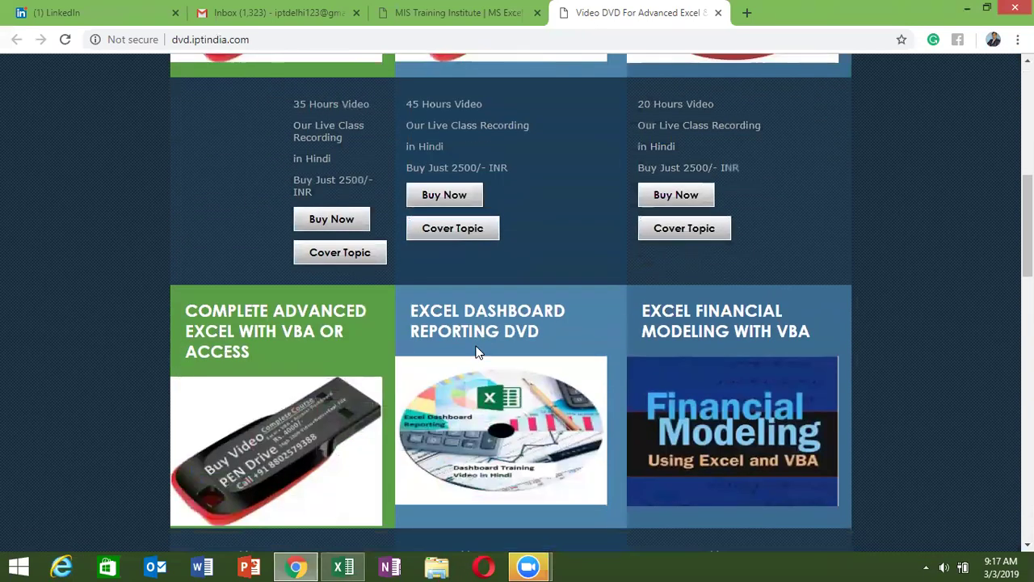
scroll(479, 353, up, 4)
scroll(478, 353, up, 2)
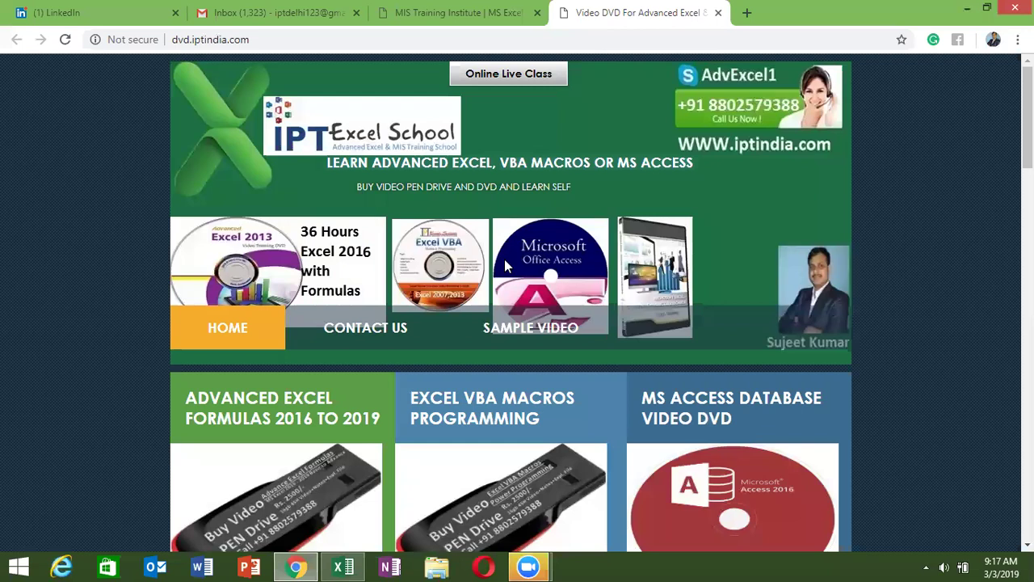
click(718, 14)
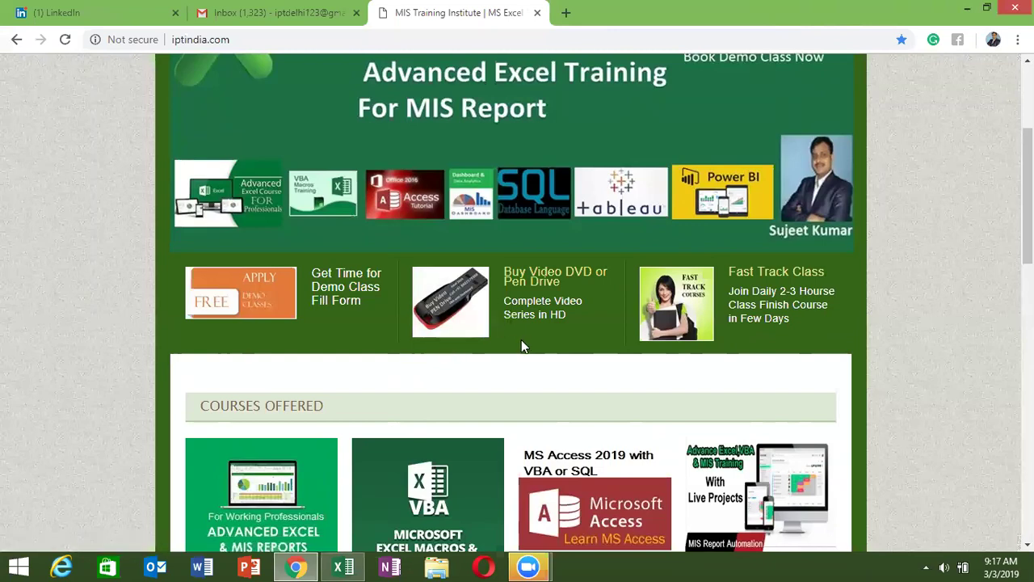
Scroll the iptindia.com home page to the Courses Offered section.
scroll(521, 339, down, 4)
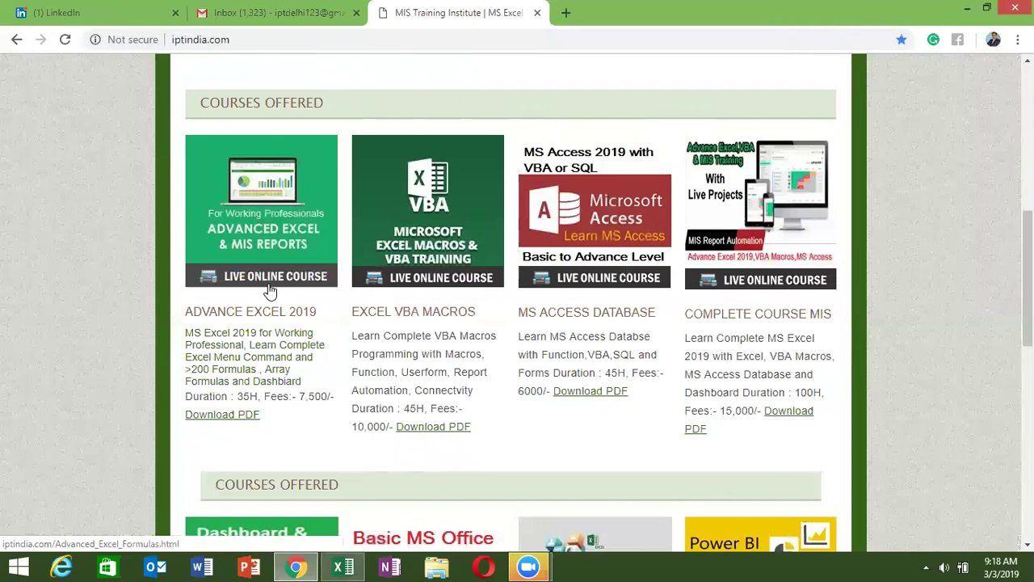
scroll(271, 290, up, 3)
scroll(288, 233, up, 1)
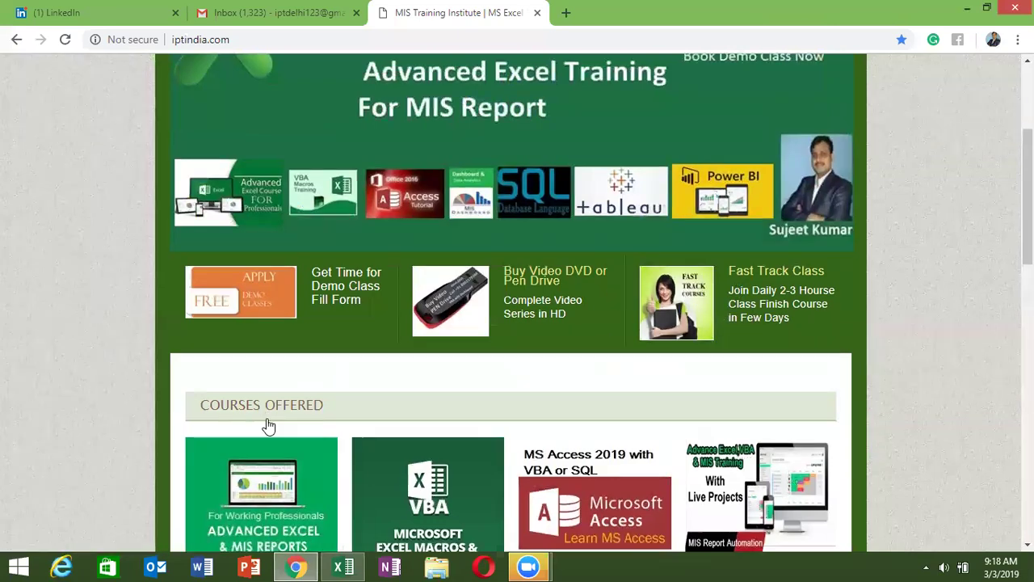
scroll(267, 424, down, 3)
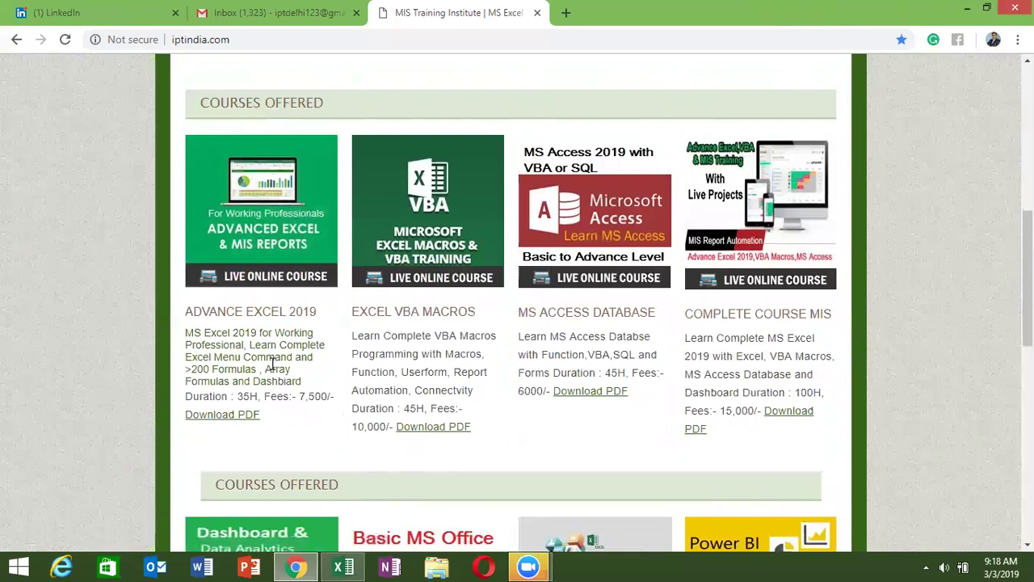
Open the Advanced Excel & MIS Reports course page and scroll through its outline.
click(285, 236)
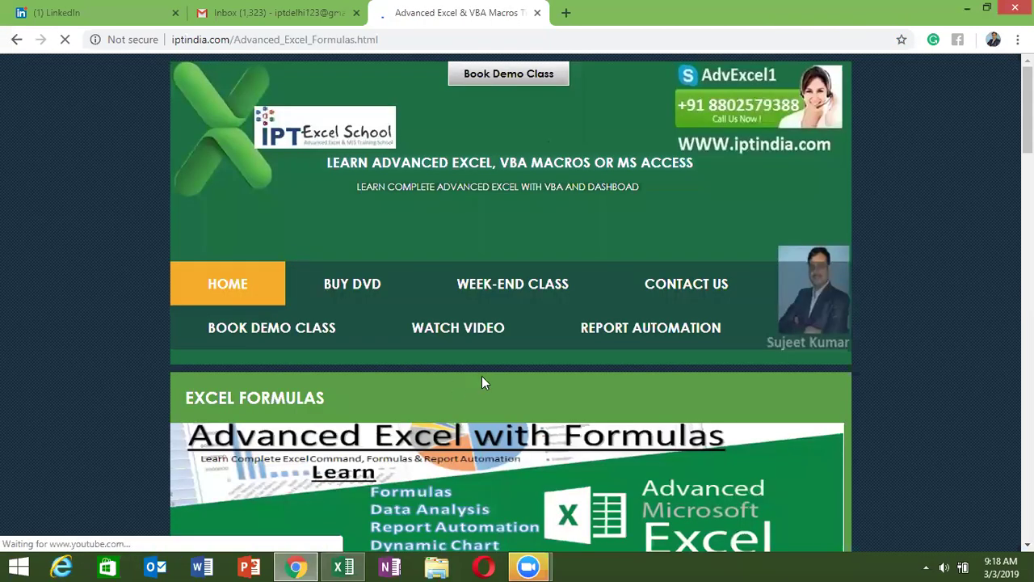
scroll(481, 380, down, 10)
scroll(480, 378, down, 2)
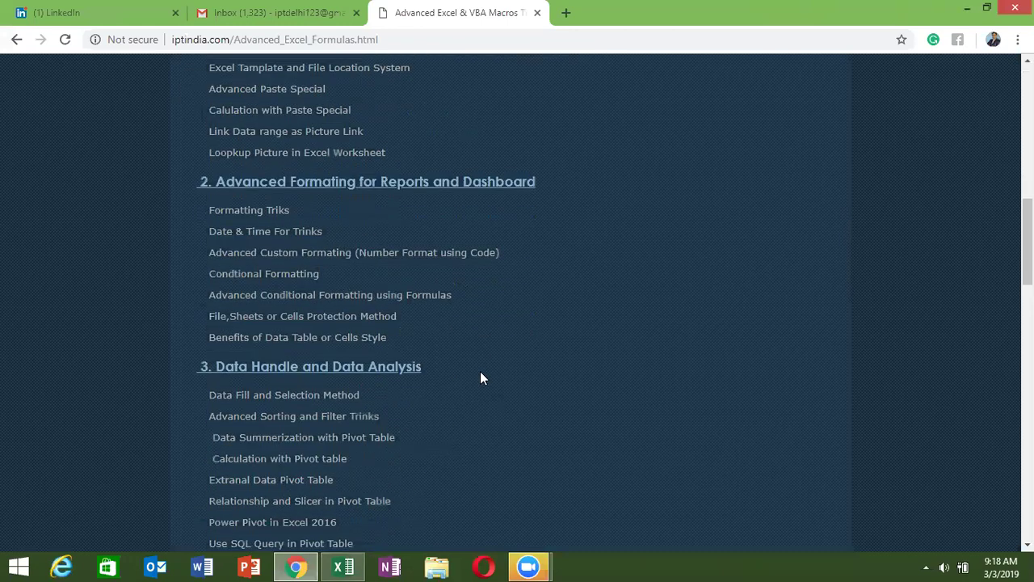
scroll(480, 378, down, 2)
scroll(480, 378, down, 2)
scroll(480, 378, down, 2)
scroll(480, 378, down, 3)
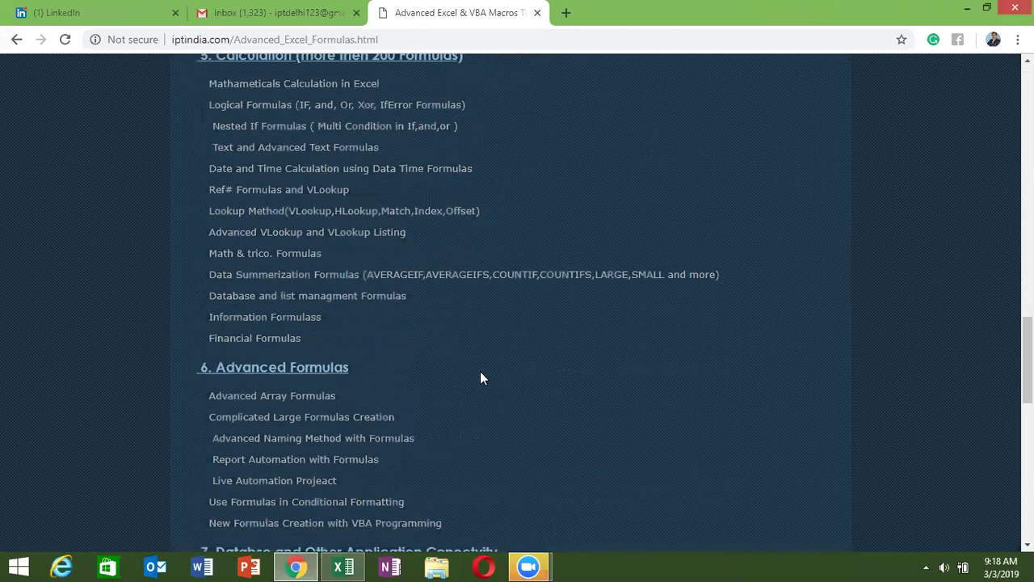
scroll(479, 377, down, 3)
scroll(479, 377, down, 3)
scroll(479, 377, down, 1)
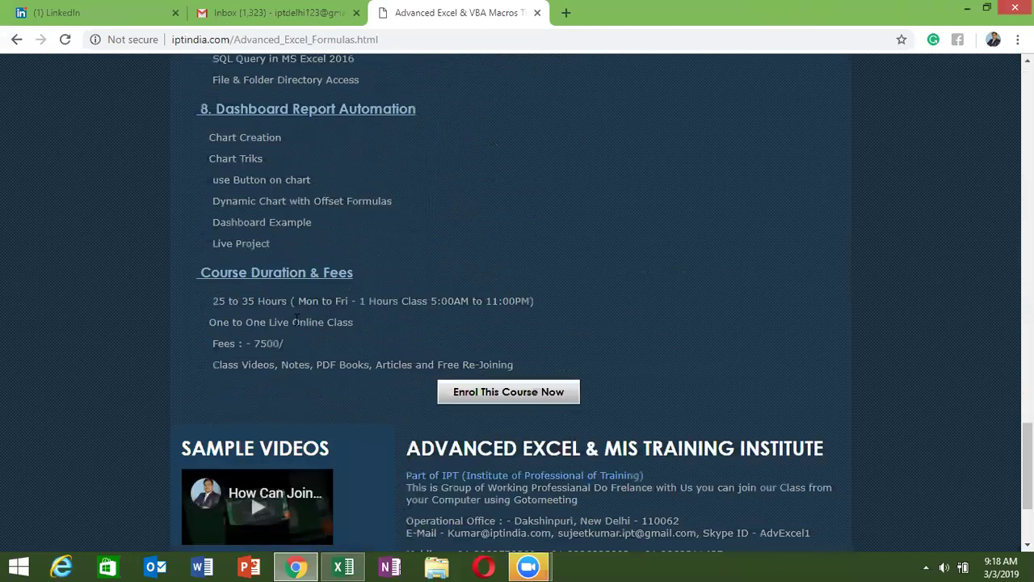
Highlight the 35 hours, the 7500 fee and 'Free Re-Joining', then scroll back up.
double_click(247, 301)
double_click(269, 343)
click(259, 364)
drag(455, 365, 525, 371)
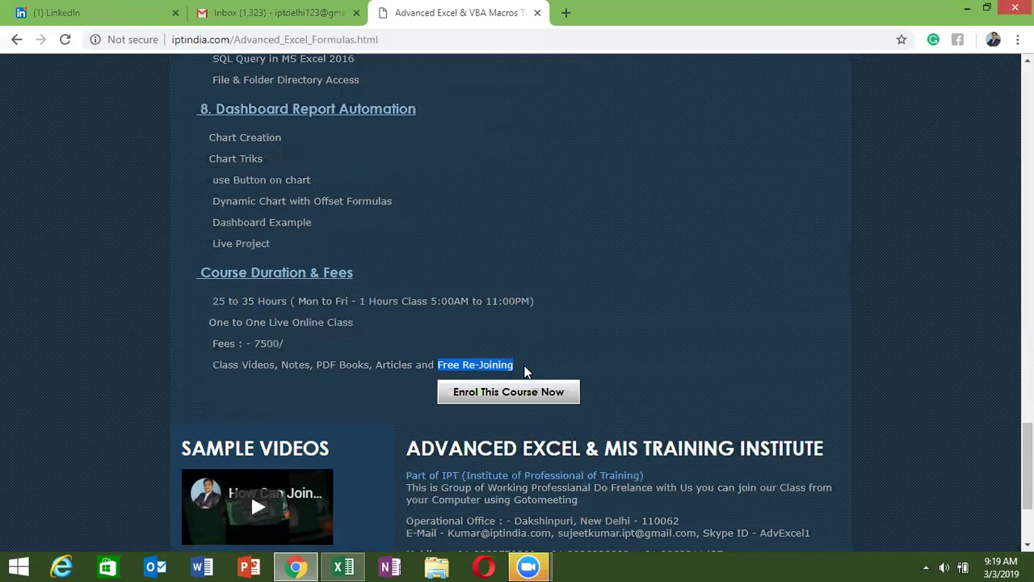
scroll(519, 370, up, 5)
scroll(519, 370, up, 3)
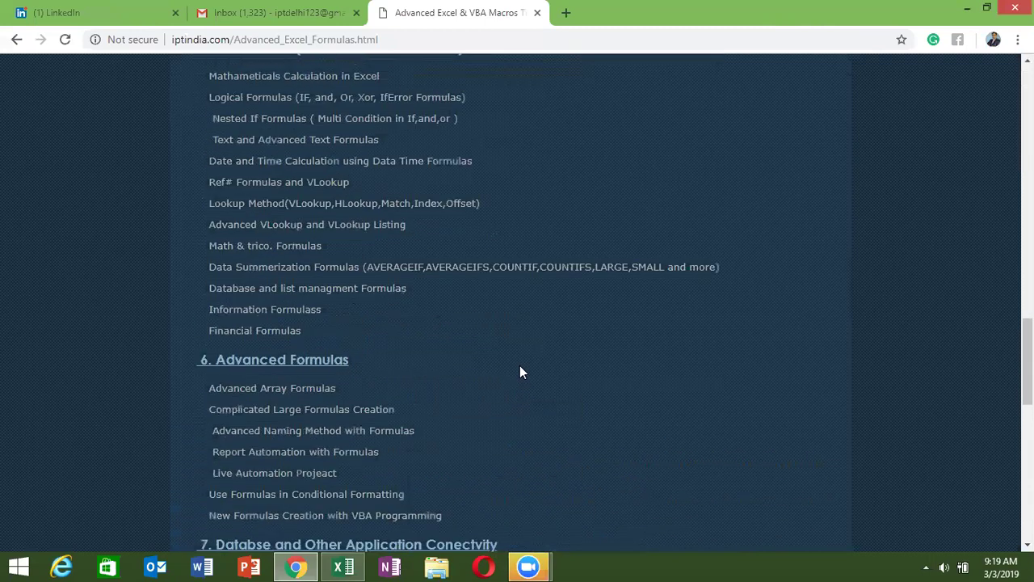
scroll(520, 370, up, 4)
scroll(520, 370, up, 10)
scroll(9, 162, up, 4)
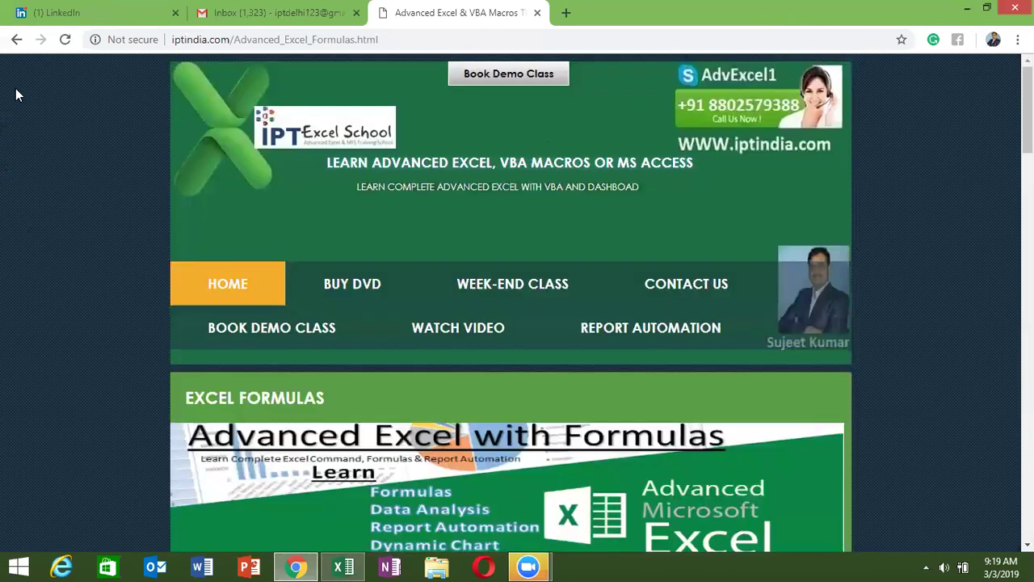
Return to the iptindia.com home page and scroll to its top.
click(13, 41)
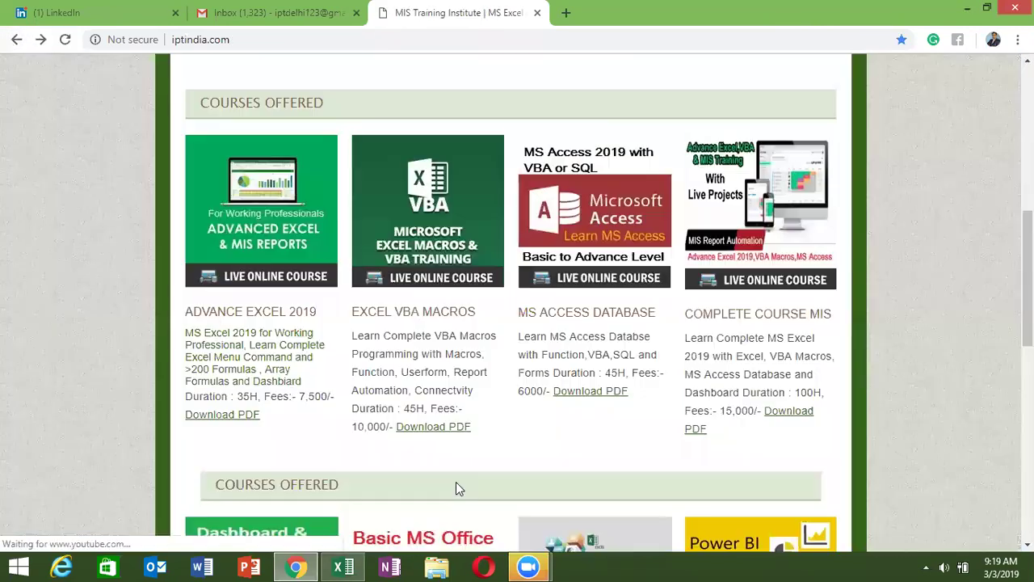
scroll(780, 448, up, 1)
scroll(768, 437, up, 3)
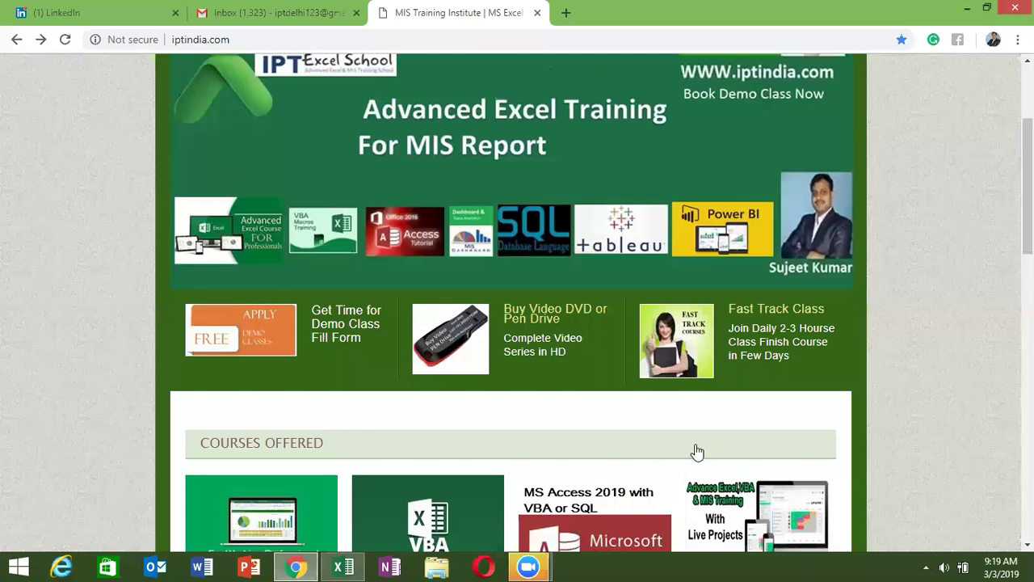
scroll(695, 450, up, 2)
Open the Fast Track weekend class site and scroll to the Excel Formulas course.
click(691, 457)
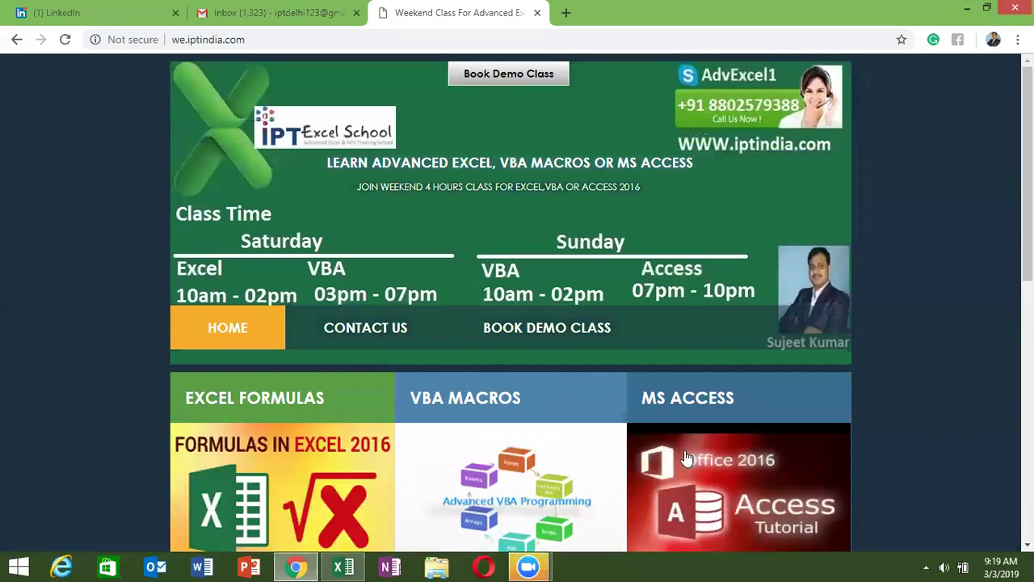
scroll(591, 415, down, 1)
scroll(355, 267, down, 2)
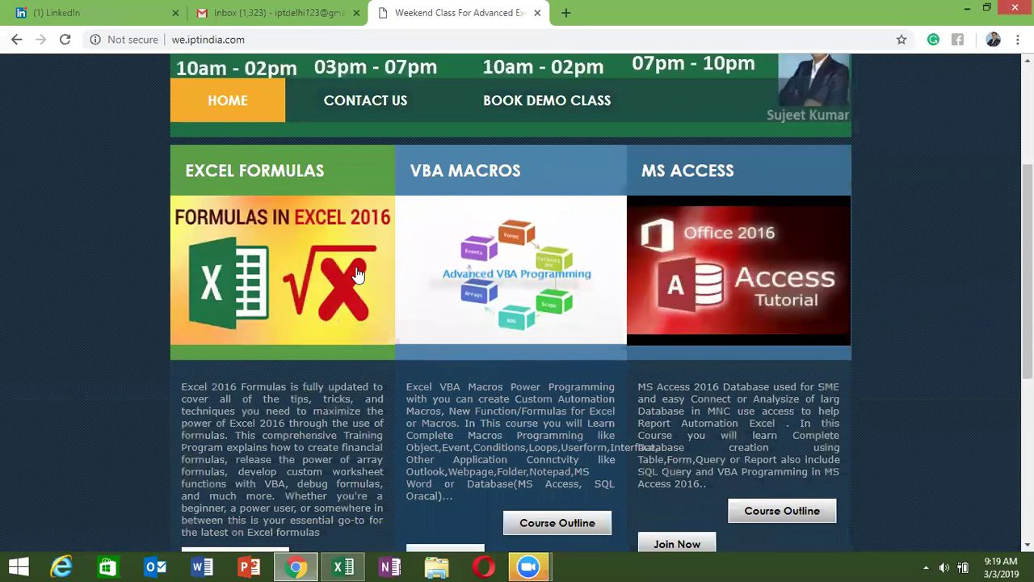
scroll(355, 266, down, 1)
scroll(355, 266, up, 1)
scroll(356, 266, up, 1)
scroll(355, 267, down, 2)
scroll(355, 267, down, 1)
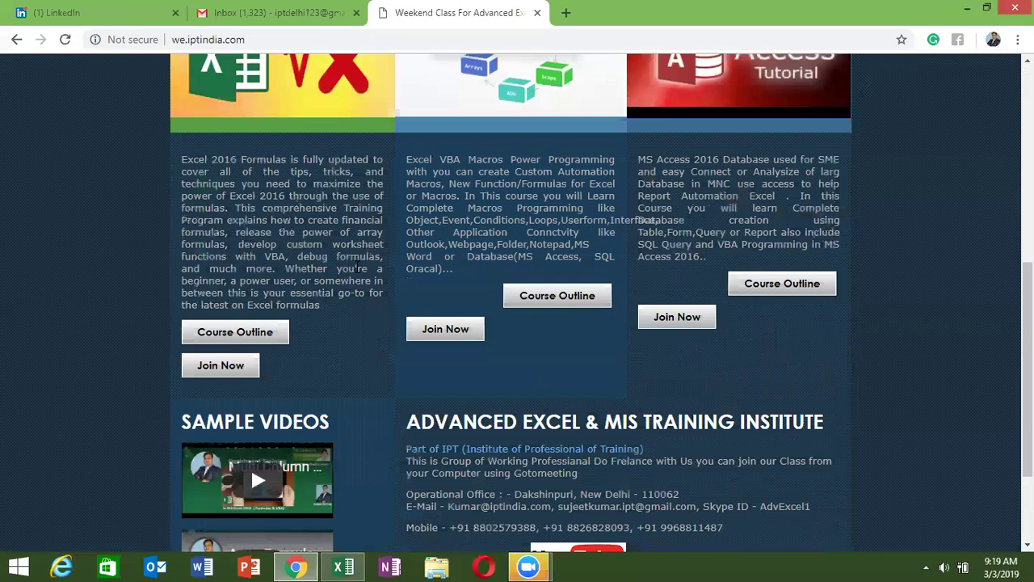
Open the Excel Formulas course outline and scroll through its syllabus sections.
click(238, 333)
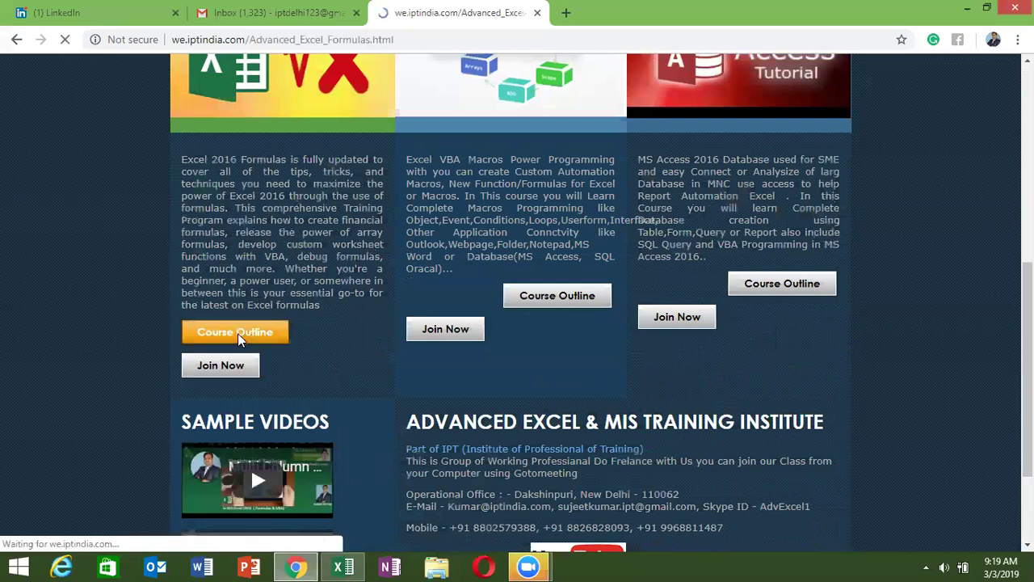
scroll(323, 331, down, 5)
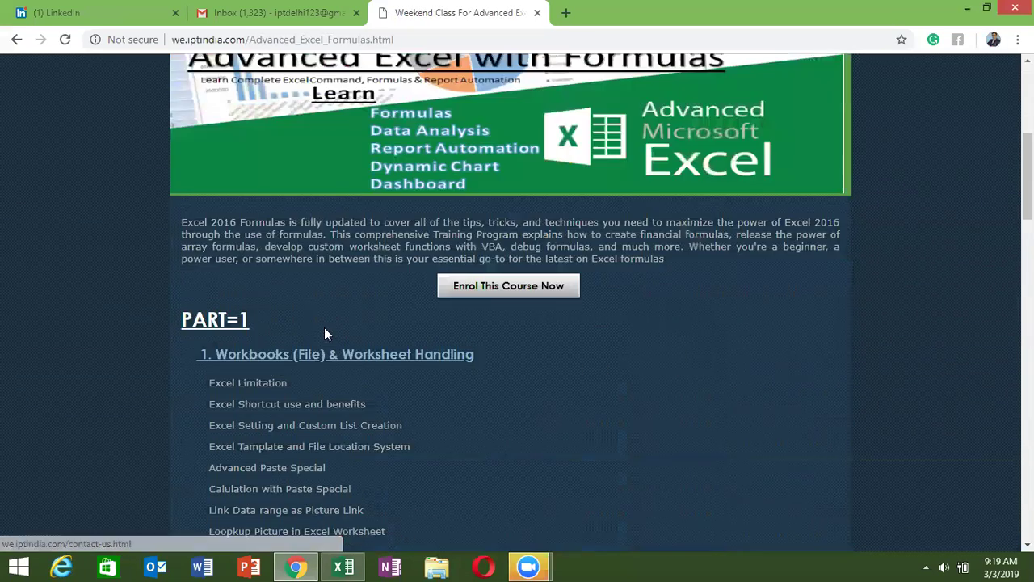
scroll(323, 331, down, 5)
scroll(323, 331, down, 5)
scroll(323, 331, down, 6)
scroll(326, 326, down, 10)
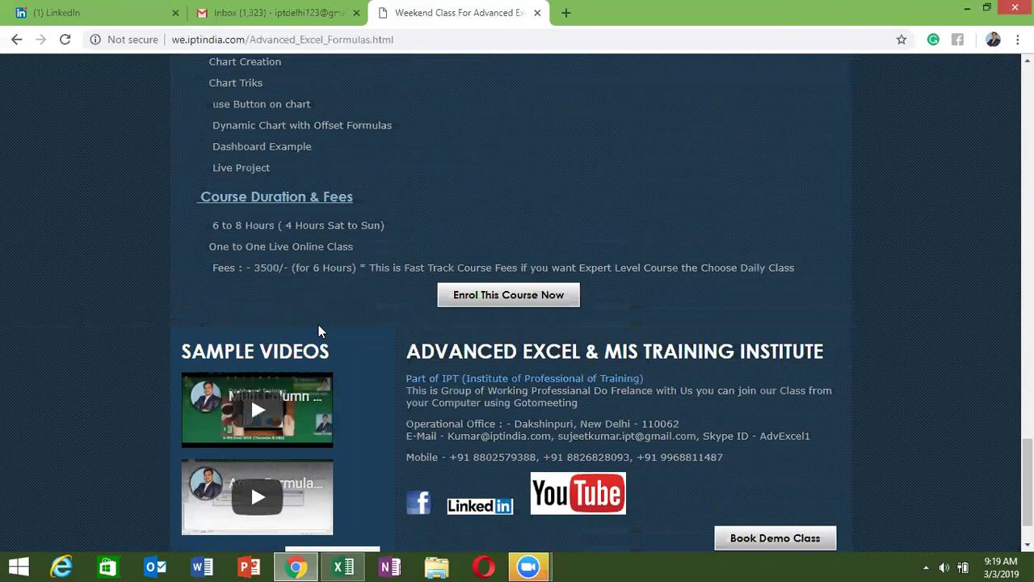
scroll(314, 312, up, 3)
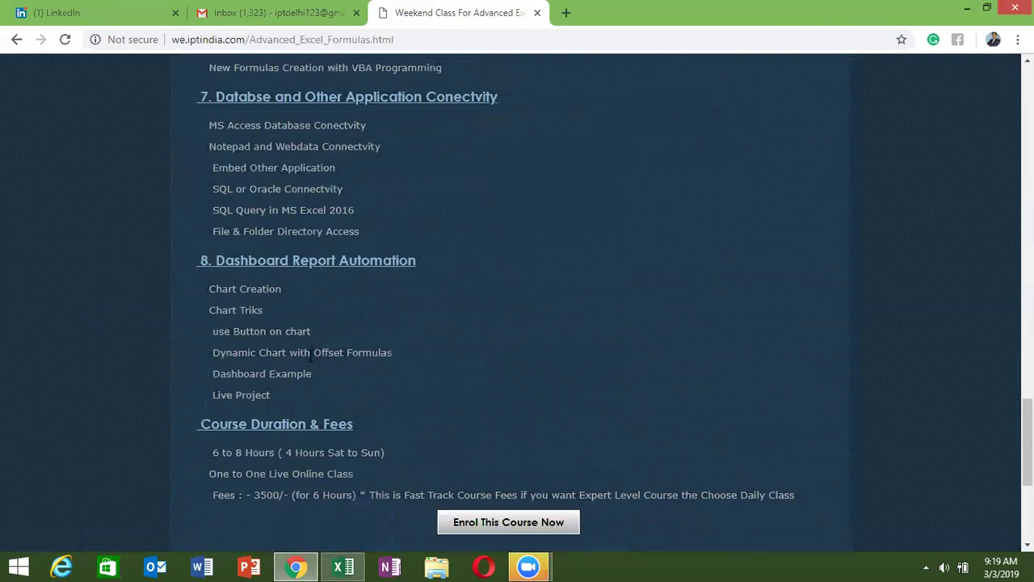
Highlight the Dashboard Report Automation topic list, review the syllabus, then clear the highlight.
drag(300, 393, 196, 259)
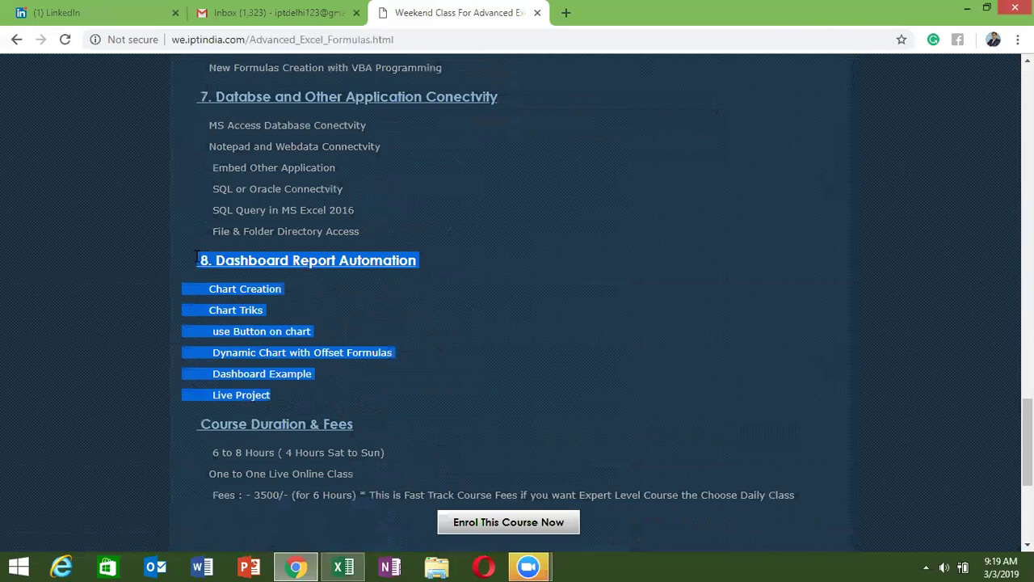
scroll(197, 257, up, 3)
scroll(195, 254, up, 4)
scroll(194, 250, up, 3)
scroll(187, 240, up, 1)
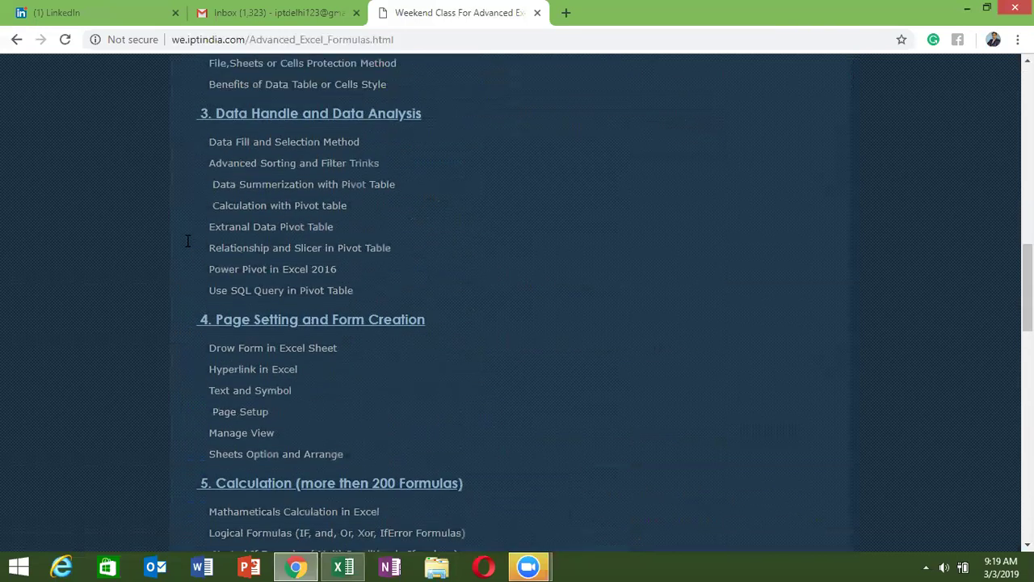
scroll(186, 240, up, 3)
scroll(186, 241, up, 3)
scroll(187, 242, up, 1)
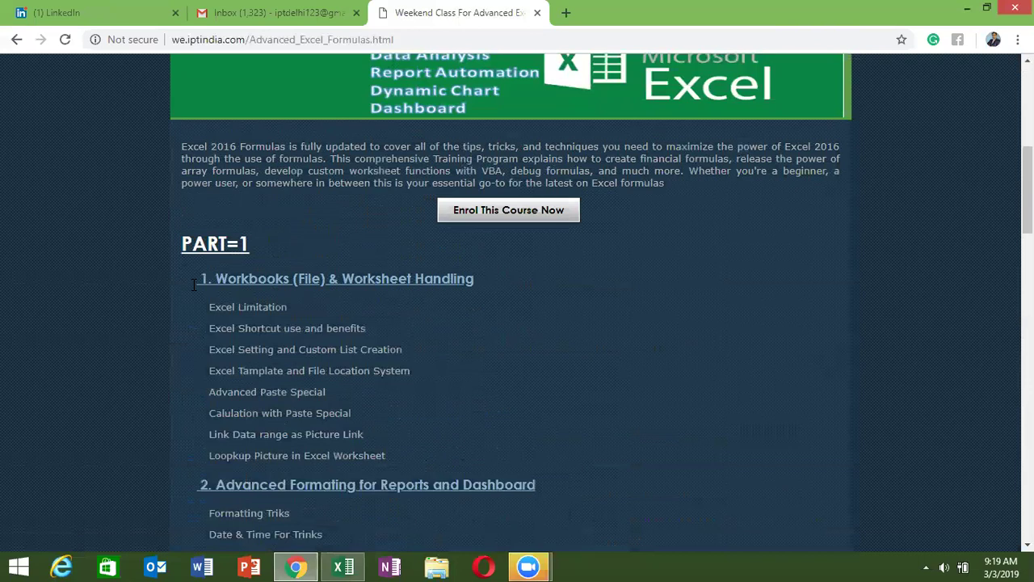
drag(194, 284, 194, 278)
scroll(321, 310, down, 1)
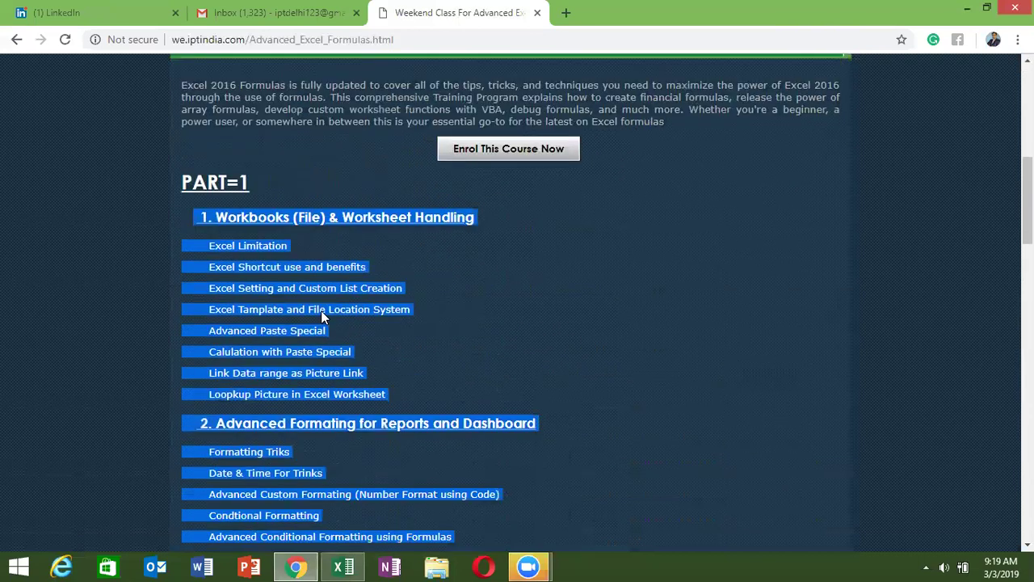
scroll(321, 310, down, 3)
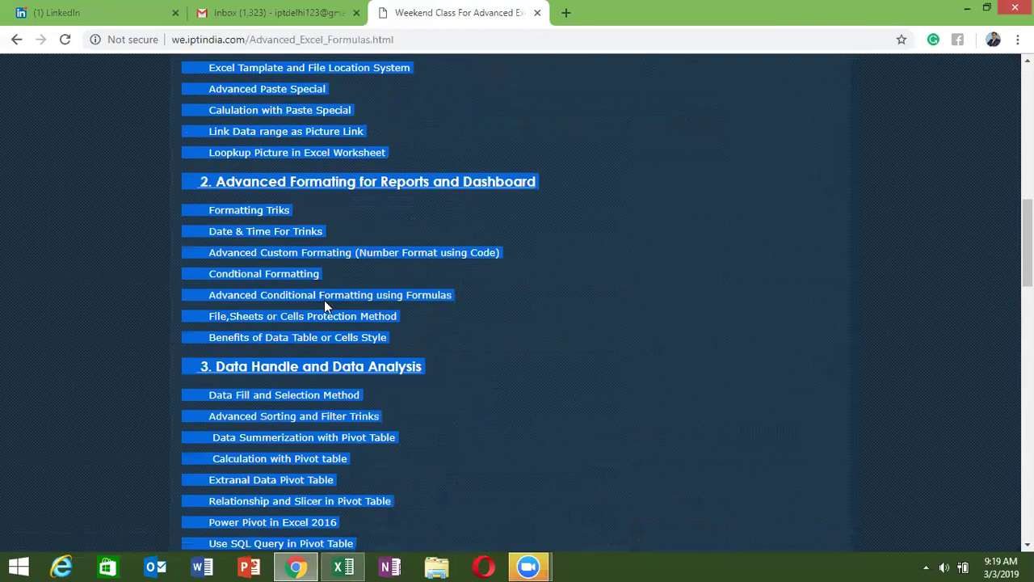
scroll(345, 307, up, 2)
scroll(345, 307, up, 2)
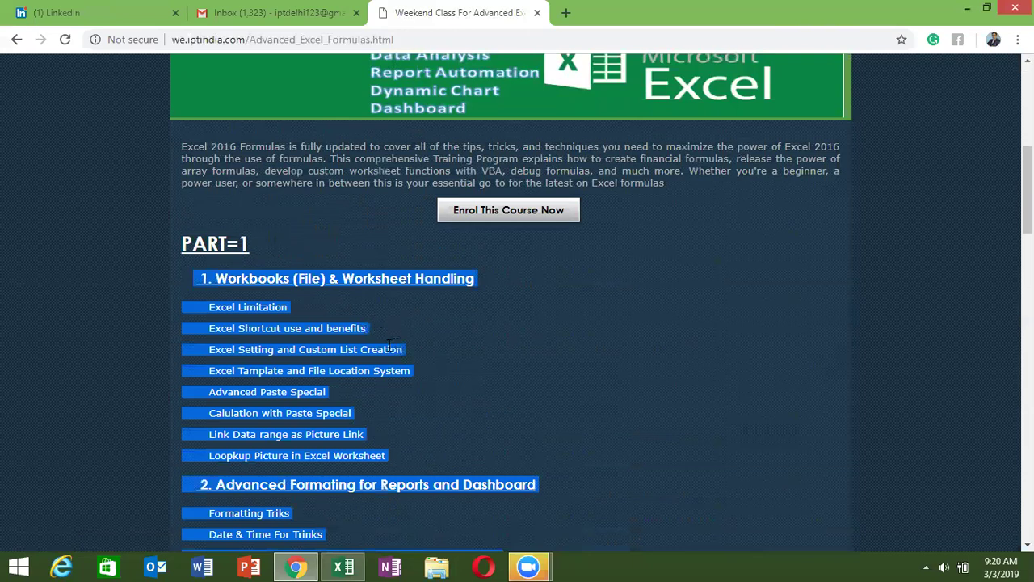
click(386, 346)
Scroll to Course Duration & Fees and highlight the 6 to 8 Hours duration and 3500 fee.
scroll(386, 347, down, 4)
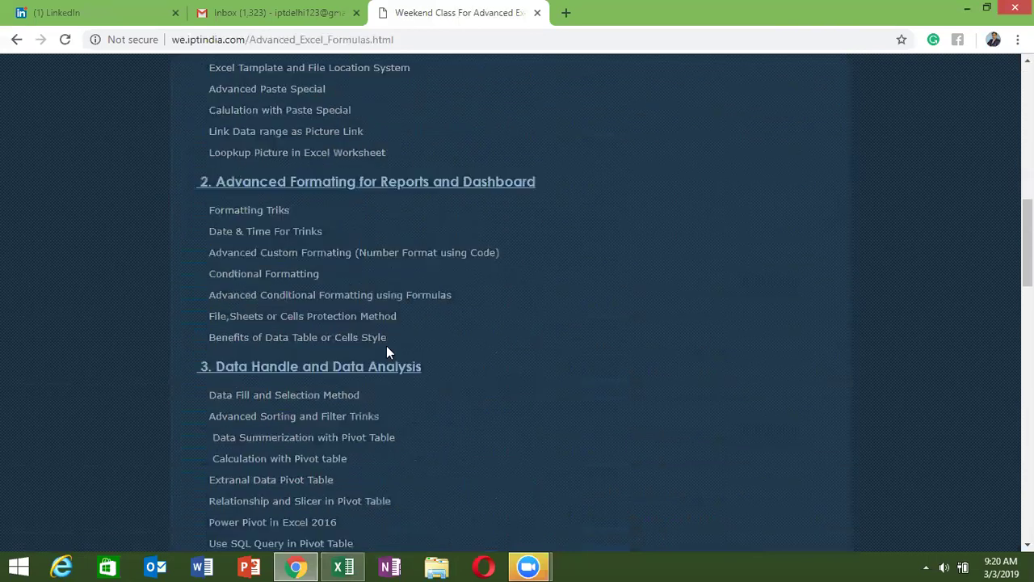
scroll(386, 346, down, 3)
scroll(363, 367, down, 2)
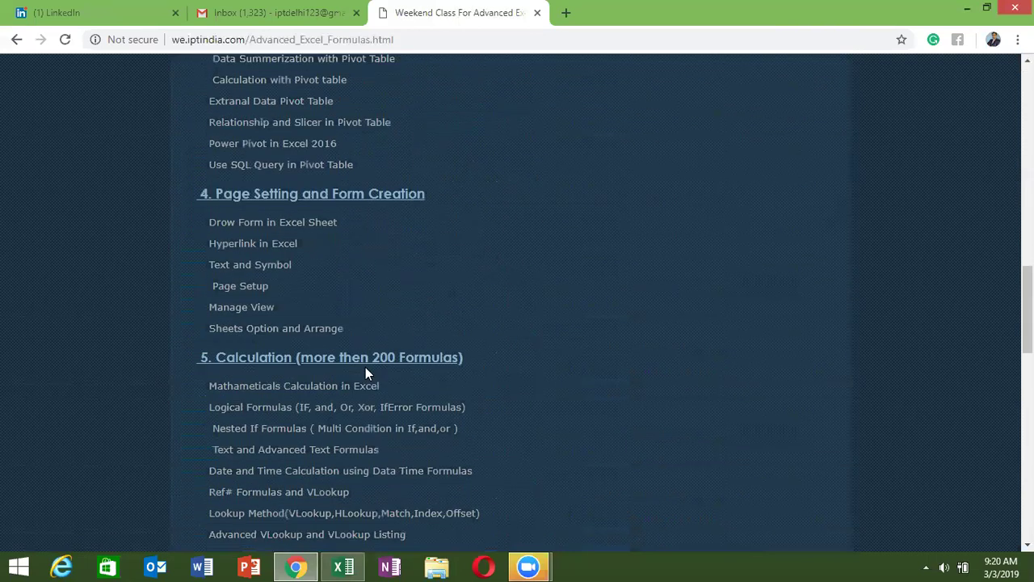
scroll(365, 373, down, 4)
scroll(367, 368, down, 3)
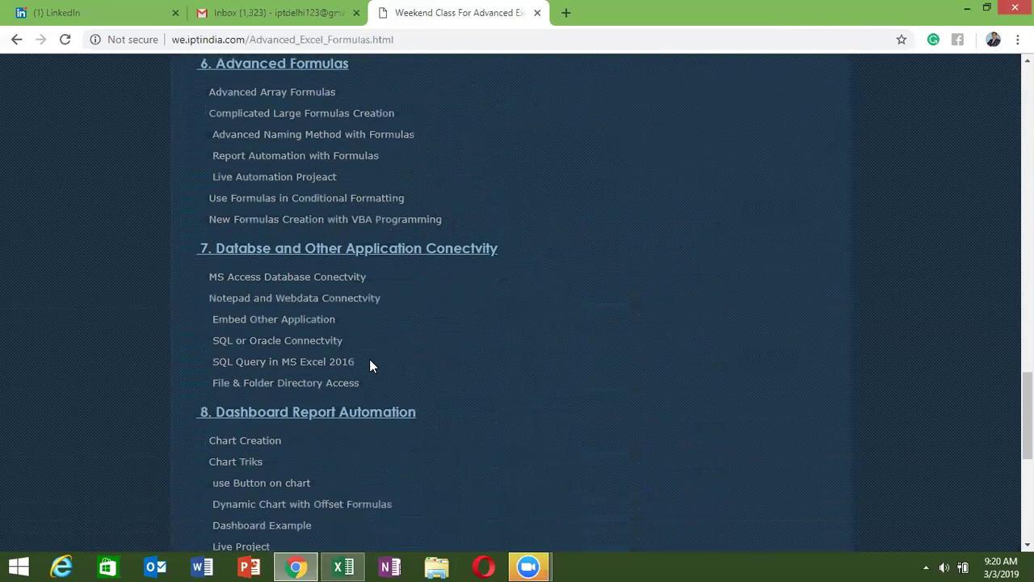
scroll(370, 364, down, 3)
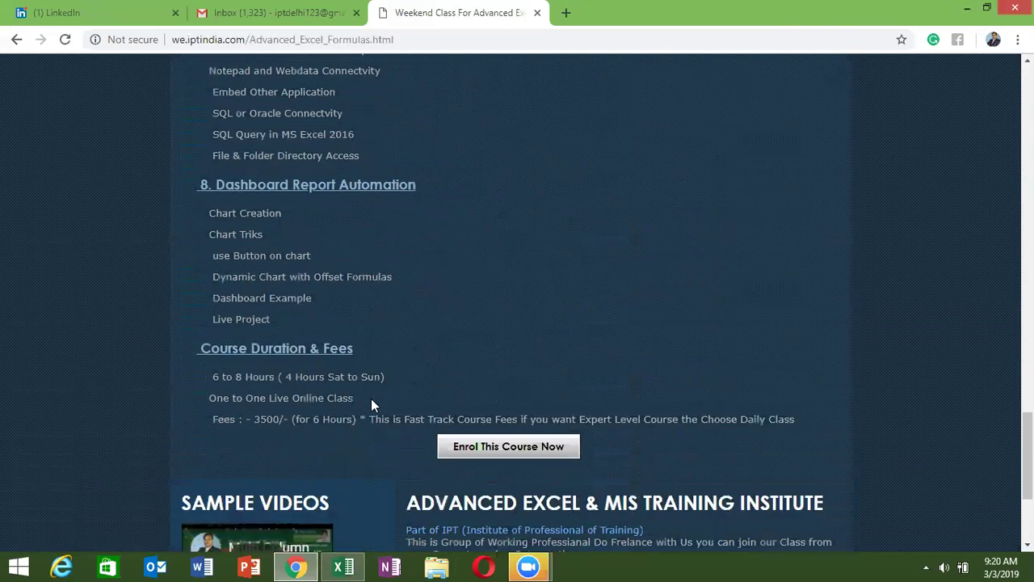
drag(214, 377, 251, 377)
click(362, 393)
scroll(421, 395, down, 1)
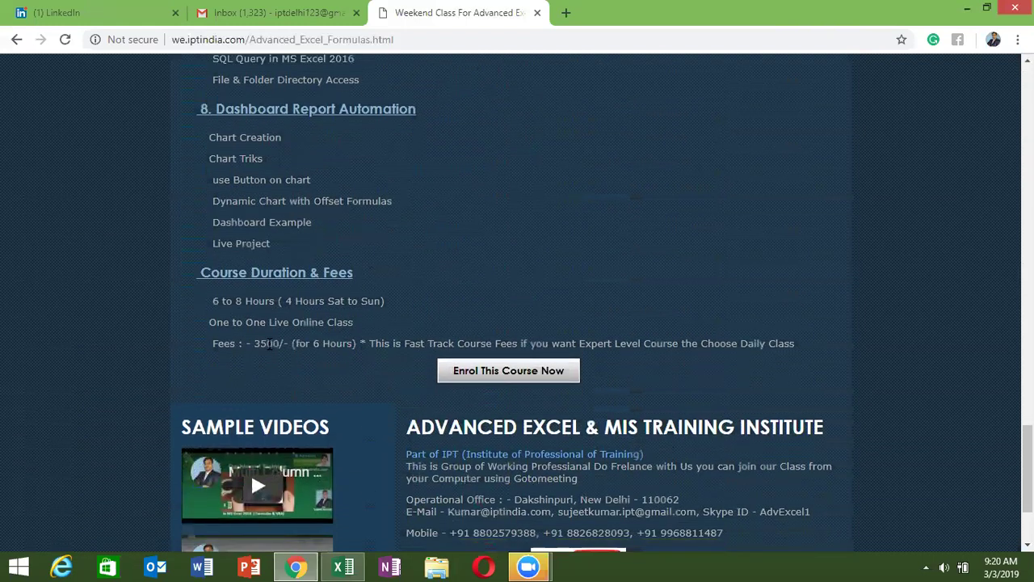
drag(255, 343, 280, 343)
Highlight 'Live' in the class description and scroll through the course page.
double_click(279, 322)
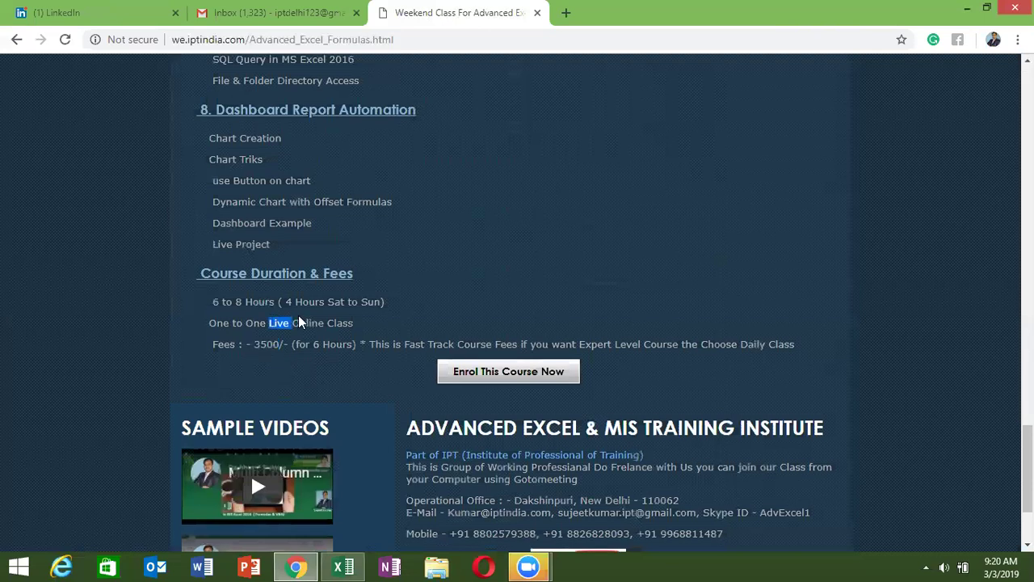
scroll(298, 316, up, 3)
scroll(298, 315, up, 4)
scroll(298, 315, up, 4)
scroll(298, 315, up, 3)
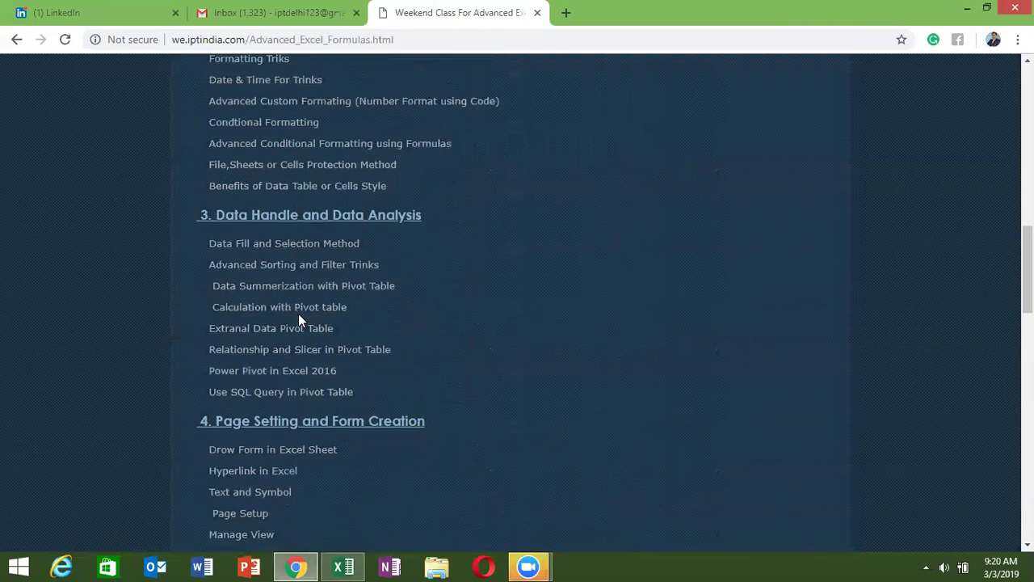
scroll(298, 314, up, 4)
scroll(298, 314, up, 2)
scroll(299, 313, up, 5)
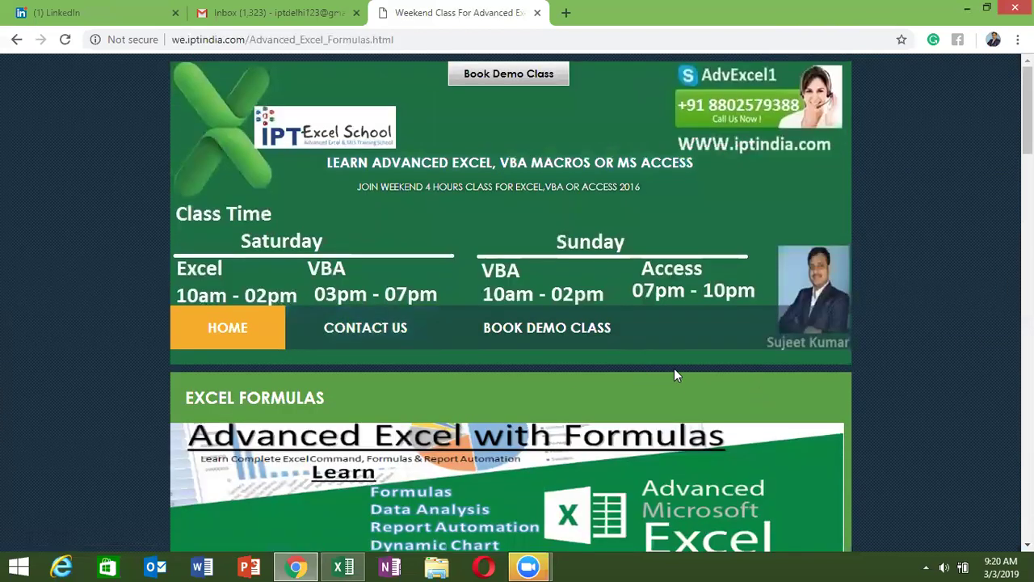
scroll(674, 368, down, 1)
scroll(391, 247, down, 1)
scroll(398, 242, down, 4)
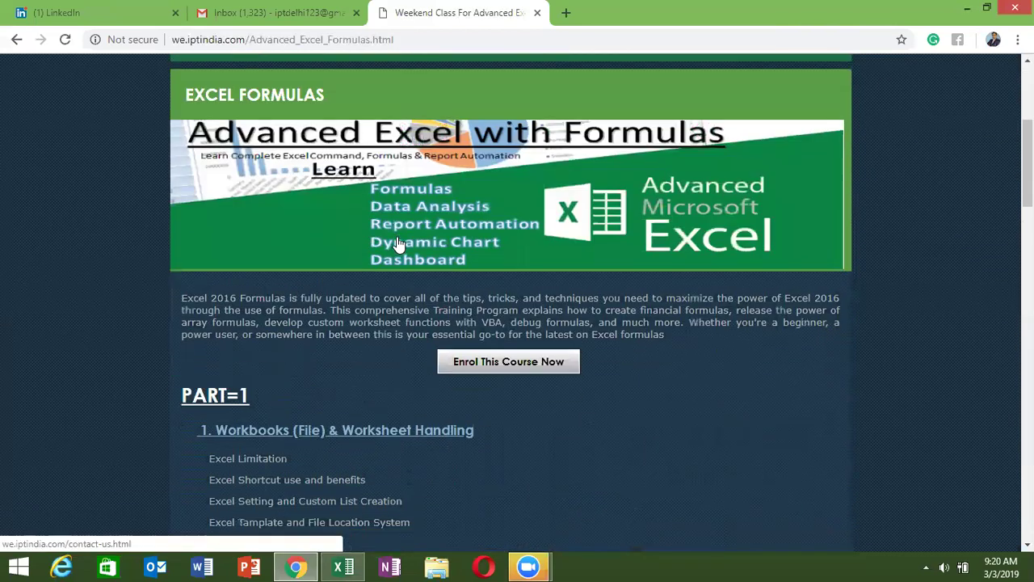
scroll(398, 245, down, 10)
scroll(400, 250, down, 9)
scroll(401, 258, down, 8)
scroll(400, 267, down, 5)
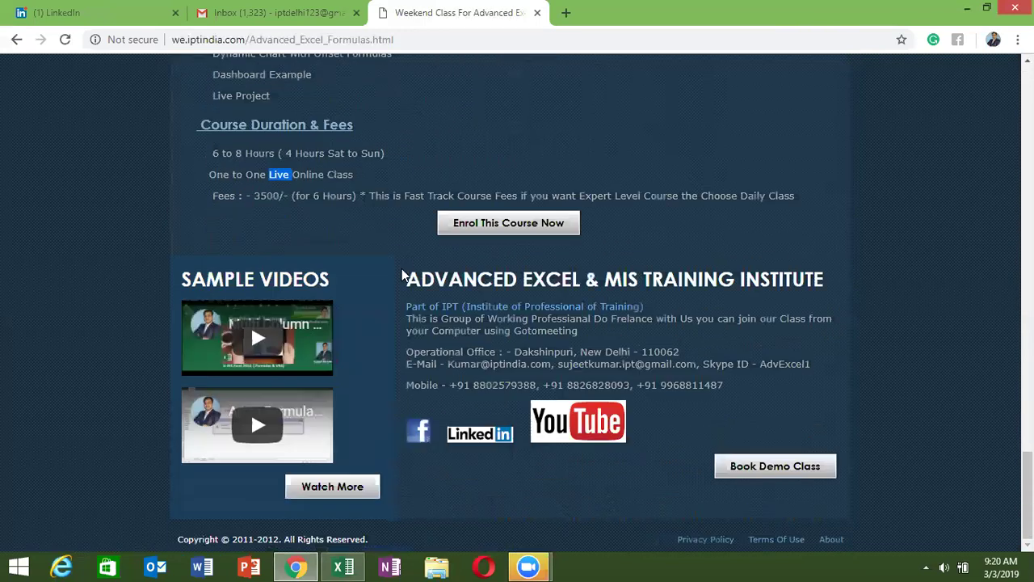
scroll(347, 288, up, 1)
Highlight the 3500 fee and its 'for 6 Hours' note in the fee line.
double_click(265, 272)
click(294, 288)
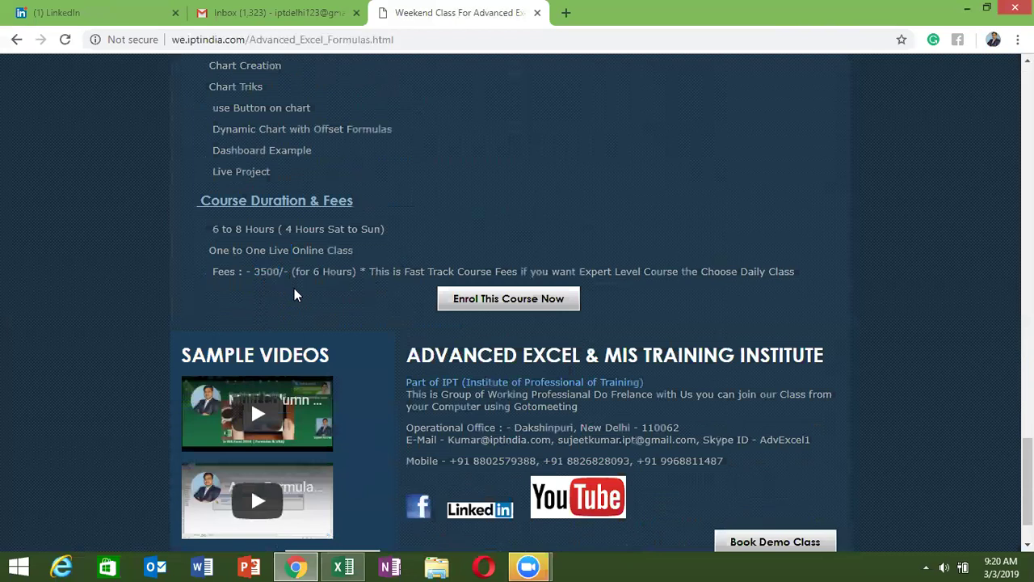
scroll(294, 290, up, 1)
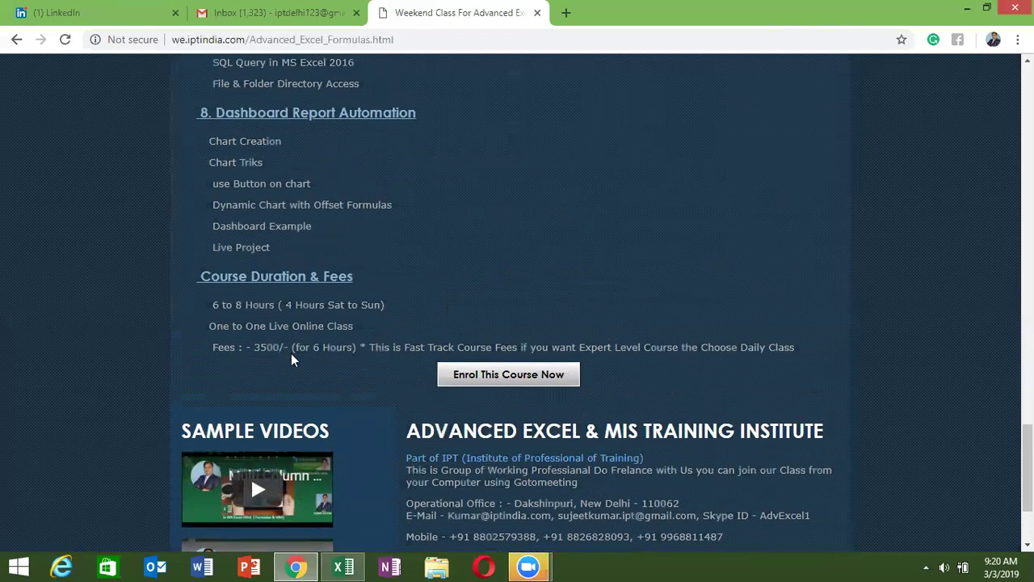
drag(297, 347, 346, 347)
double_click(267, 347)
drag(295, 348, 356, 348)
double_click(349, 347)
Scroll to the top of the course page and go back to the weekend class home page.
scroll(402, 299, up, 8)
scroll(401, 299, up, 8)
scroll(401, 299, up, 8)
scroll(401, 305, up, 3)
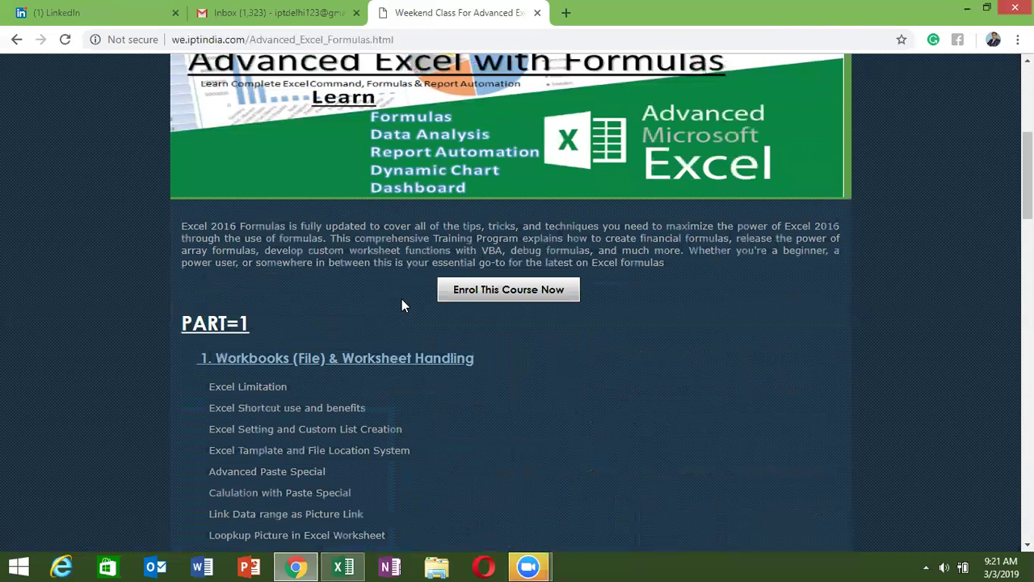
scroll(597, 153, up, 4)
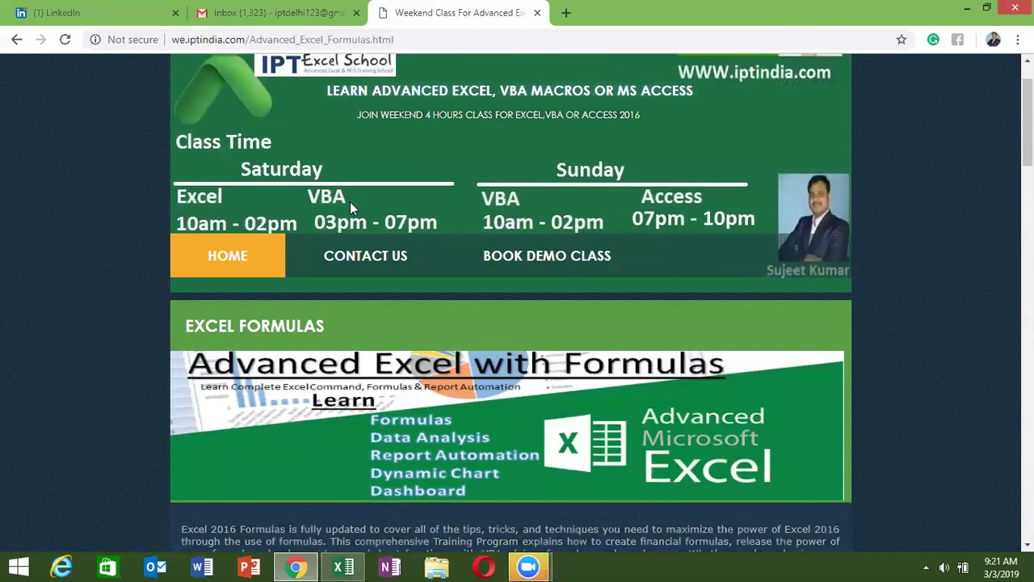
scroll(268, 201, up, 1)
click(14, 44)
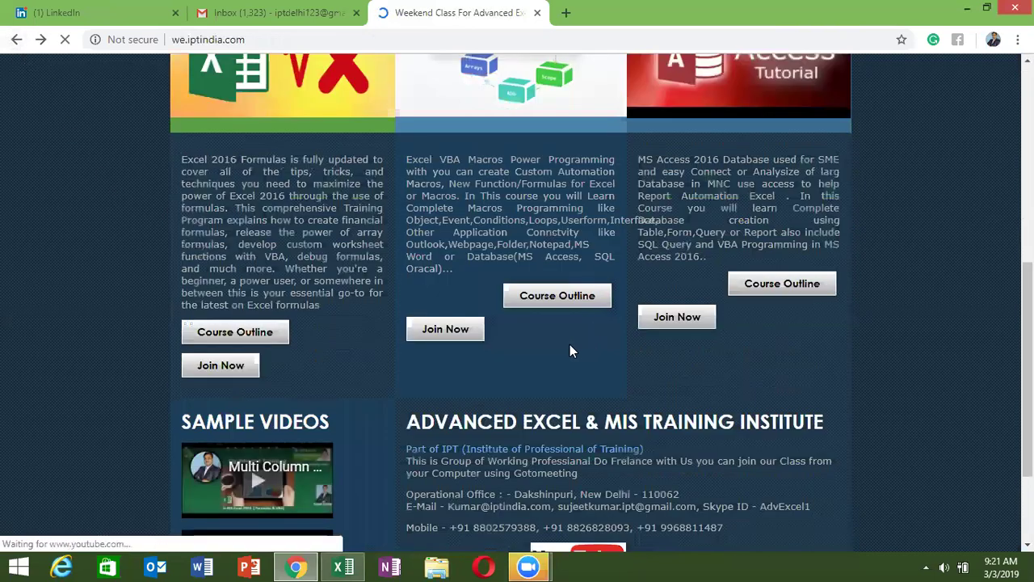
scroll(570, 350, up, 4)
scroll(231, 297, up, 2)
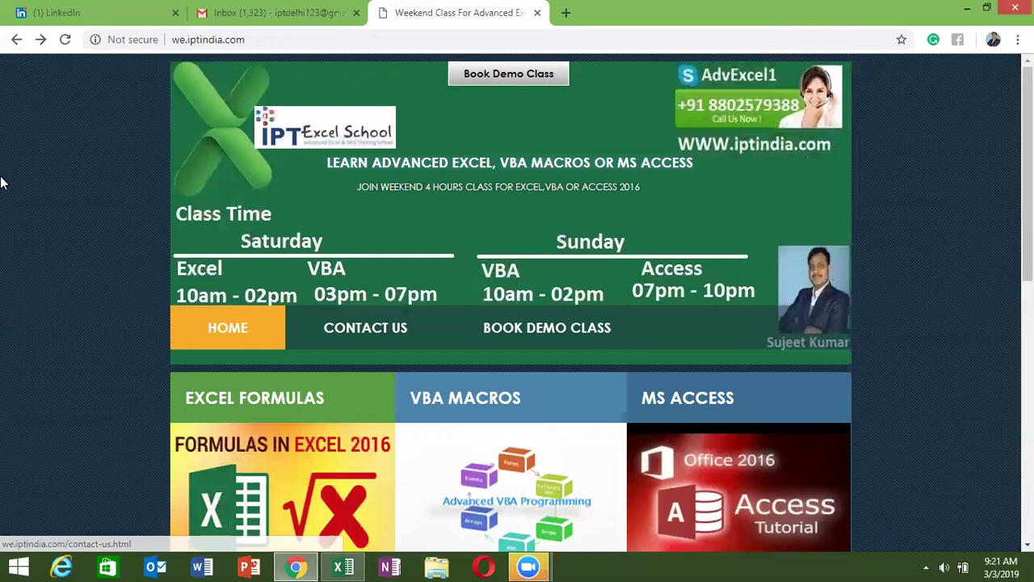
Return to the main iptindia.com page and browse the Courses Offered section.
click(18, 40)
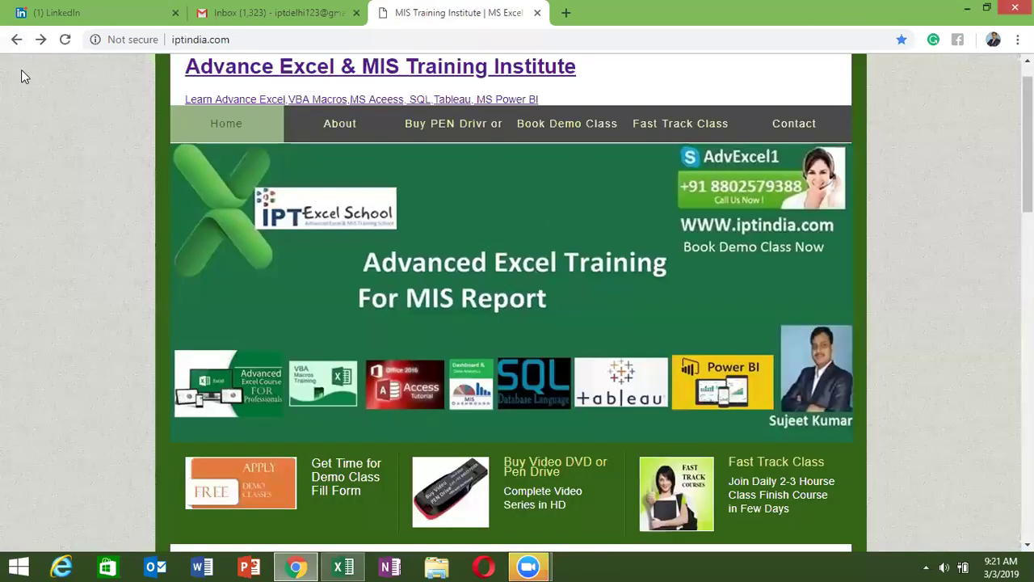
scroll(99, 306, down, 6)
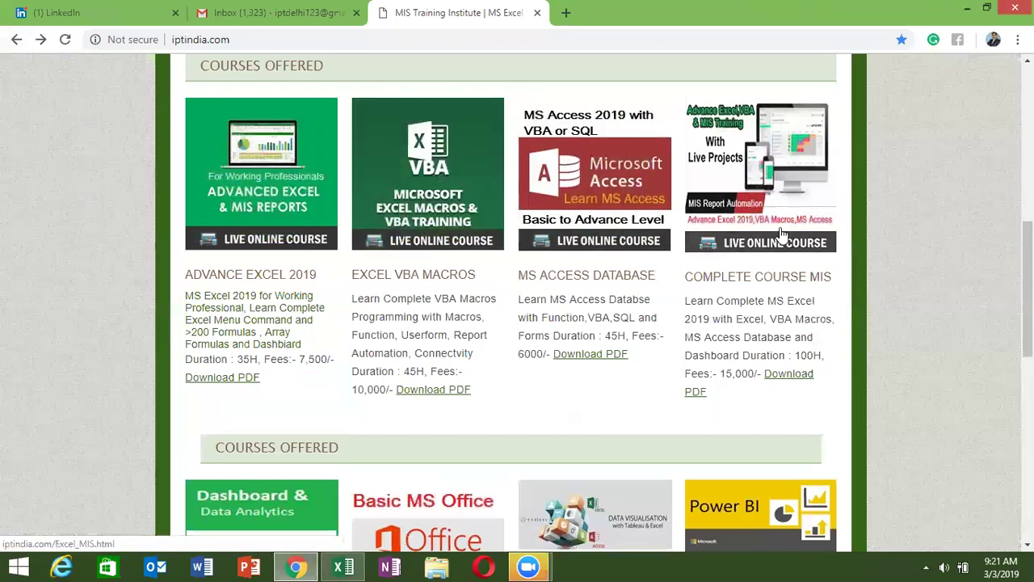
scroll(410, 345, down, 4)
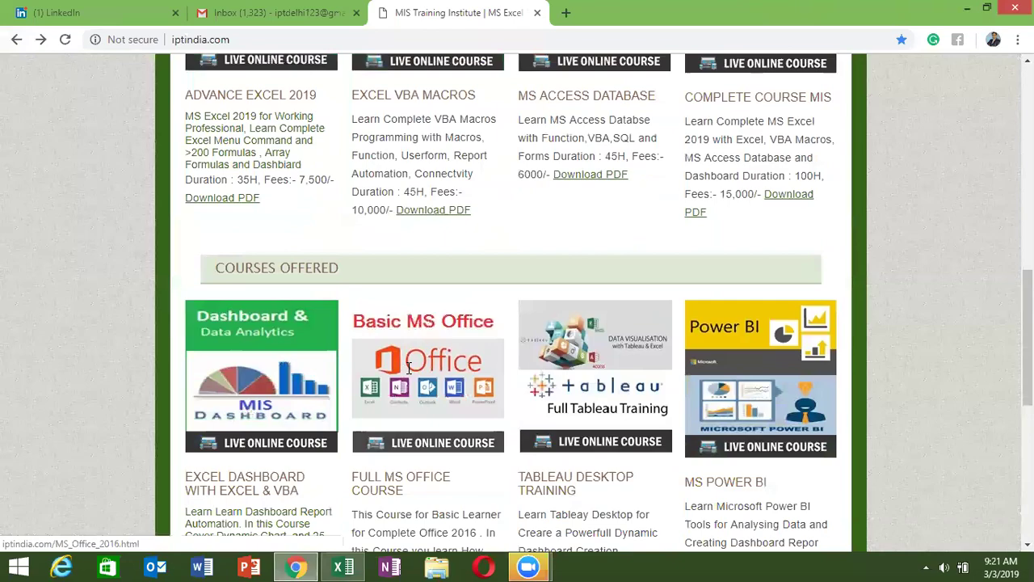
scroll(409, 345, down, 2)
scroll(396, 312, down, 1)
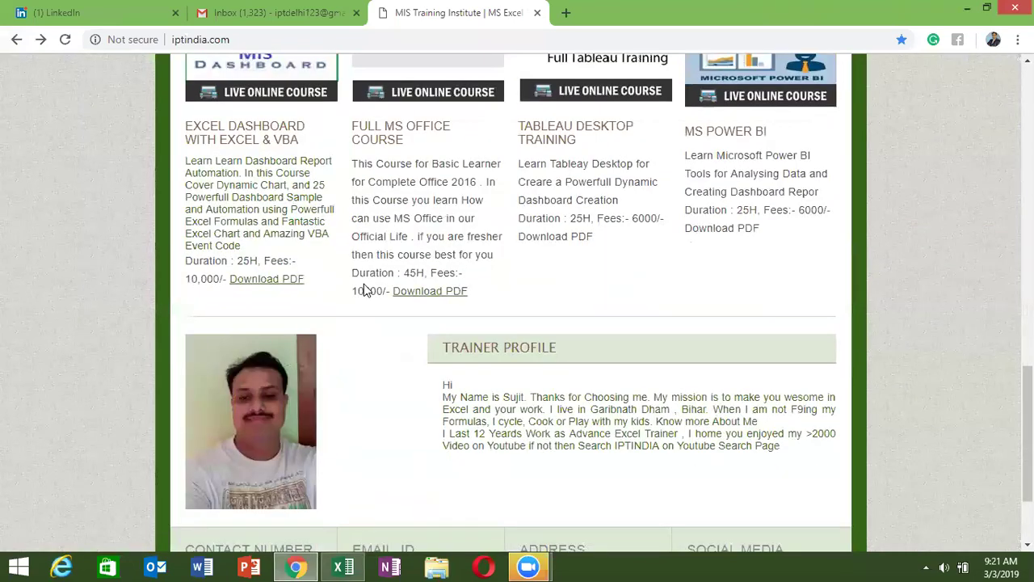
scroll(364, 289, down, 1)
scroll(363, 289, up, 1)
scroll(363, 292, up, 3)
scroll(248, 249, up, 5)
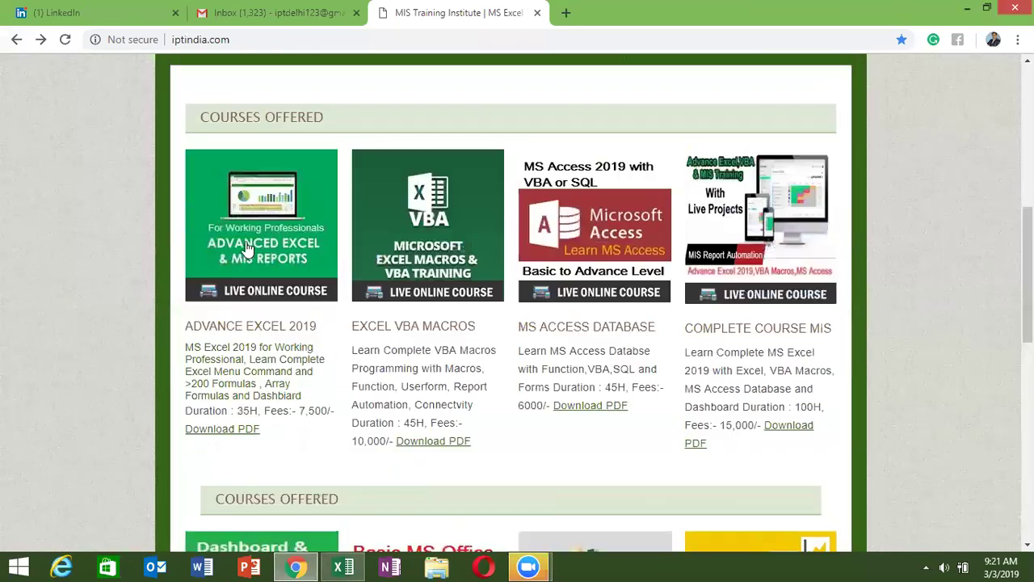
scroll(258, 445, up, 1)
scroll(314, 327, up, 1)
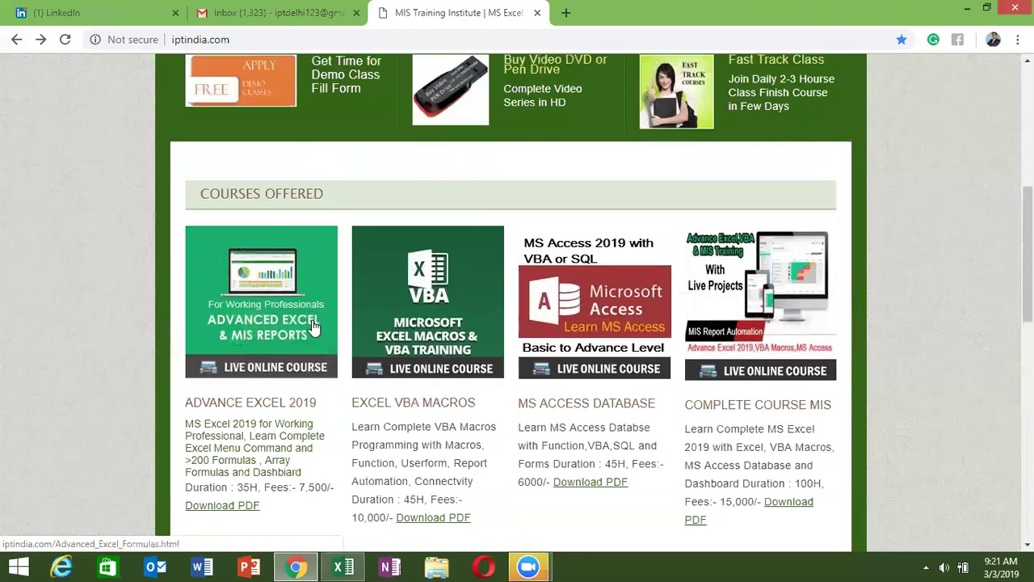
scroll(315, 327, up, 2)
scroll(315, 327, up, 2)
scroll(315, 327, down, 2)
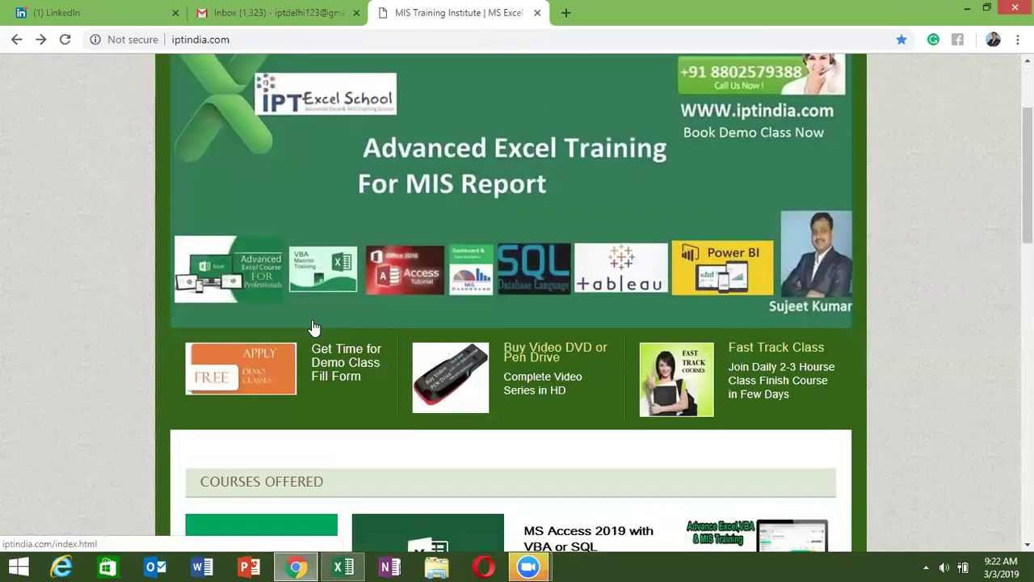
scroll(315, 327, up, 2)
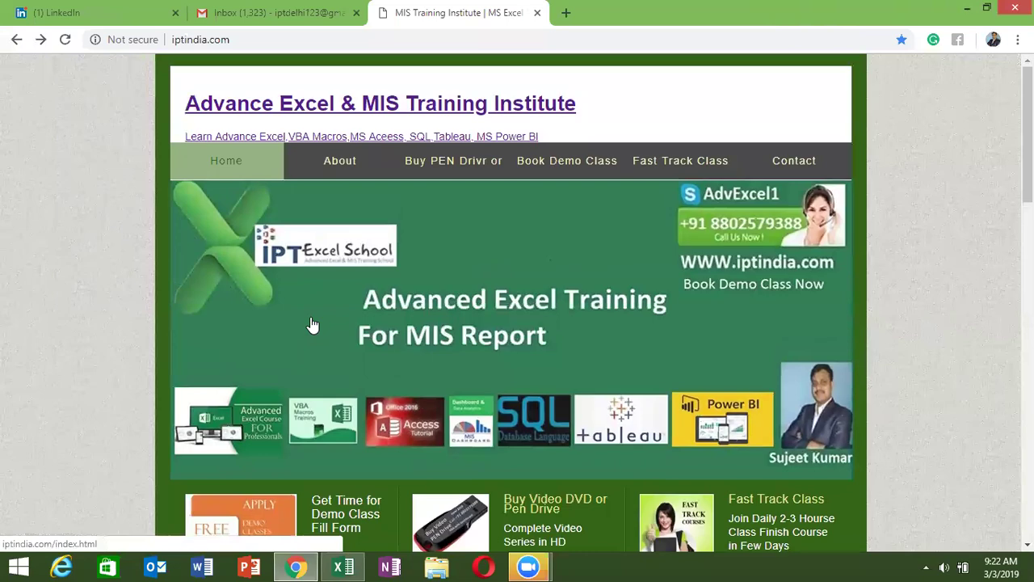
Scroll to the contact footer and open the YouTube link under Social Media.
scroll(313, 325, down, 2)
scroll(121, 376, down, 2)
scroll(122, 374, down, 2)
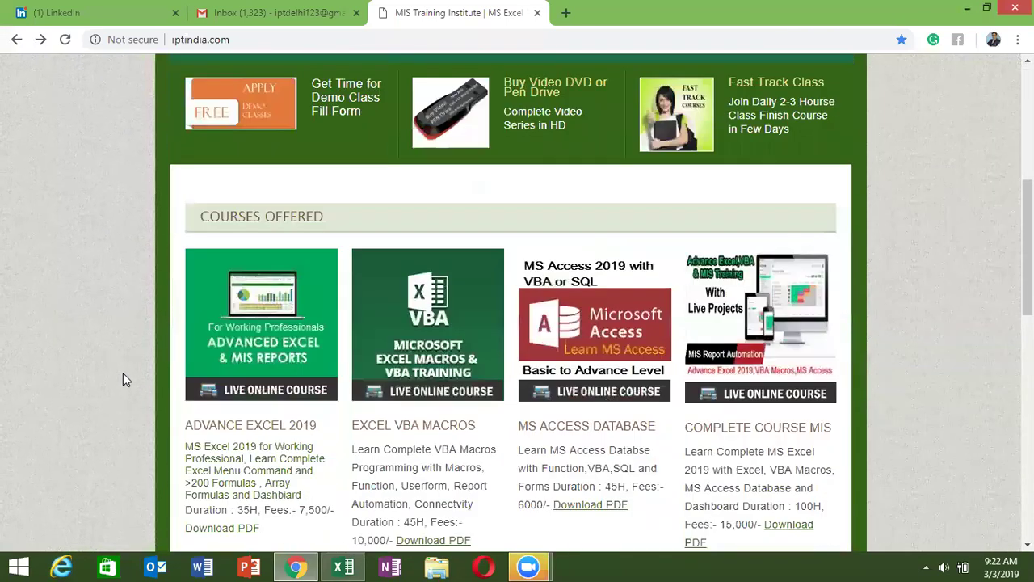
scroll(123, 374, down, 4)
scroll(123, 374, down, 2)
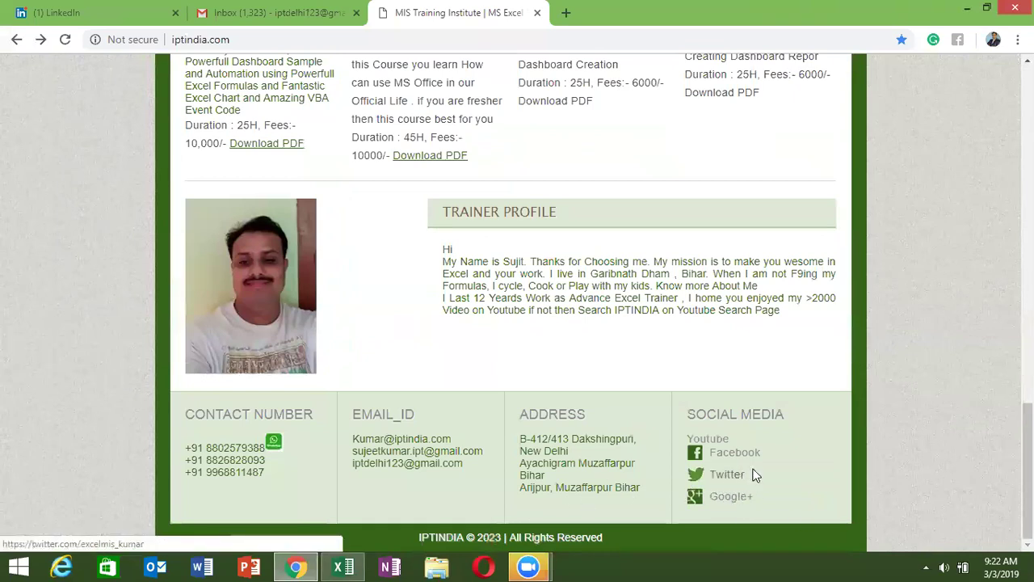
scroll(743, 468, up, 4)
scroll(731, 458, down, 4)
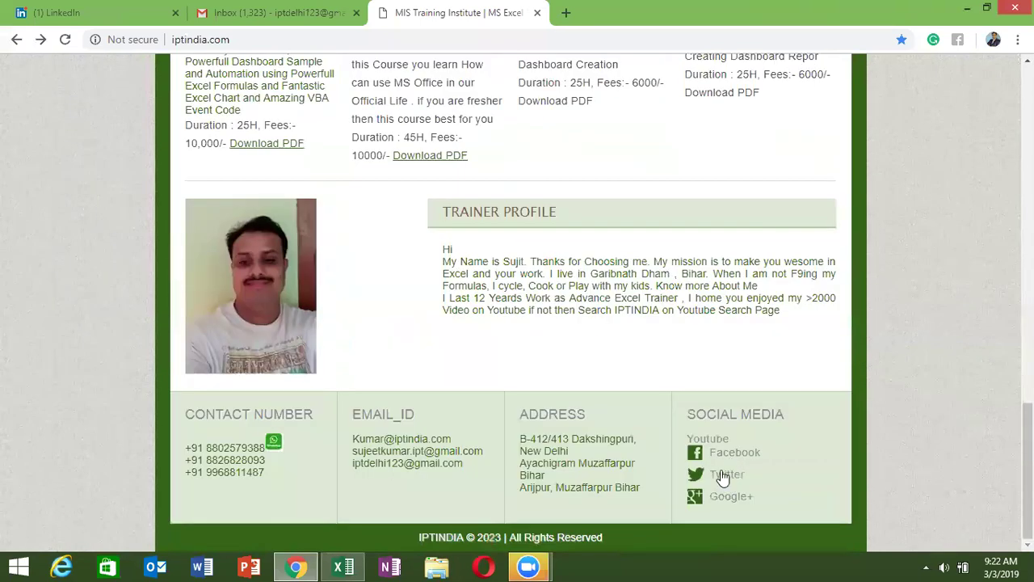
click(716, 446)
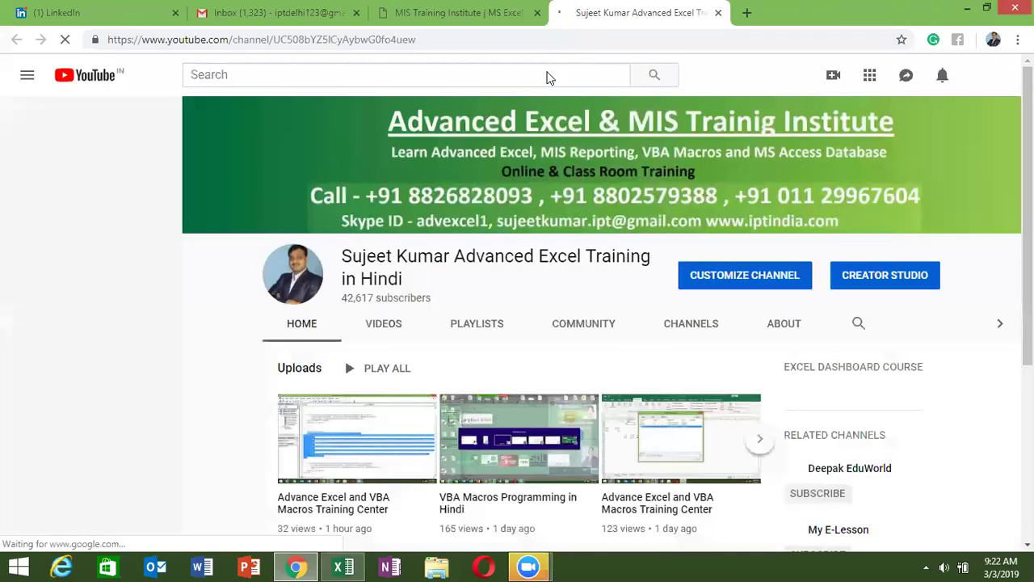
Go to youtube.com and search for 'iptindia'.
click(327, 47)
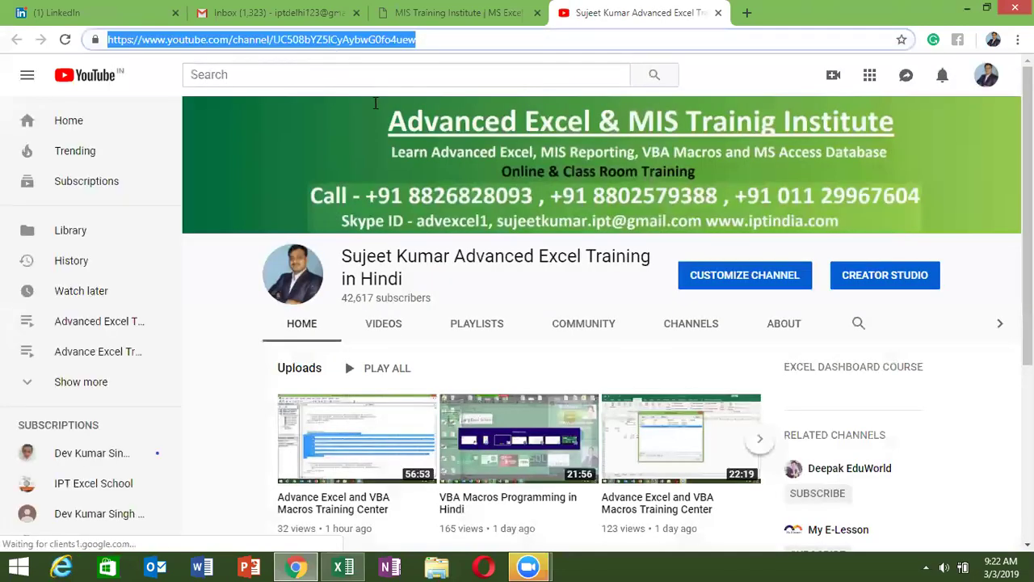
text(y)
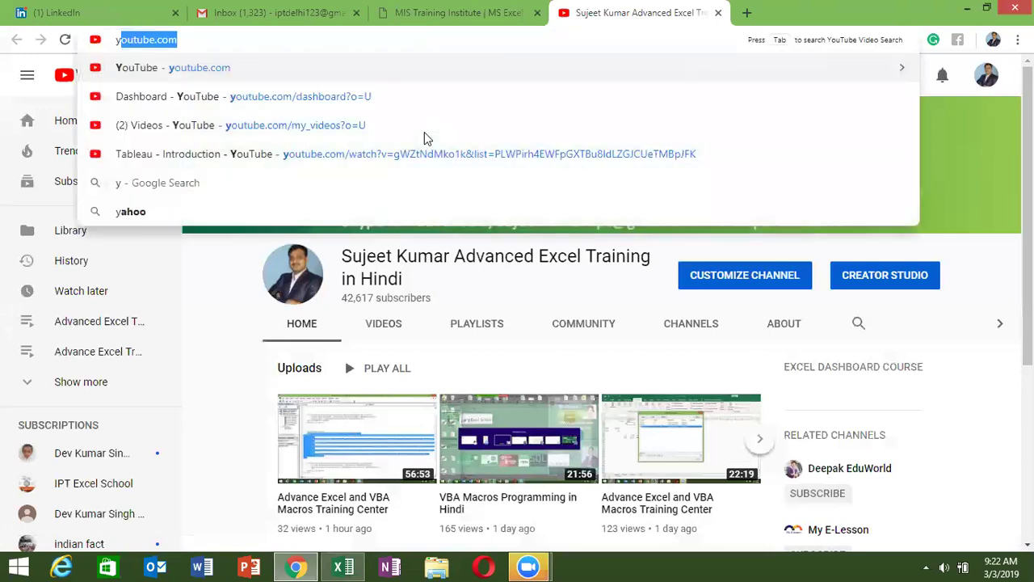
key(Return)
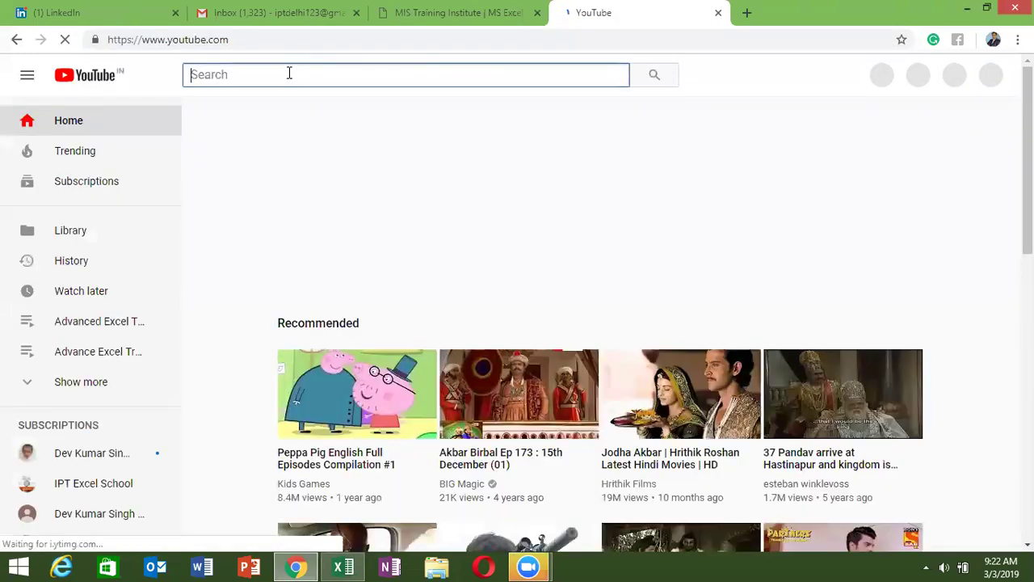
text(ip)
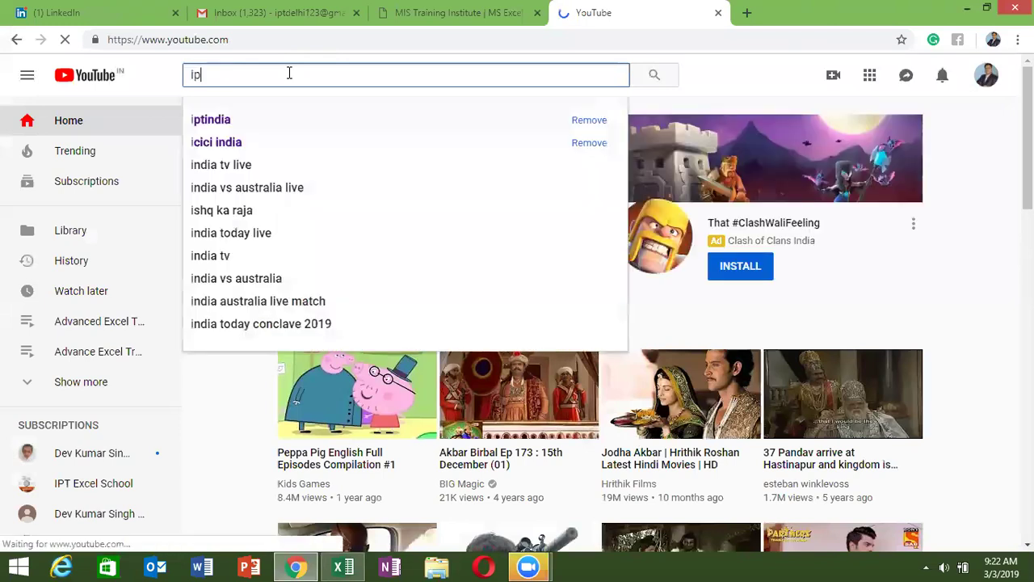
text(tindia)
key(Return)
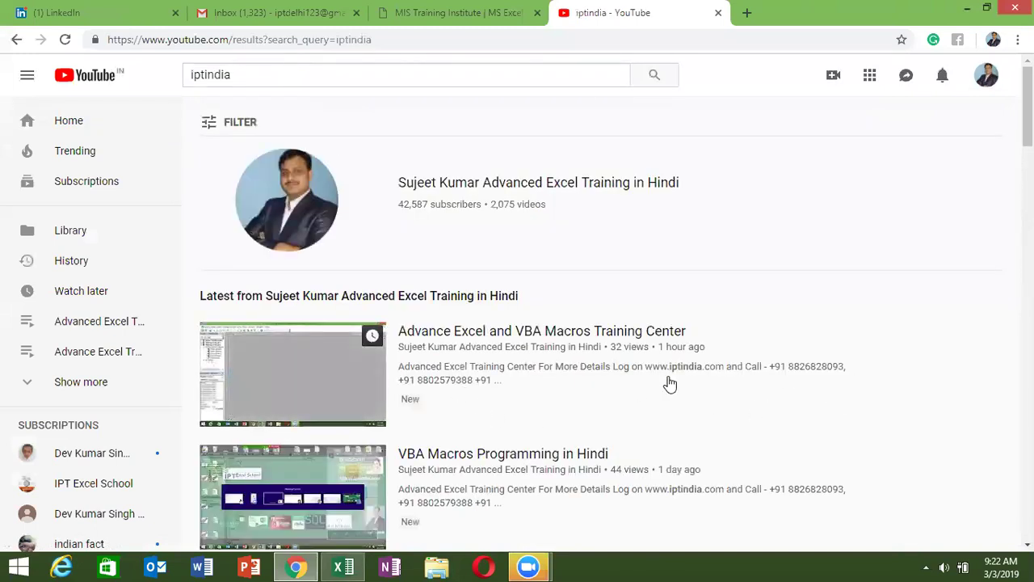
Browse the iptindia results and open the Advanced Excel Training in Hindi channel.
scroll(526, 404, down, 2)
scroll(526, 403, up, 2)
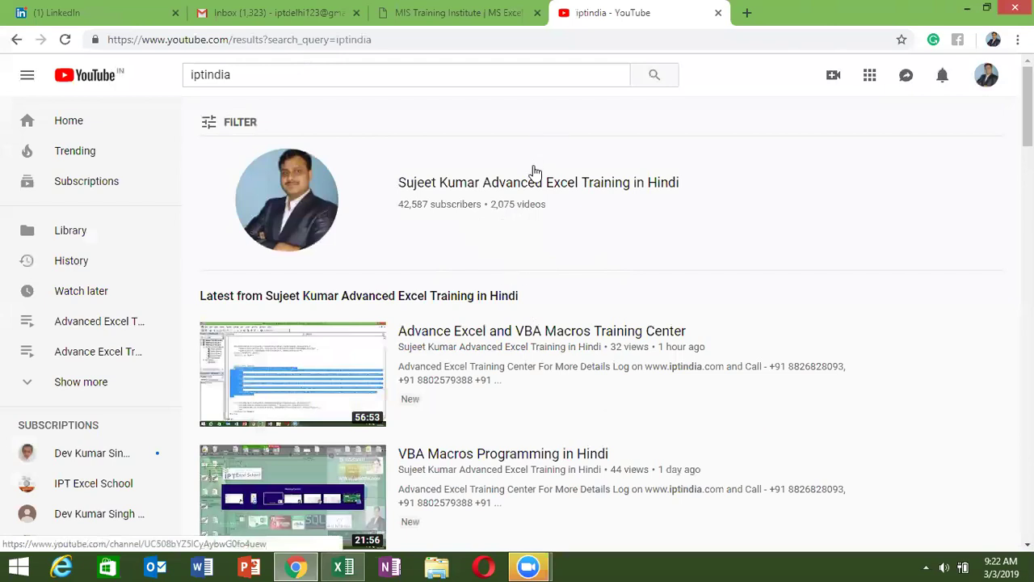
scroll(485, 277, down, 2)
scroll(484, 278, down, 2)
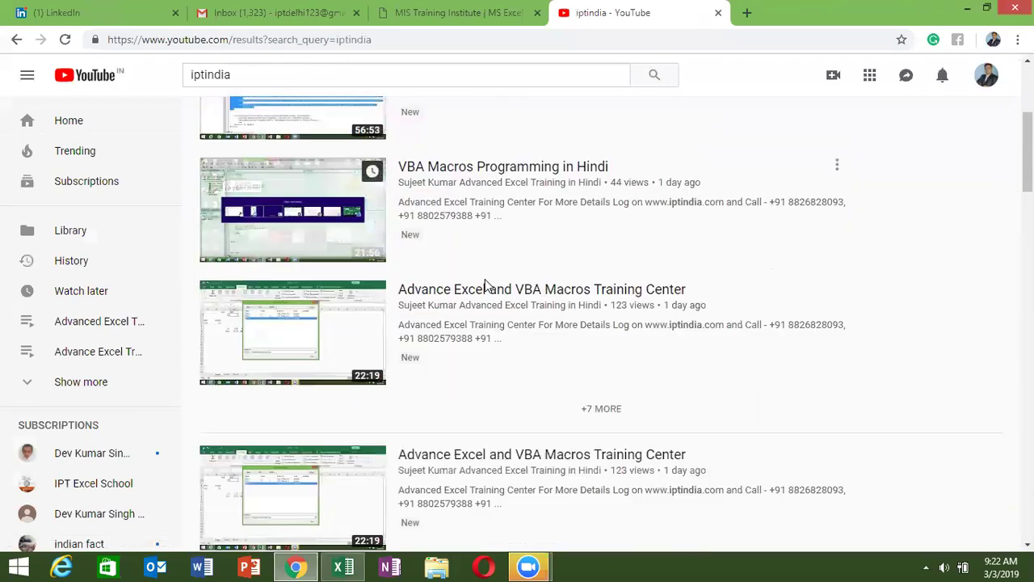
scroll(486, 285, down, 1)
scroll(486, 285, down, 3)
scroll(486, 285, down, 2)
scroll(485, 283, down, 2)
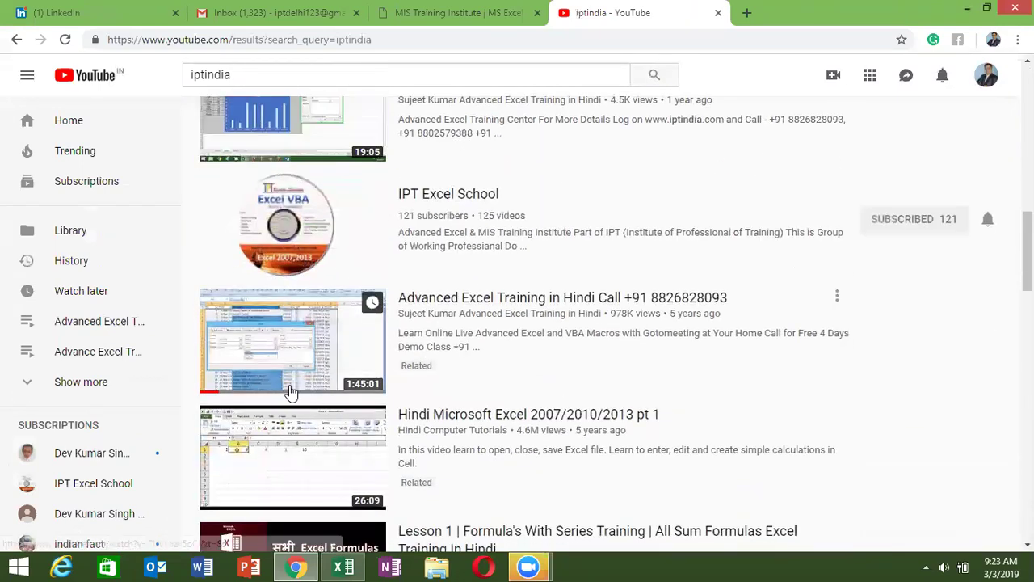
scroll(290, 393, down, 2)
scroll(289, 393, down, 1)
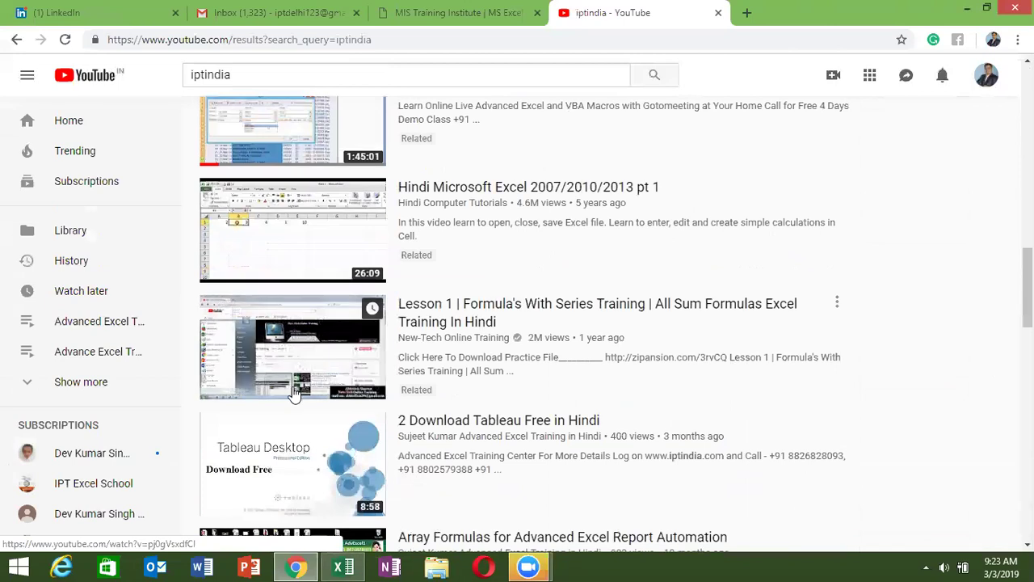
scroll(294, 393, up, 2)
scroll(294, 391, up, 6)
scroll(294, 391, up, 5)
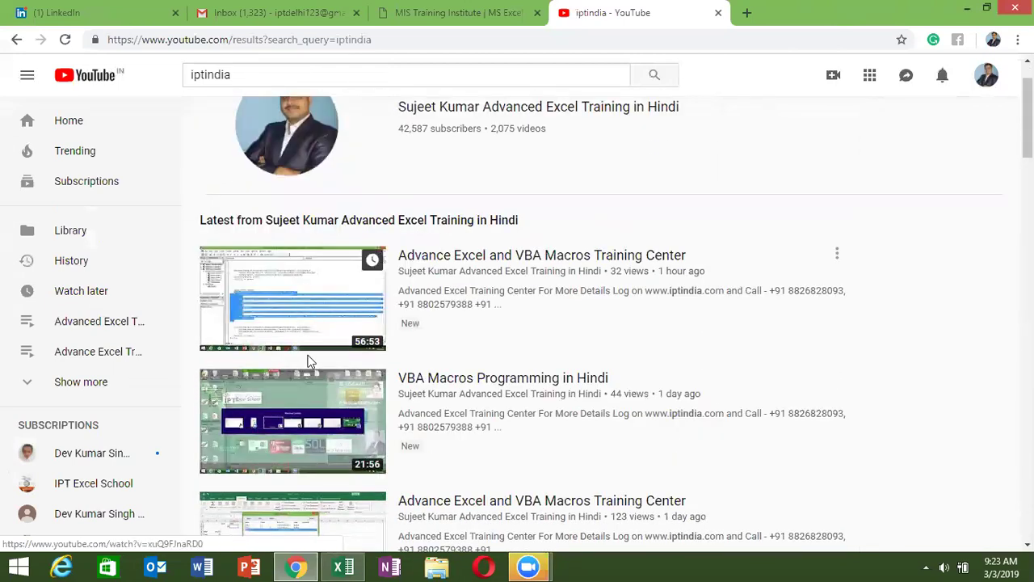
scroll(331, 353, up, 1)
scroll(356, 291, up, 1)
click(437, 186)
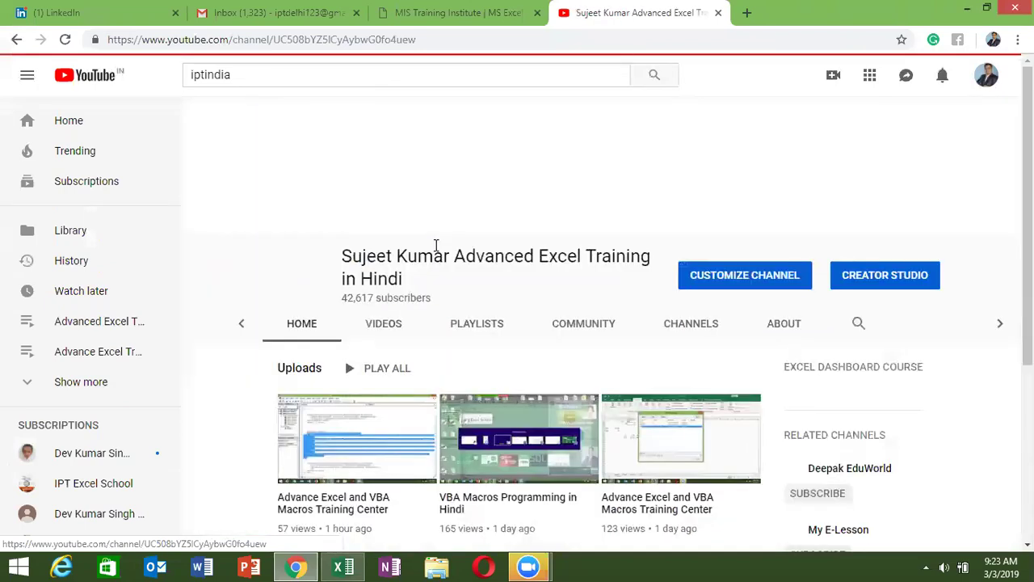
Slide the channel's Uploads row forward to see later videos.
scroll(573, 327, down, 2)
scroll(835, 382, up, 2)
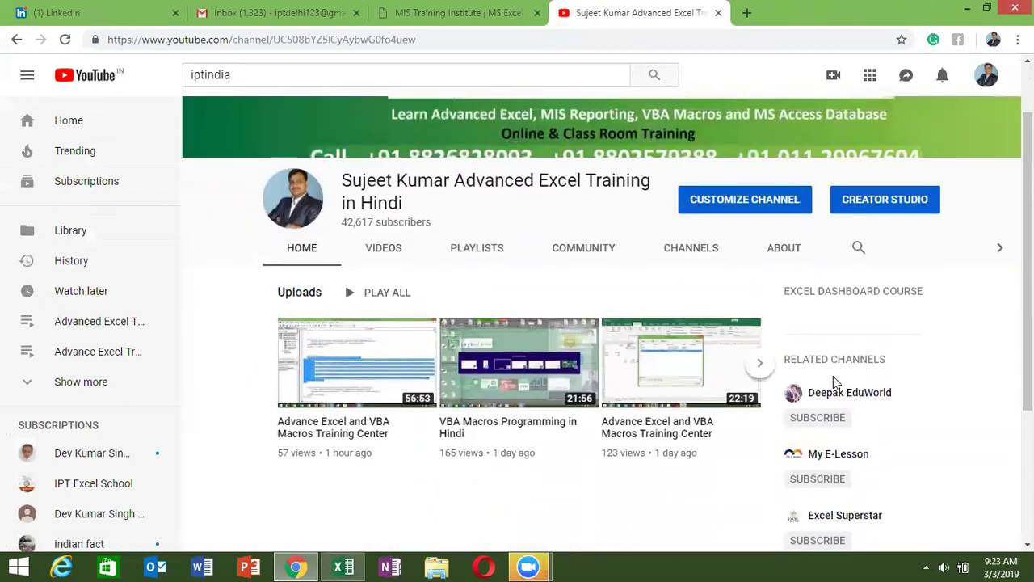
click(760, 364)
click(762, 367)
click(762, 367)
Open the channel's VIDEOS tab and scroll through the full grid of uploads.
click(377, 249)
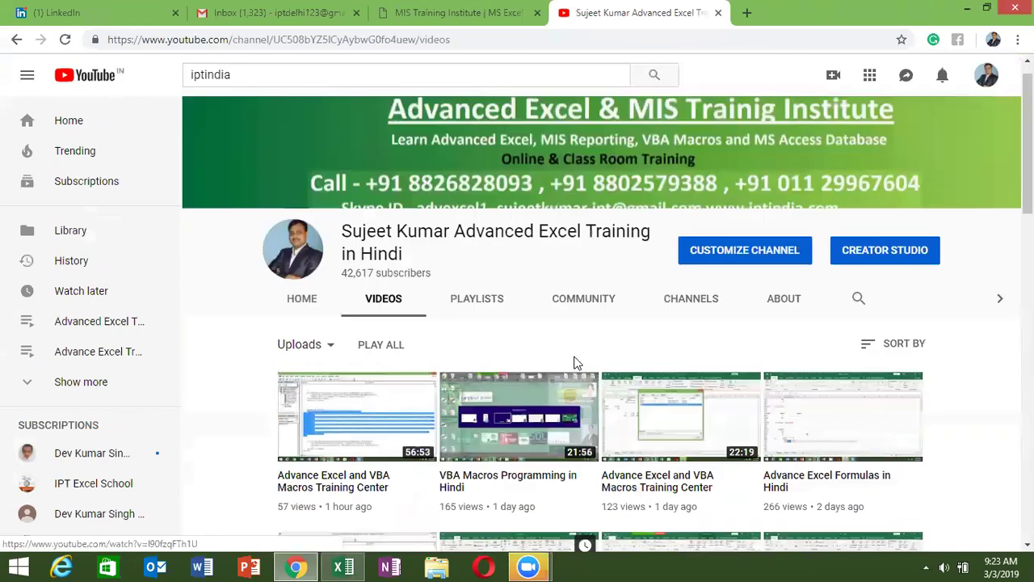
scroll(574, 363, down, 1)
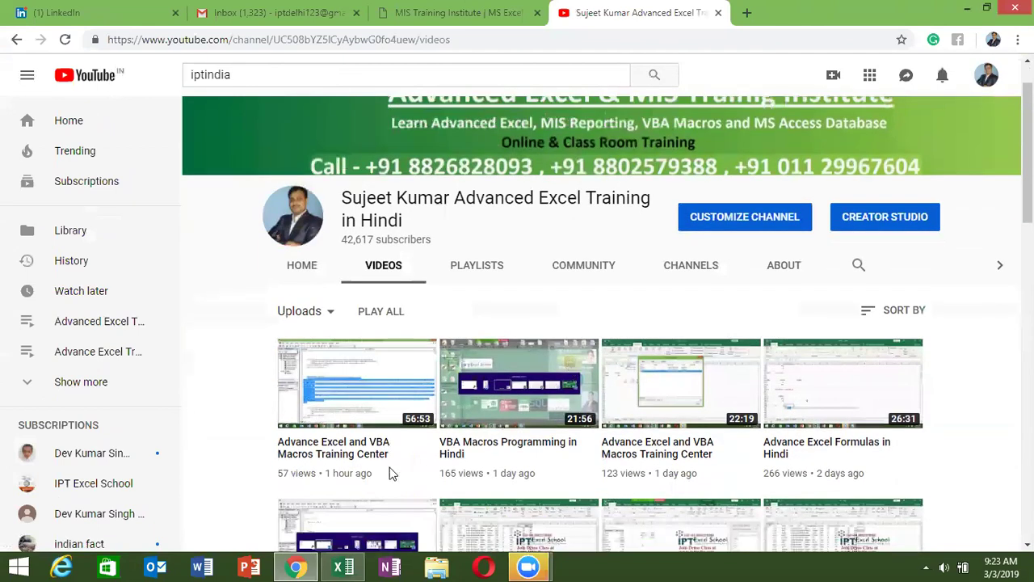
scroll(459, 472, down, 1)
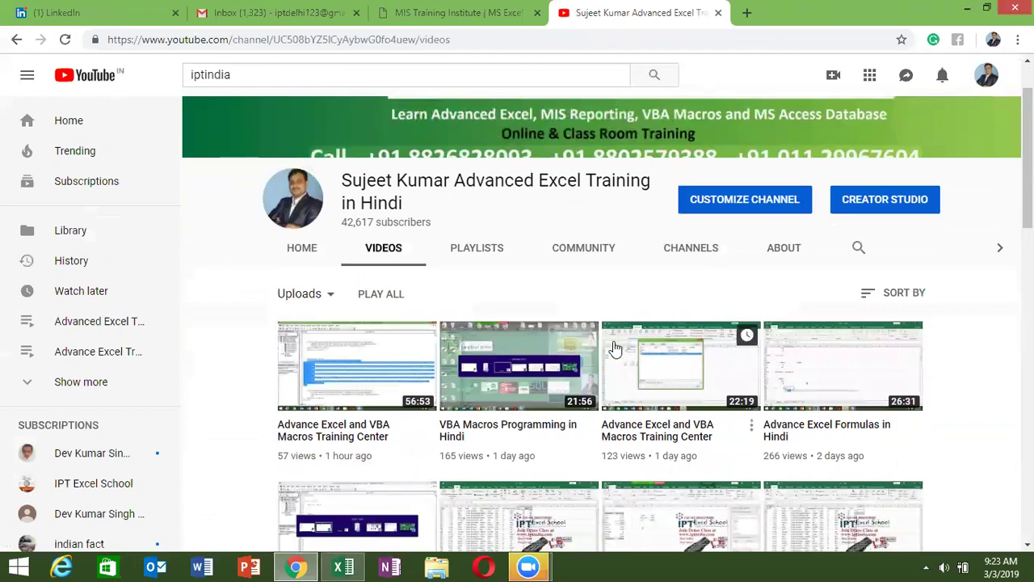
scroll(471, 280, down, 3)
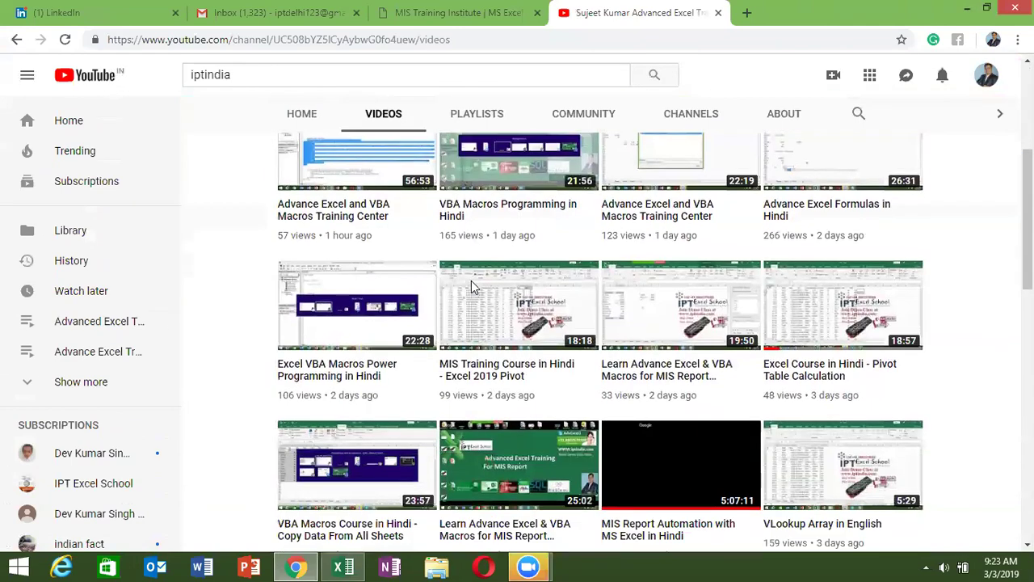
scroll(471, 280, down, 5)
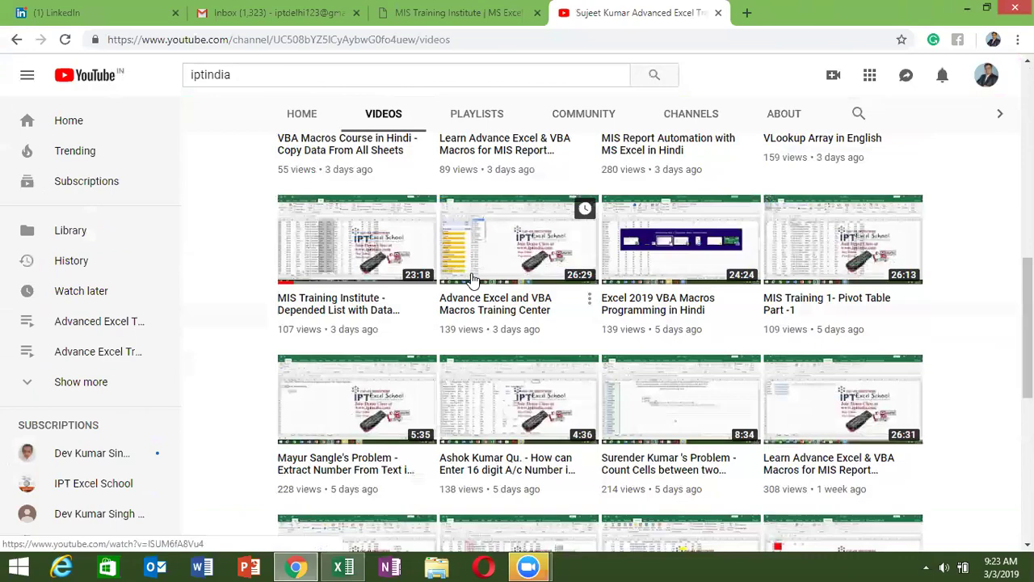
scroll(681, 353, down, 5)
scroll(679, 356, up, 1)
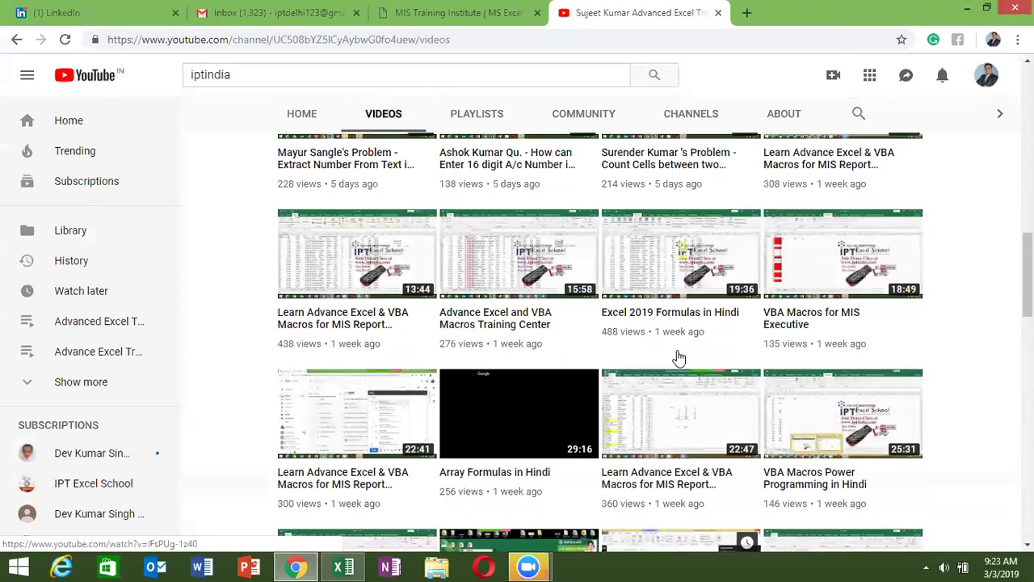
scroll(679, 355, down, 2)
scroll(596, 385, up, 3)
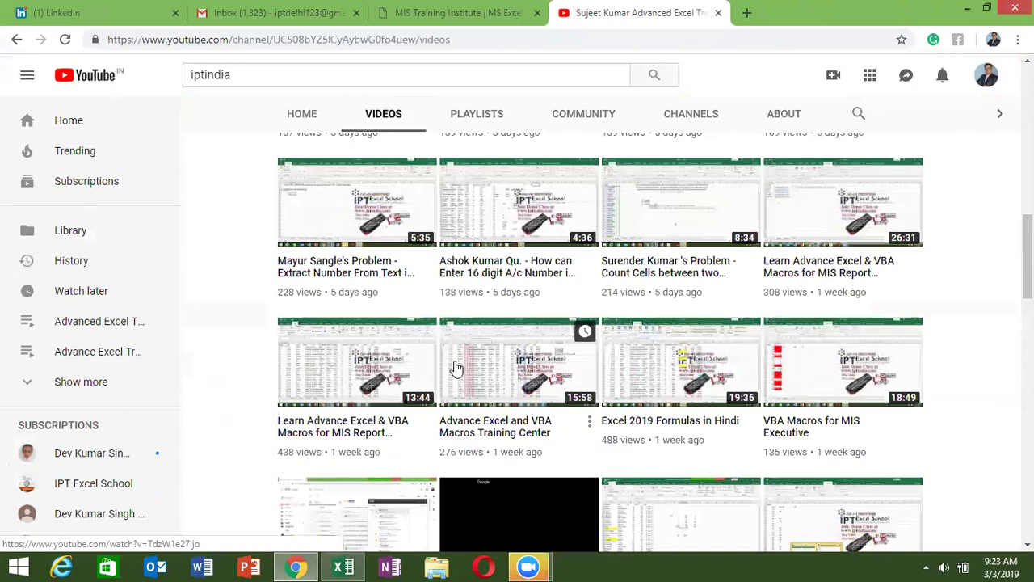
scroll(442, 361, up, 3)
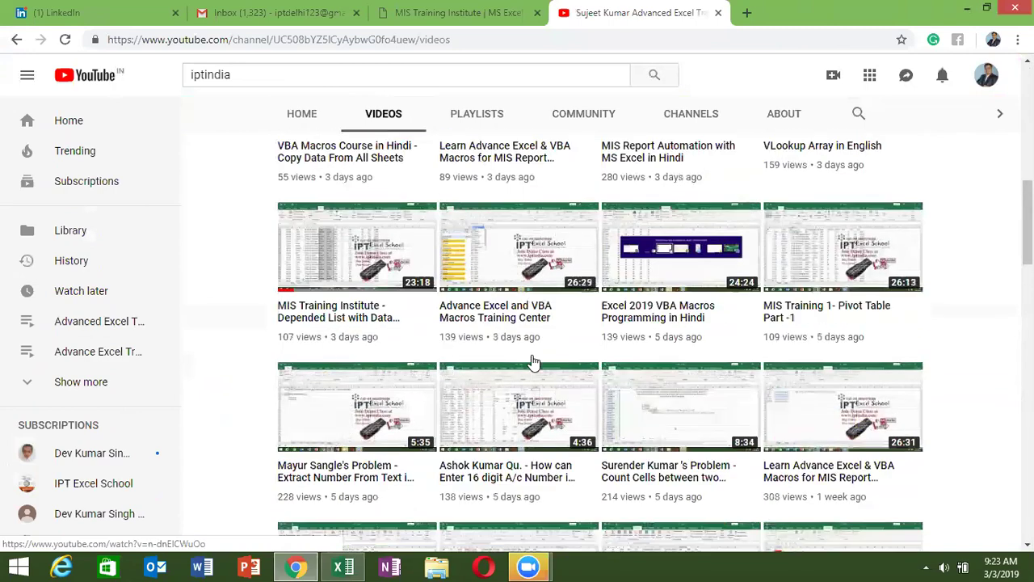
scroll(442, 368, up, 2)
scroll(437, 355, up, 3)
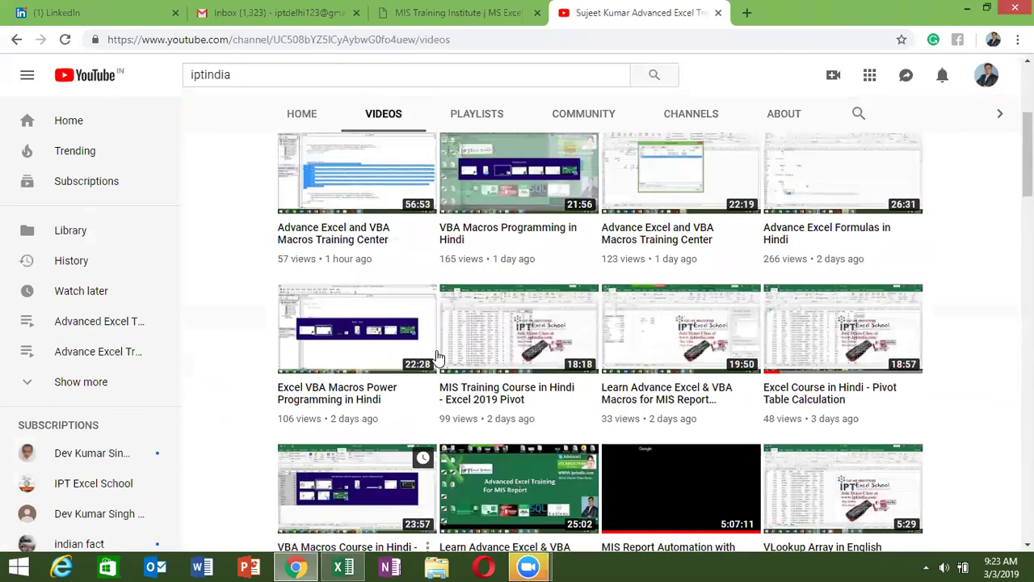
scroll(436, 356, up, 2)
scroll(682, 355, down, 2)
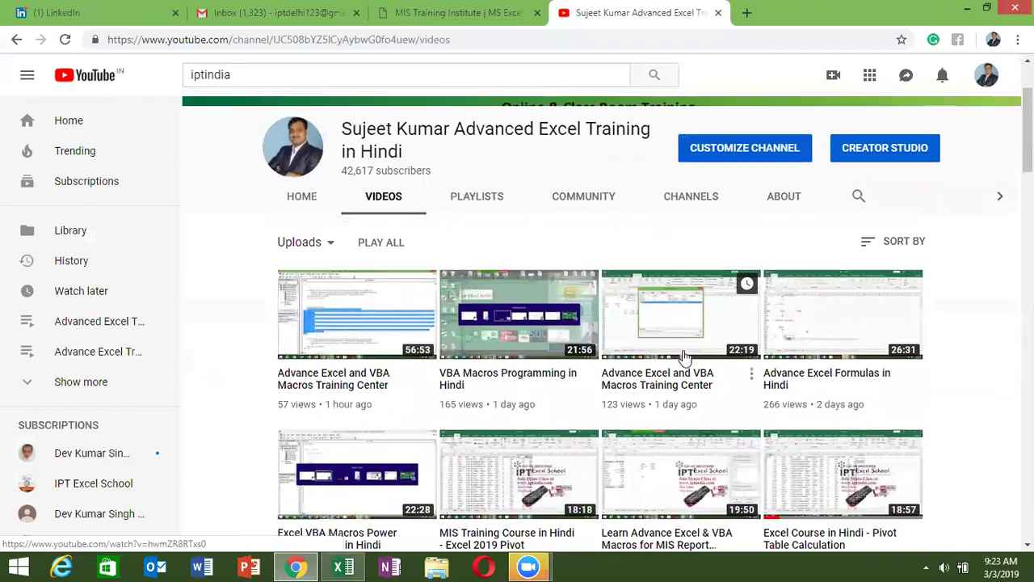
scroll(522, 425, down, 2)
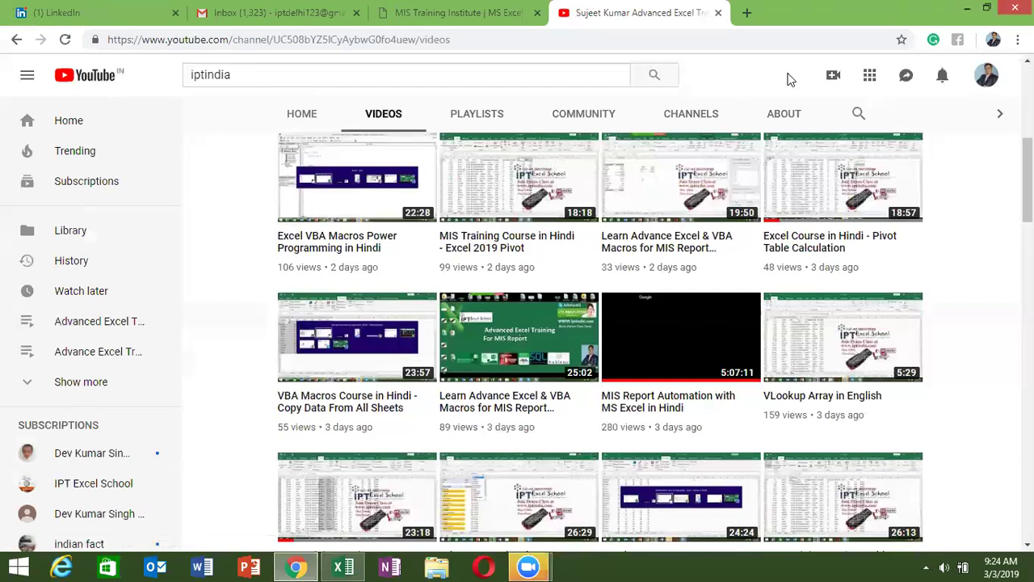
Show the Windows desktop with Win+D and refresh it.
key(super+d)
right_click(441, 109)
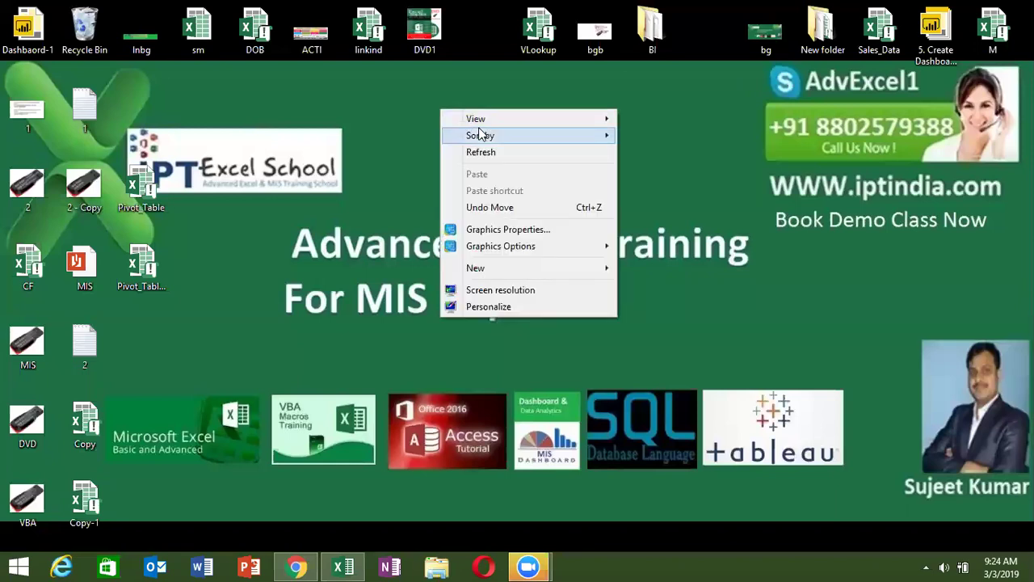
click(487, 156)
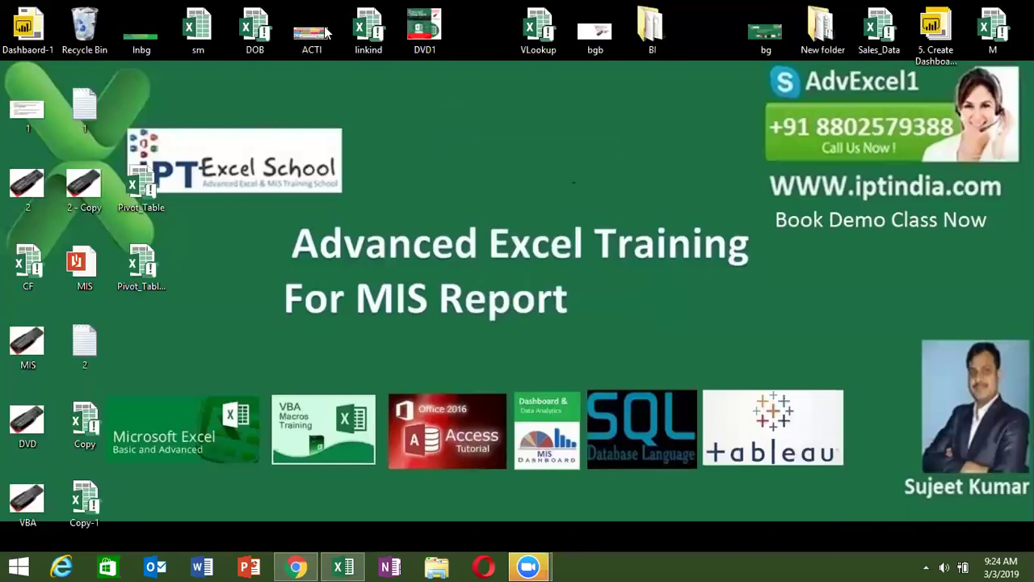